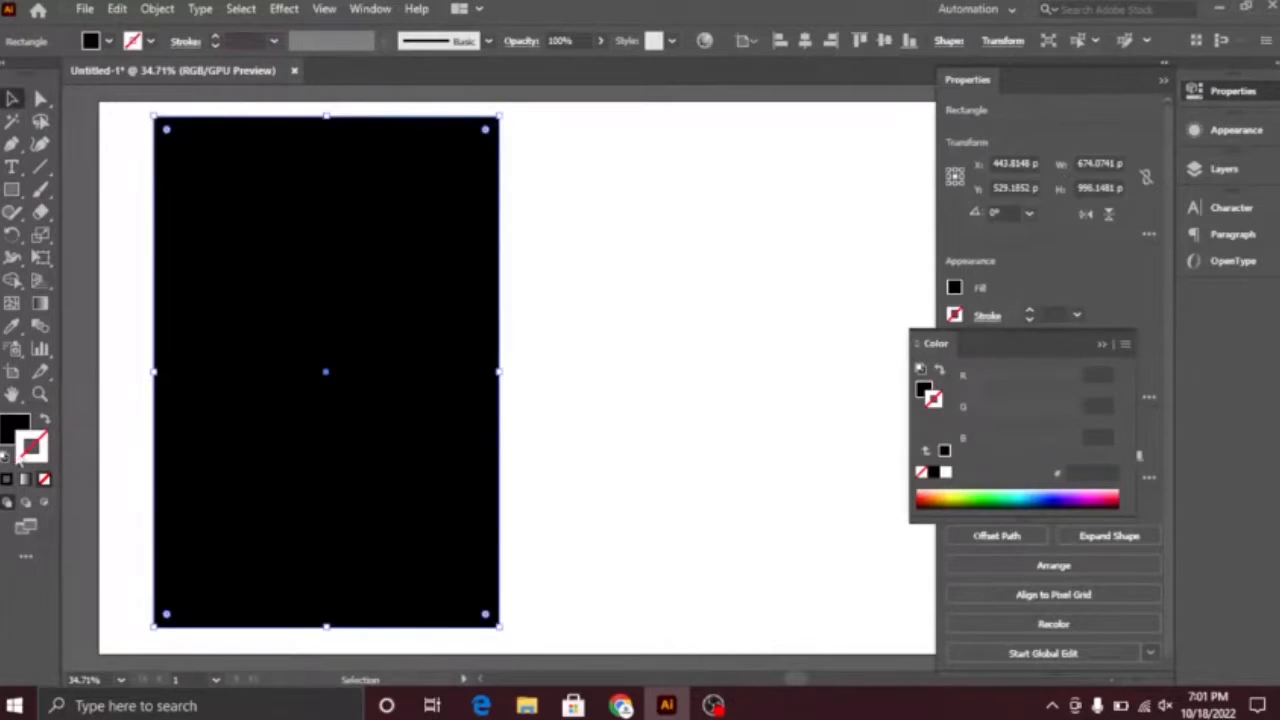
Step: Fill the portrait rectangle with dark red 560000
drag(705, 337, 706, 553)
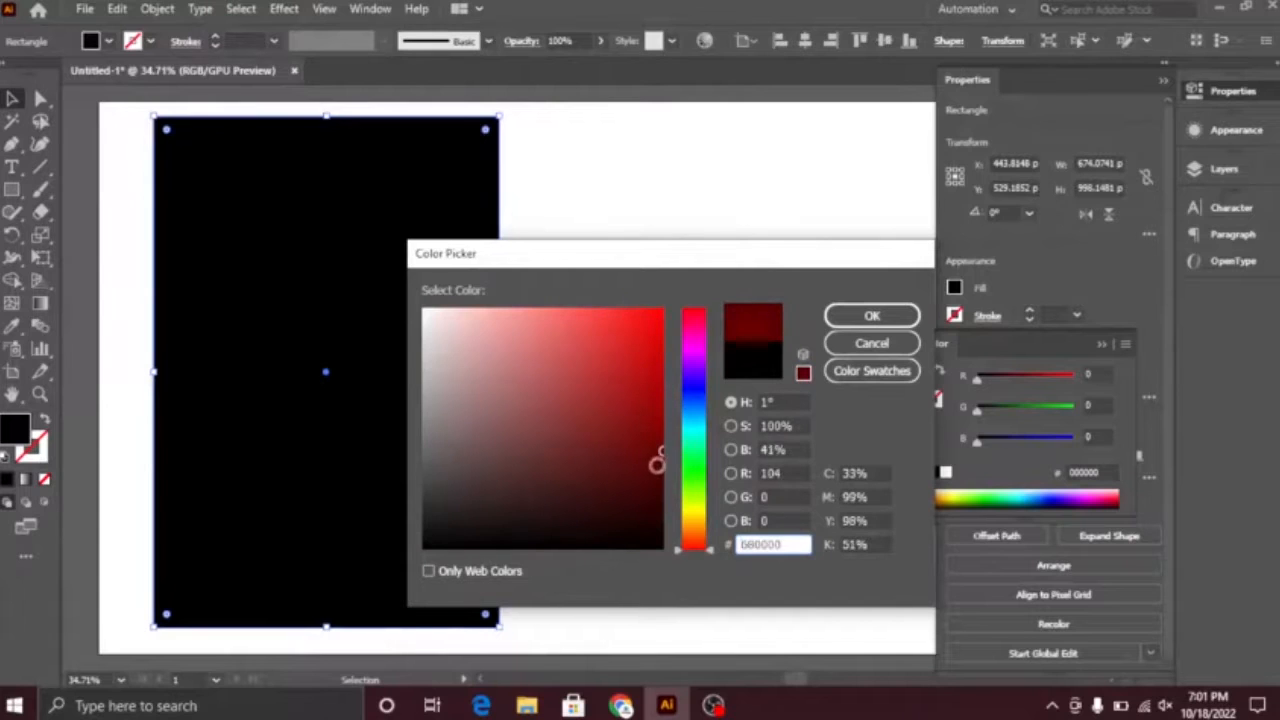
click(868, 313)
click(674, 488)
click(464, 452)
drag(1013, 387, 1019, 394)
click(523, 419)
drag(523, 419, 716, 435)
ctrl+drag(716, 438, 660, 441)
mouse_move(648, 422)
mouse_down()
mouse_move(648, 434)
mouse_move(648, 422)
mouse_up()
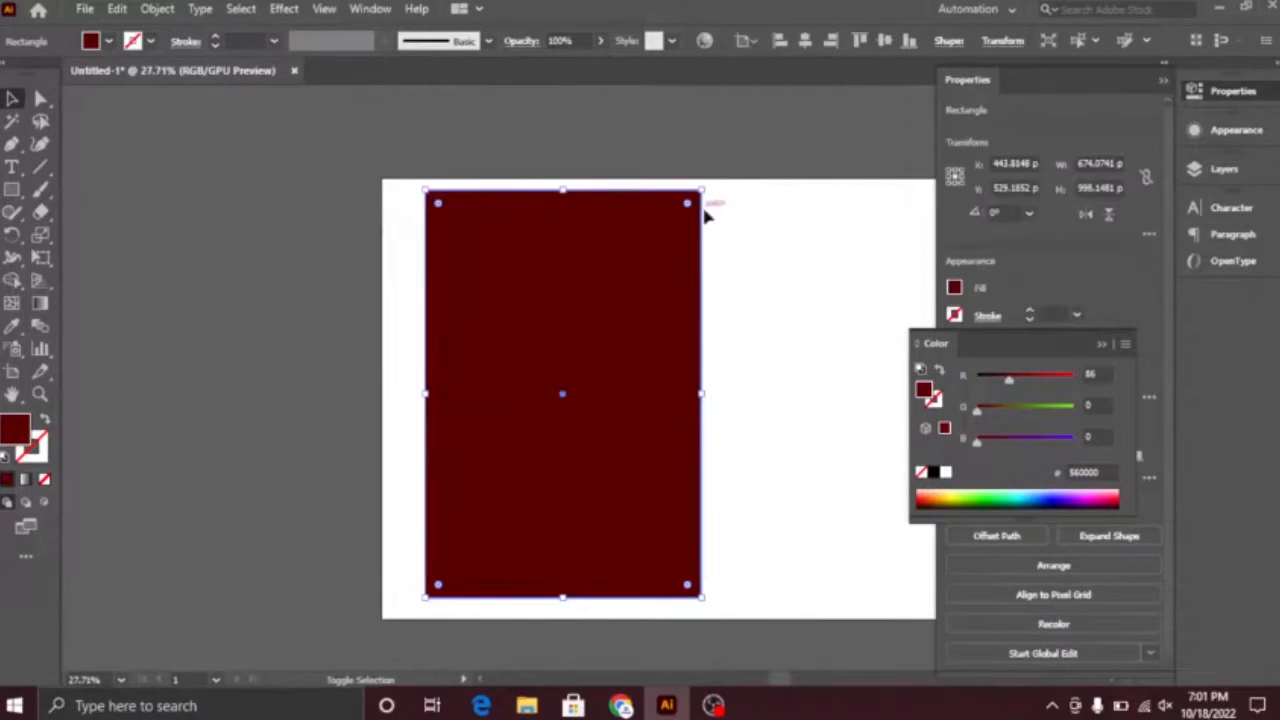
Step: Scale the dark red rectangle down to about 634 by 938.5 px and deselect it
alt+shift+drag(700, 192, 523, 201)
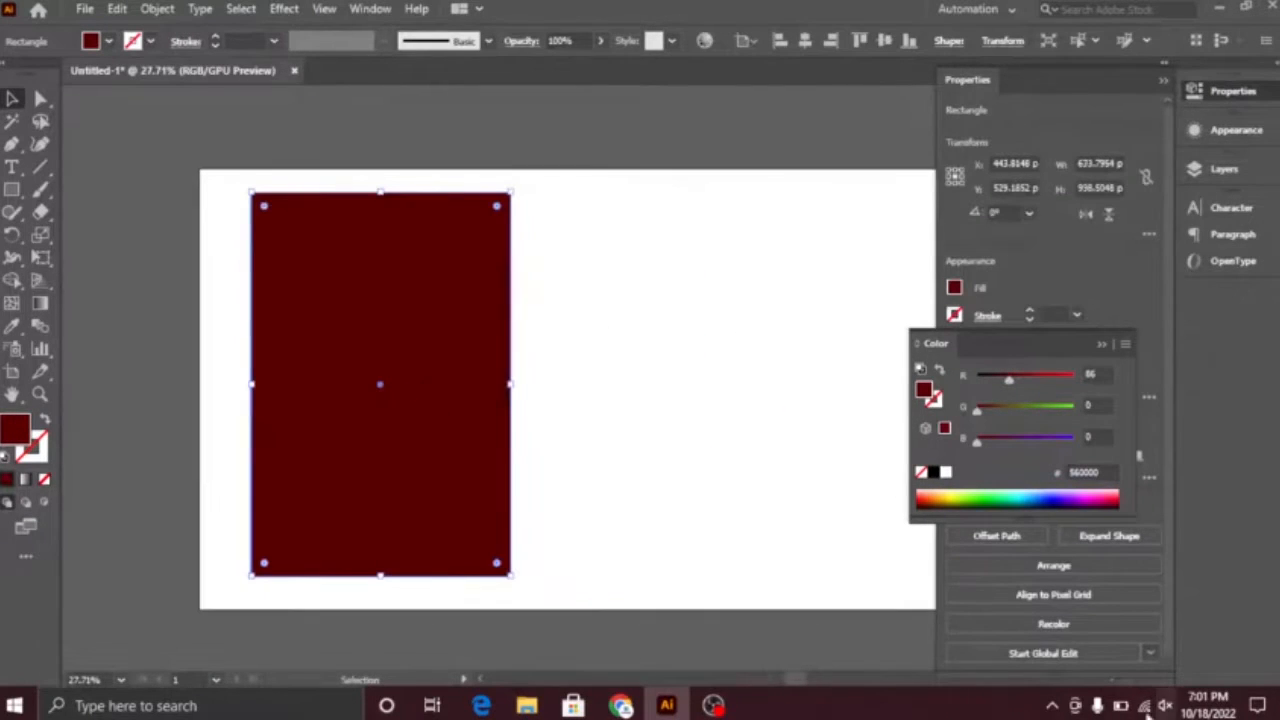
right_click(1013, 673)
click(1052, 587)
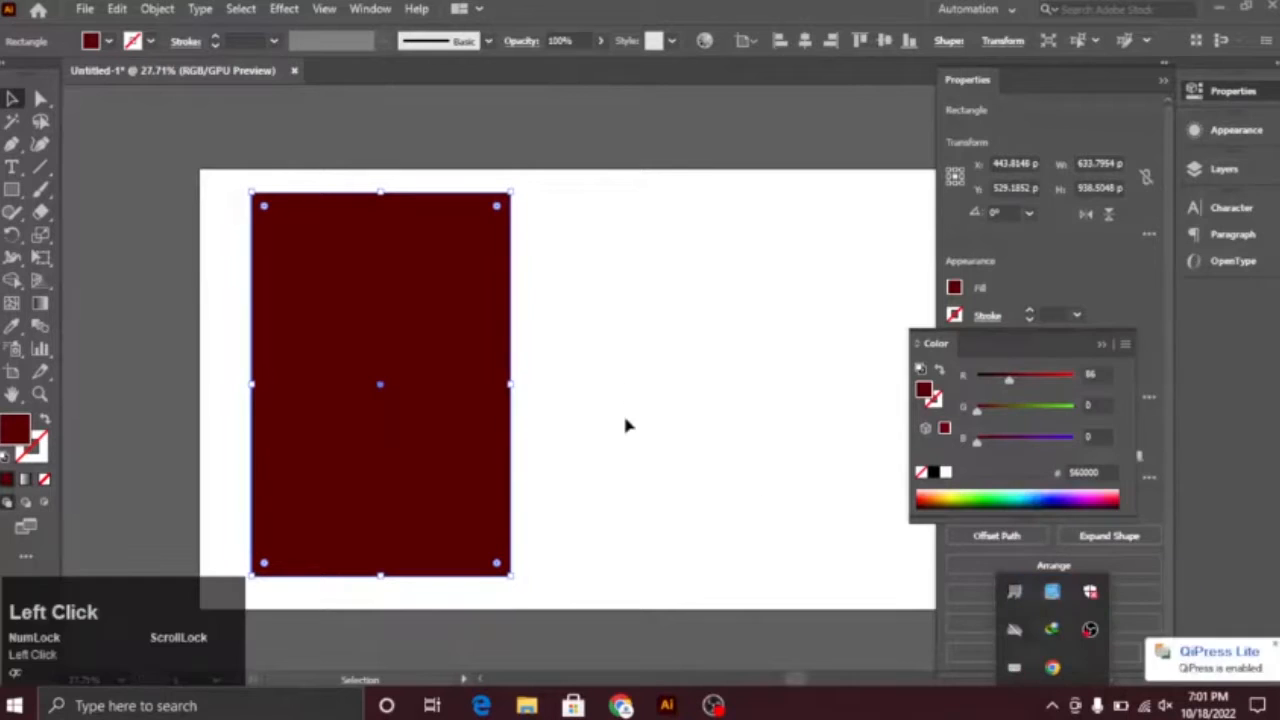
click(613, 435)
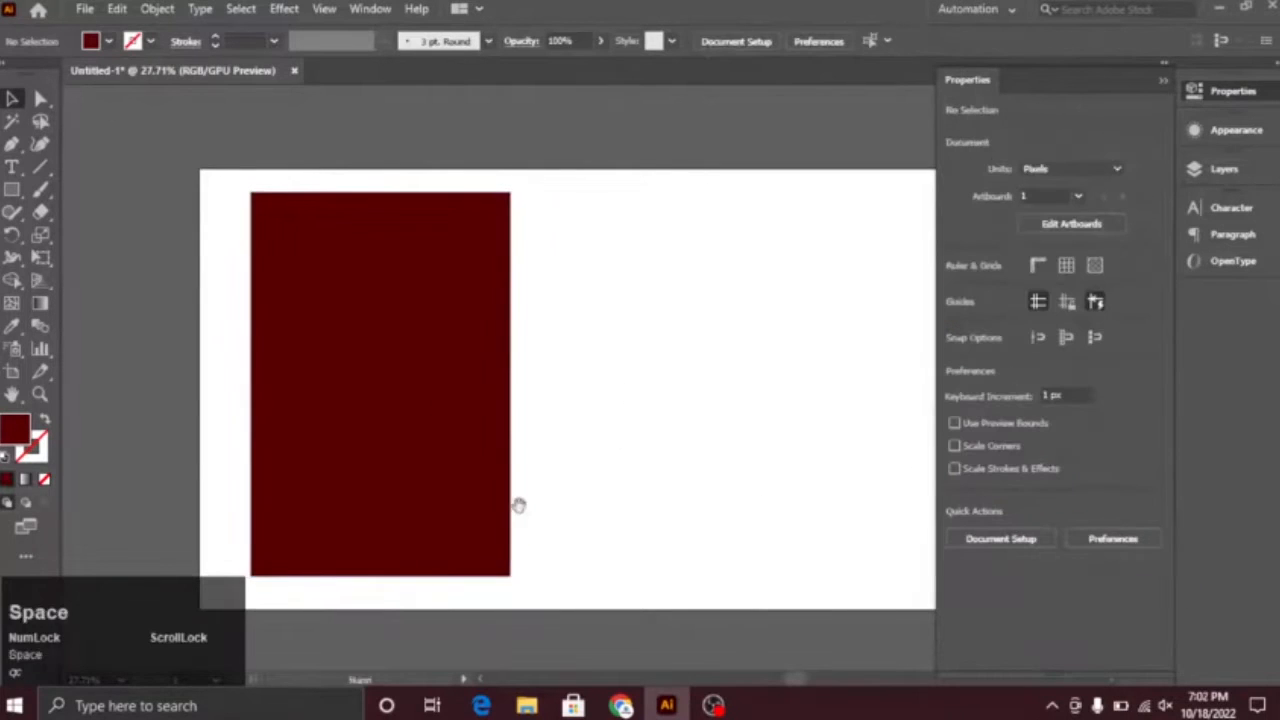
drag(519, 505, 650, 475)
Step: In Chrome, preview designs in the "a4 border vector" image results and copy the Pinterest border with ornate corners and side ornaments
ctrl+click(606, 429)
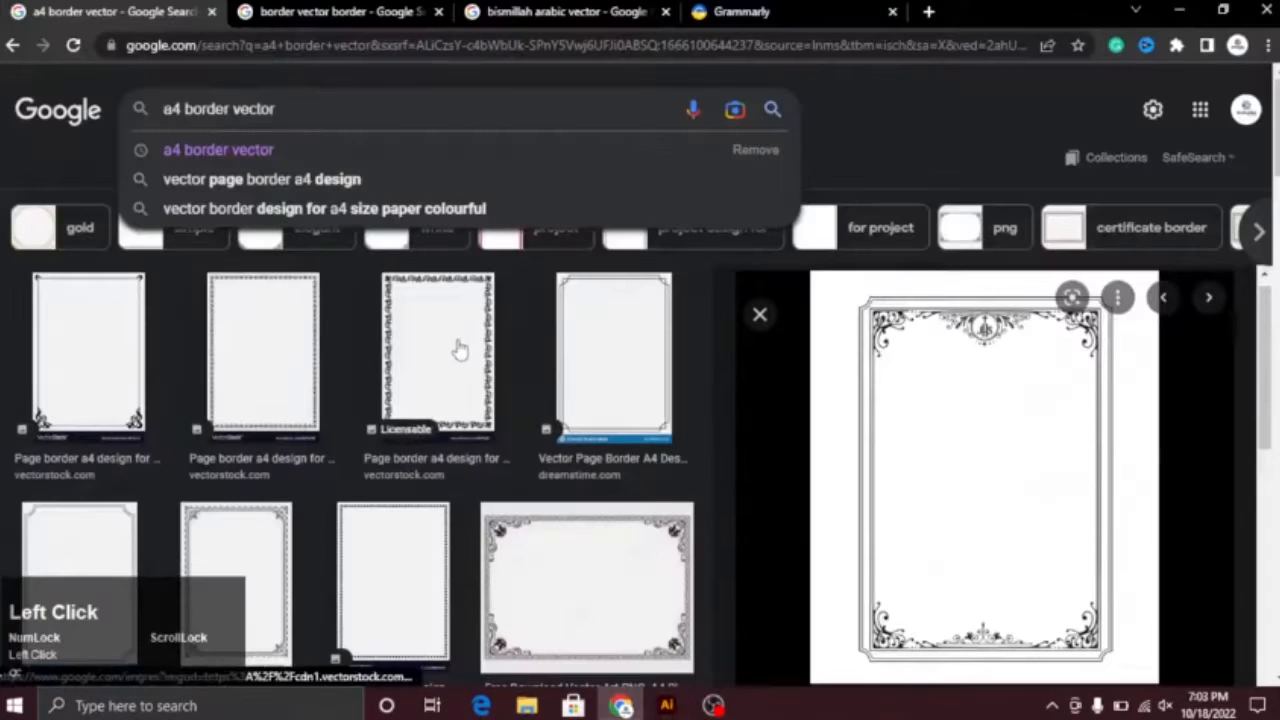
click(459, 349)
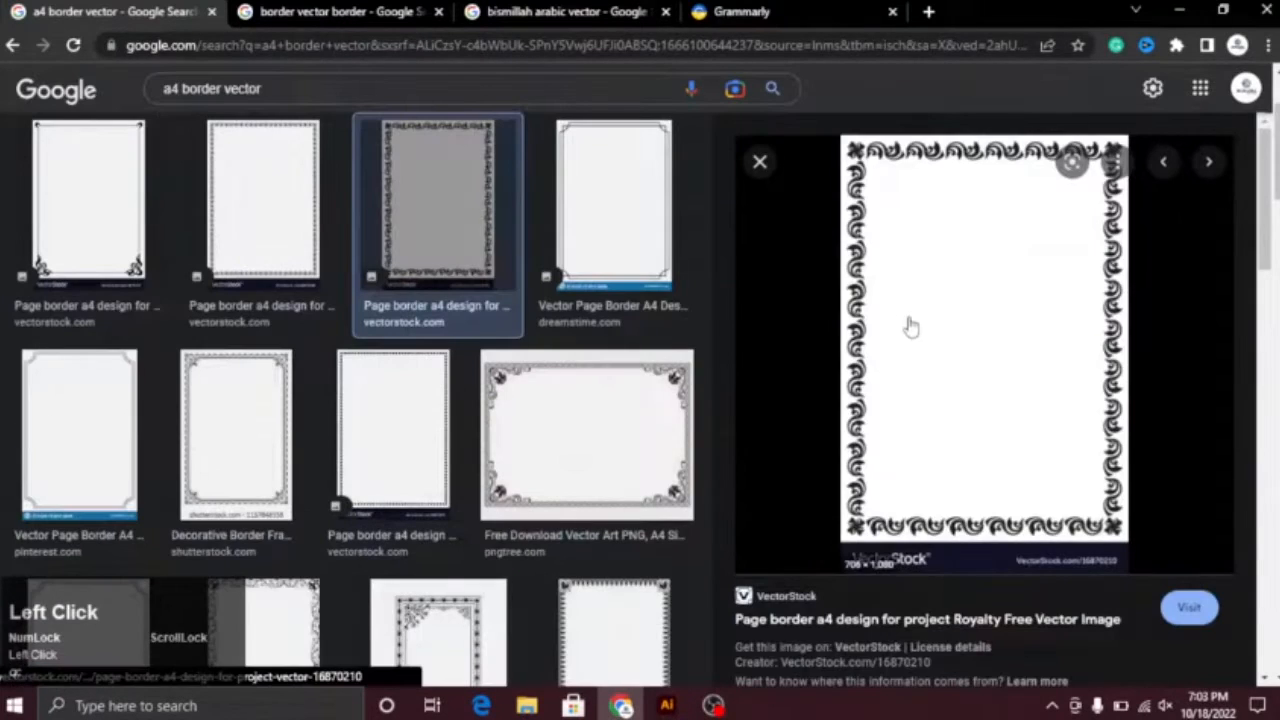
drag(1265, 205, 1265, 596)
drag(1277, 152, 1277, 591)
click(440, 335)
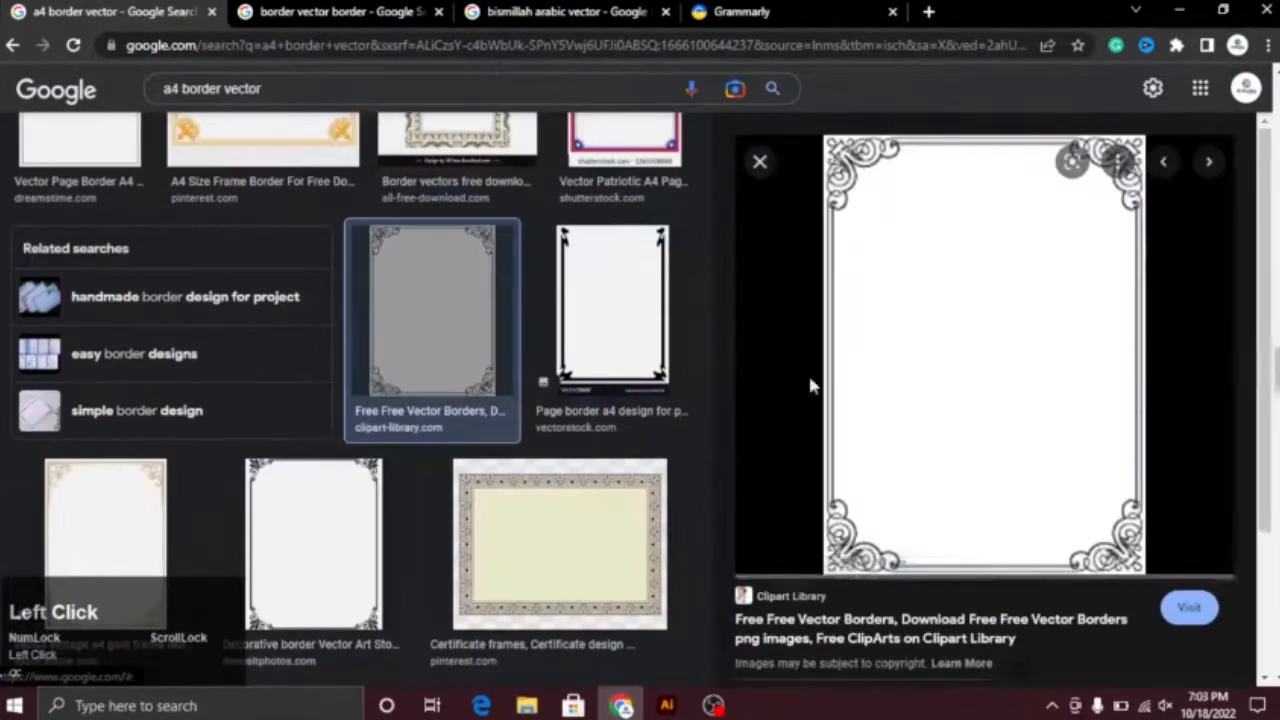
click(948, 432)
click(345, 548)
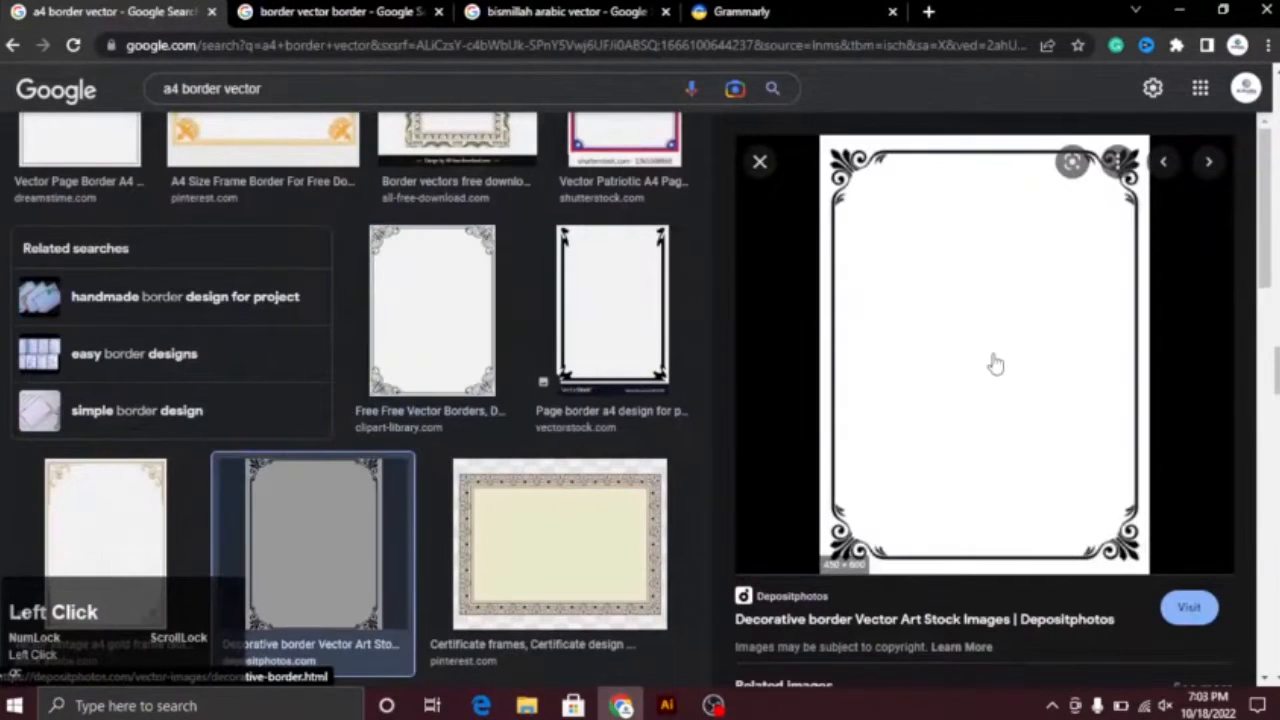
drag(1266, 254, 1270, 505)
click(1153, 405)
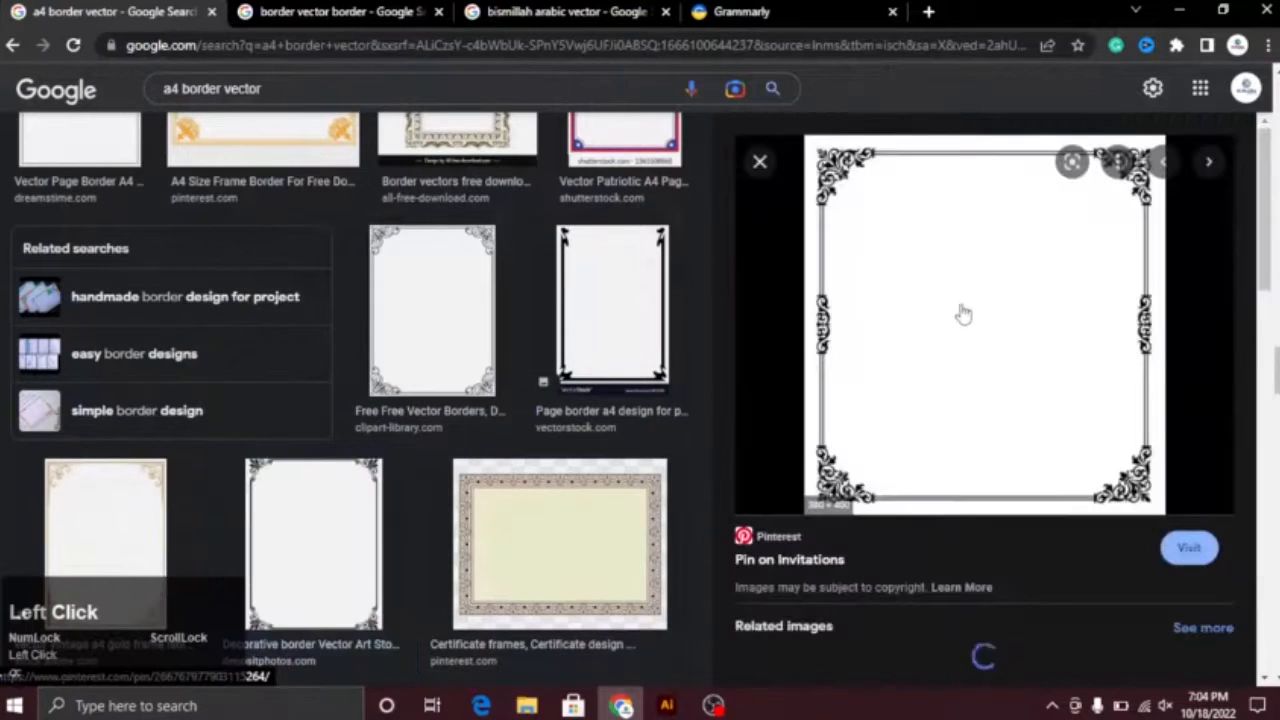
right_click(968, 254)
click(1037, 480)
Step: Paste the copied border image into the Illustrator document beside the artboard, trace it and expand the tracing
key(alt+Tab)
key(ctrl+v)
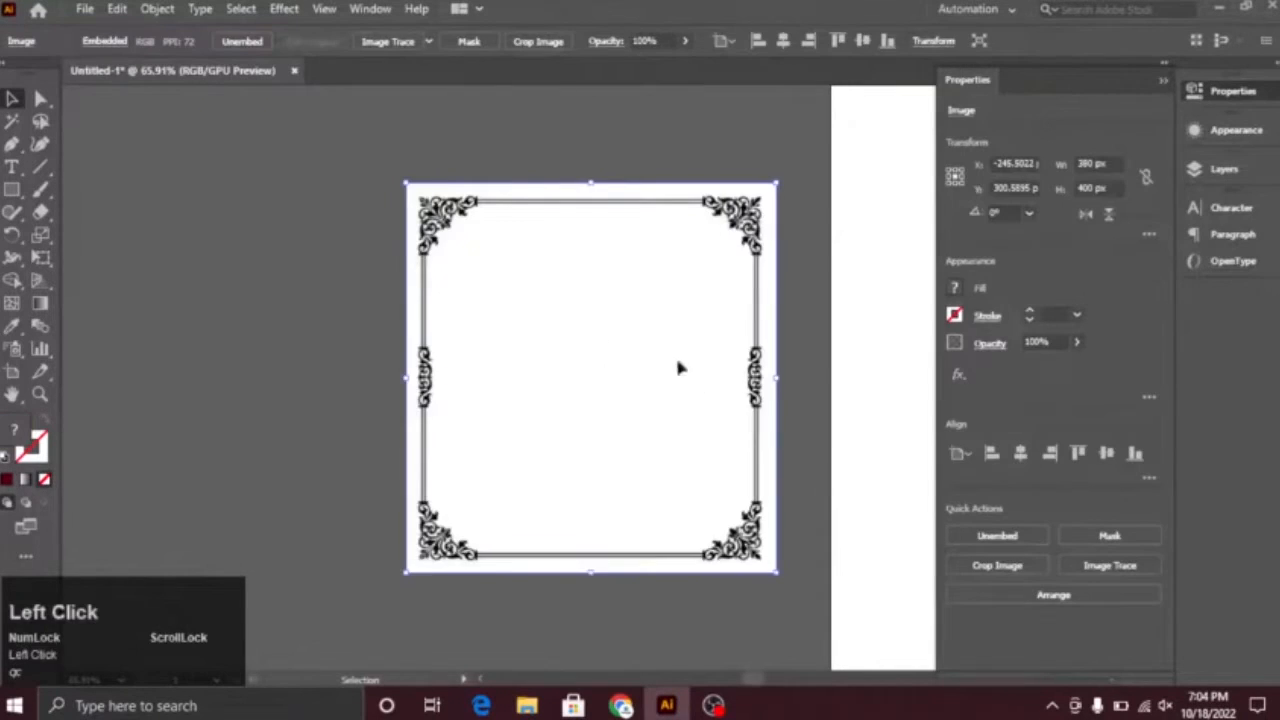
drag(678, 361, 606, 344)
click(397, 46)
click(473, 42)
click(469, 172)
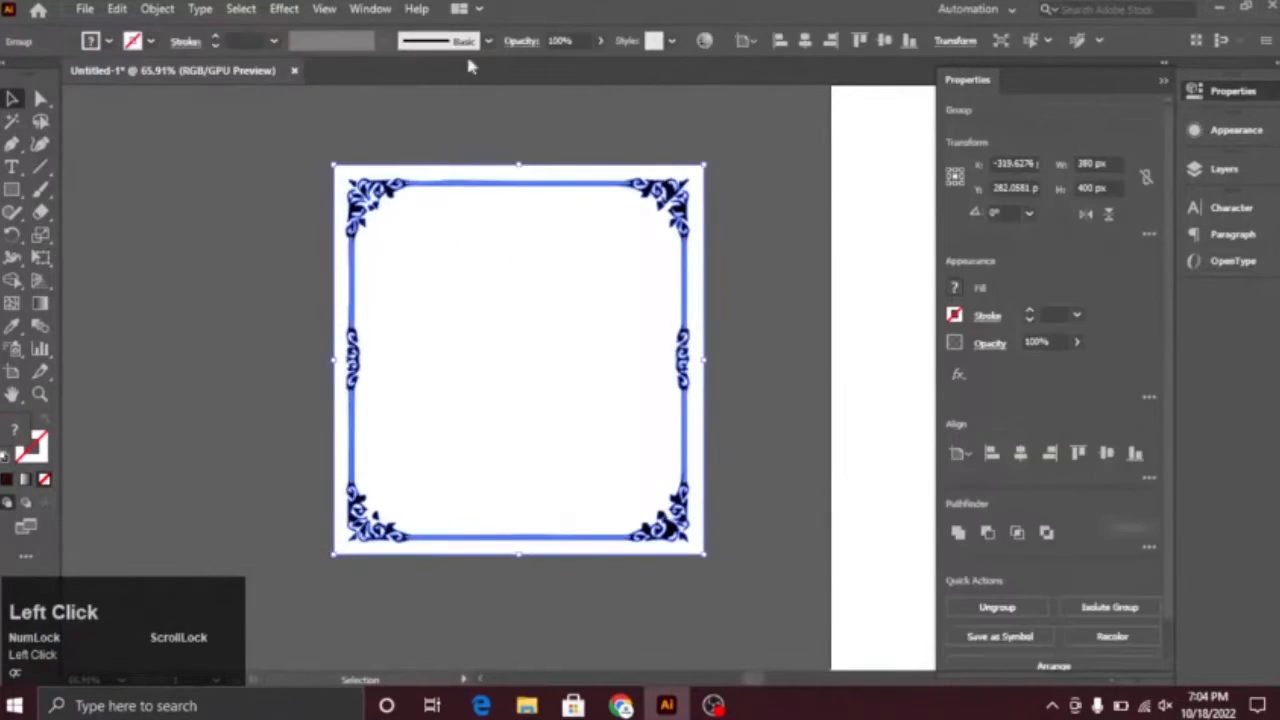
Step: Ungroup the traced border and delete its white background areas with the Magic Wand tool
right_click(530, 372)
click(12, 98)
click(200, 200)
click(420, 295)
right_click(450, 309)
click(563, 470)
click(230, 330)
click(465, 375)
click(12, 121)
click(485, 311)
key(Delete)
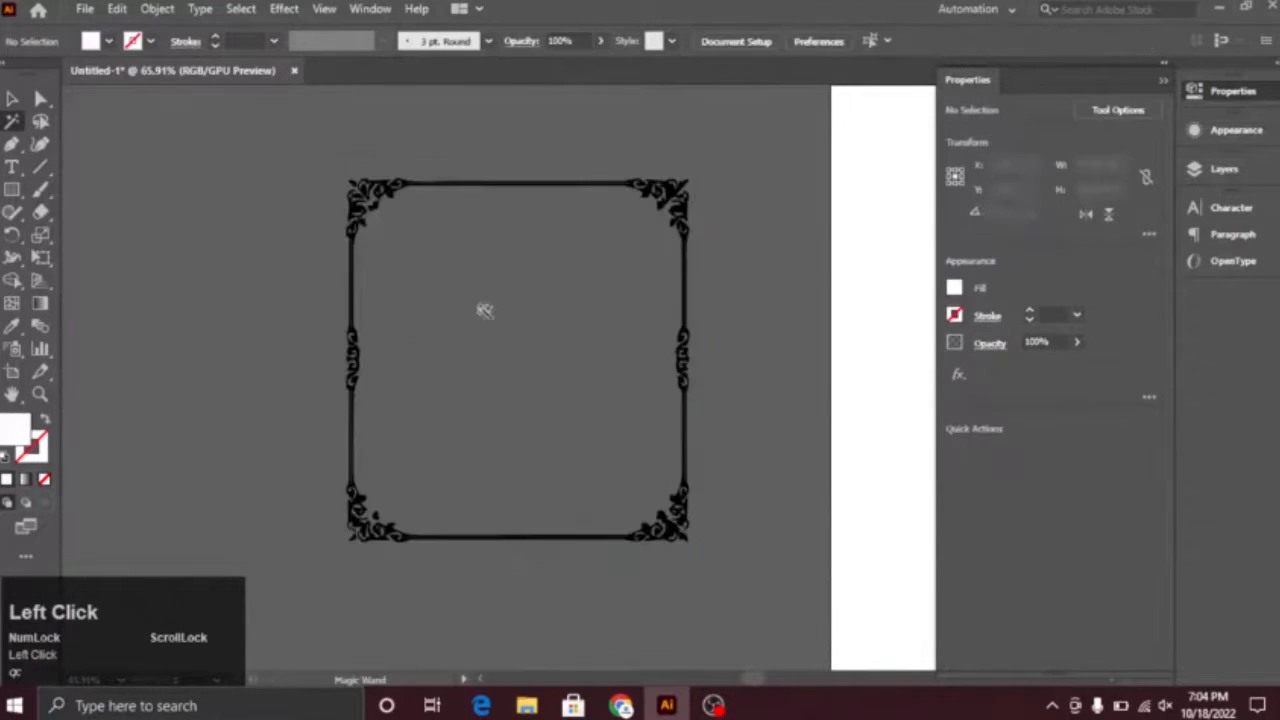
Step: Select the whole traced border and narrow it to about 207 px wide
click(12, 98)
key(ctrl+a)
drag(687, 359, 549, 357)
click(706, 431)
key(space)
drag(706, 431, 412, 387)
key(ctrl+space)
drag(719, 449, 557, 397)
click(889, 516)
key(Delete)
key(space)
drag(890, 516, 573, 409)
Step: Move the border onto the upper-left corner of the dark red rectangle and fill it with white
drag(230, 185, 543, 171)
key(ctrl+space)
drag(468, 197, 494, 260)
key(space)
click(108, 41)
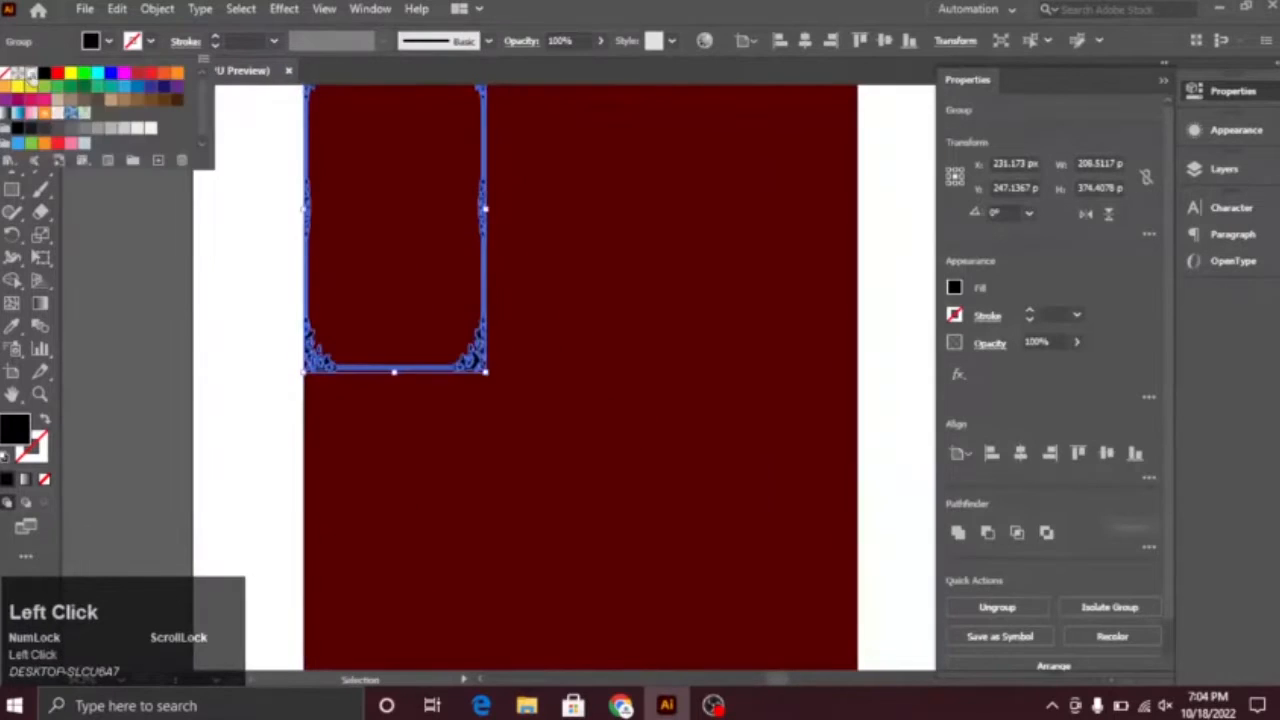
click(31, 76)
Step: Enlarge the white border so that it spans the dark red rectangle
click(262, 270)
key(space)
drag(363, 386, 294, 308)
click(377, 293)
drag(418, 295, 793, 527)
key(ctrl+space)
drag(694, 514, 730, 542)
key(space)
drag(669, 546, 623, 248)
drag(307, 217, 309, 434)
Step: Fine-tune the white border's size and position so it sits evenly just inside the rectangle's edges
key(space)
drag(602, 390, 189, 488)
click(577, 447)
key(ctrl+space)
drag(577, 447, 295, 350)
key(space)
drag(292, 347, 760, 290)
key(ctrl+space)
key(ctrl+space)
drag(610, 150, 249, 314)
click(426, 249)
key(ctrl+space)
drag(737, 303, 157, 177)
click(804, 170)
click(776, 200)
drag(788, 114, 796, 112)
click(826, 200)
Step: Open deta+logo.ai and bring its gold gradient square into Untitled-1, placing it beside the artboard
key(ctrl+space)
Step: Change the rectangle's fill to a darker shade of red
drag(818, 282, 265, 268)
click(490, 422)
double_click(15, 430)
drag(655, 468, 668, 480)
click(872, 316)
click(744, 360)
key(ctrl+space)
drag(430, 361, 508, 440)
click(38, 10)
click(745, 580)
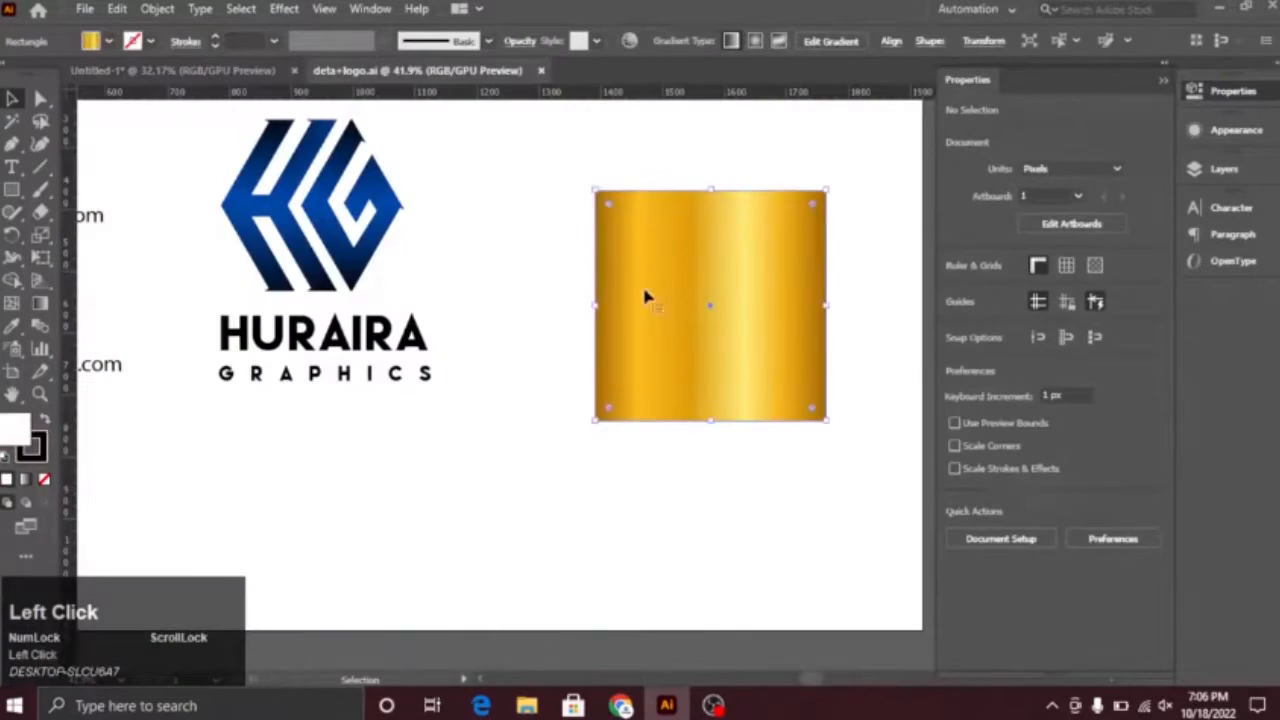
drag(645, 297, 172, 186)
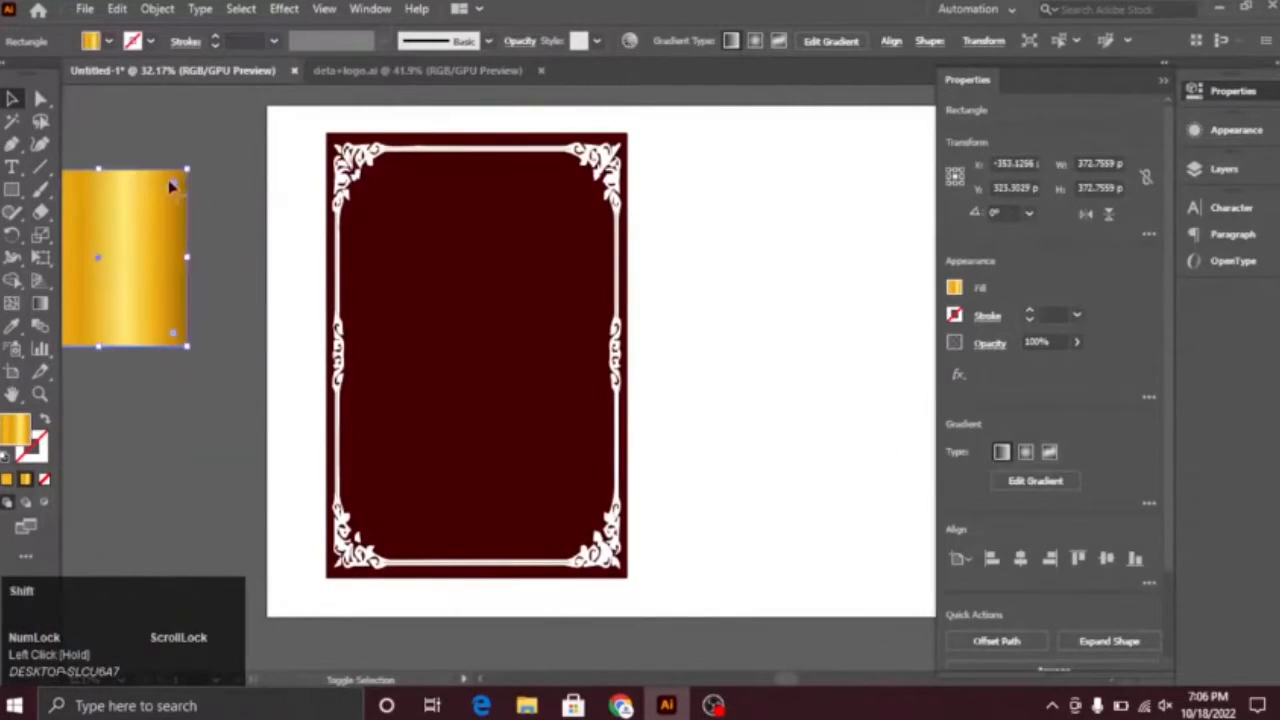
Step: Apply the gold square's gradient to the ornamental border by sampling it with the Eyedropper tool
click(345, 180)
key(i)
click(135, 278)
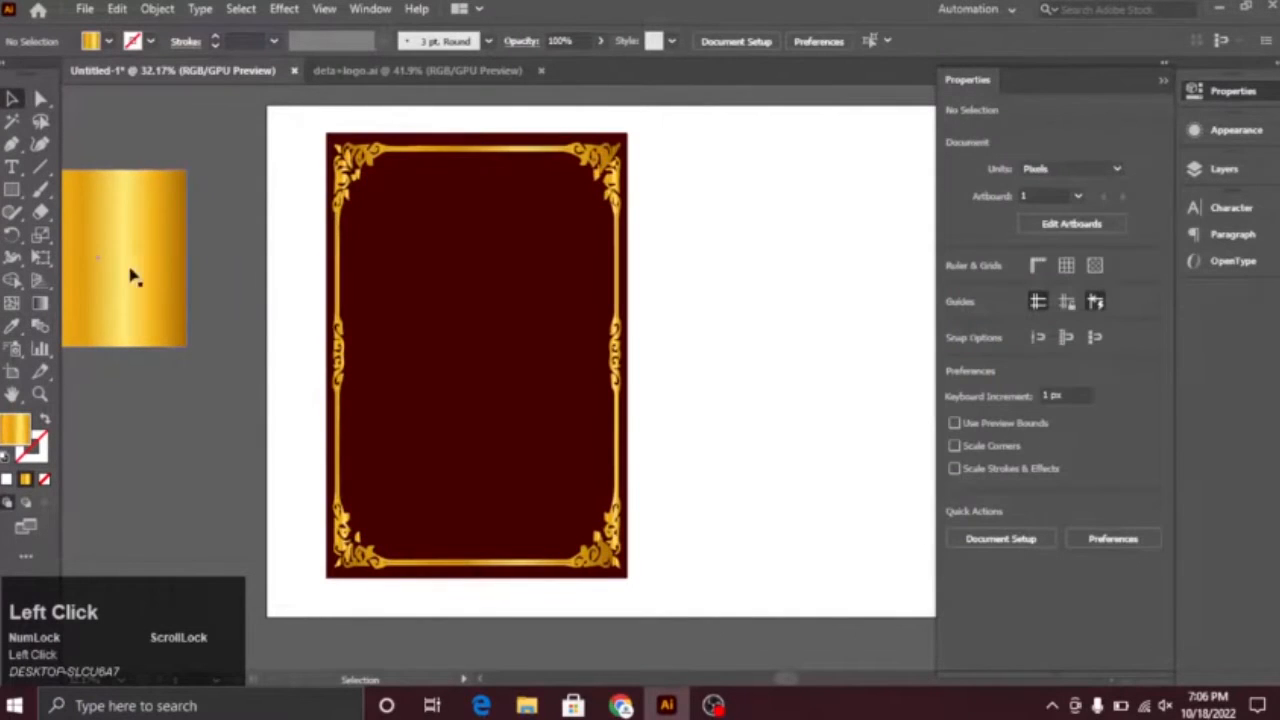
drag(504, 218, 501, 383)
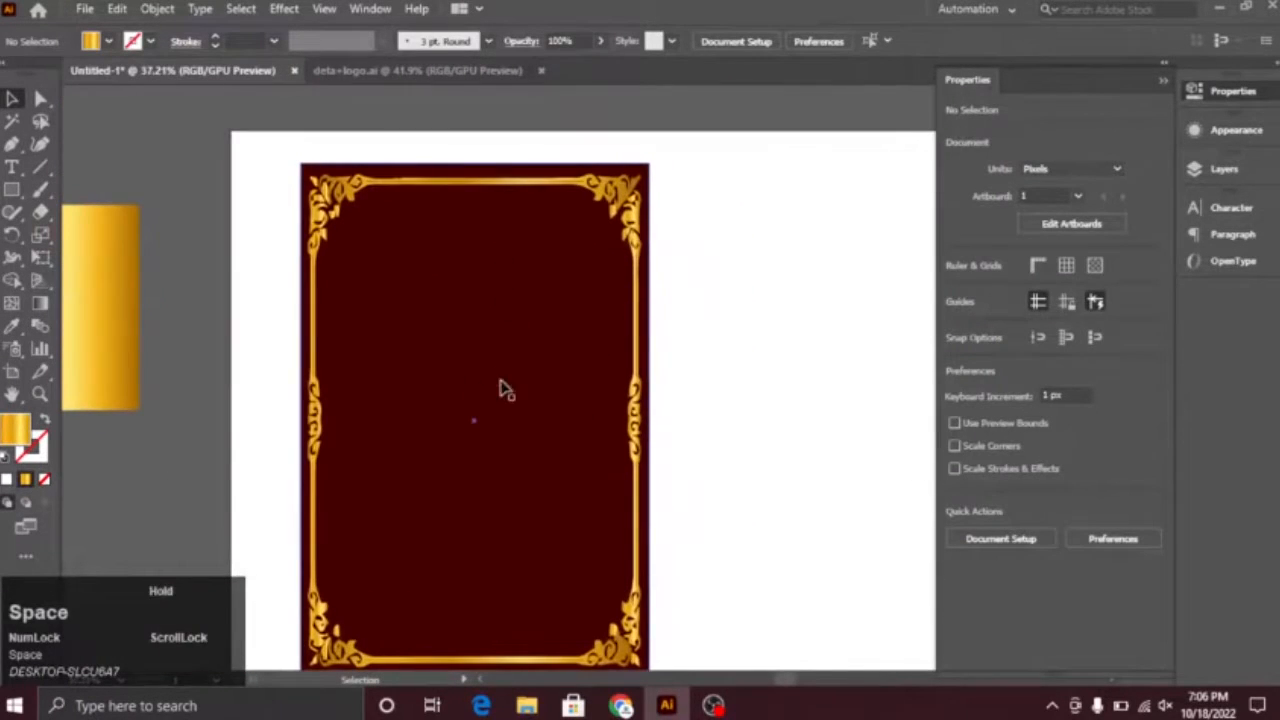
Step: Switch to Chrome and copy the Freepik divider ornaments image from the "border vector border" results
click(621, 706)
click(378, 18)
right_click(994, 317)
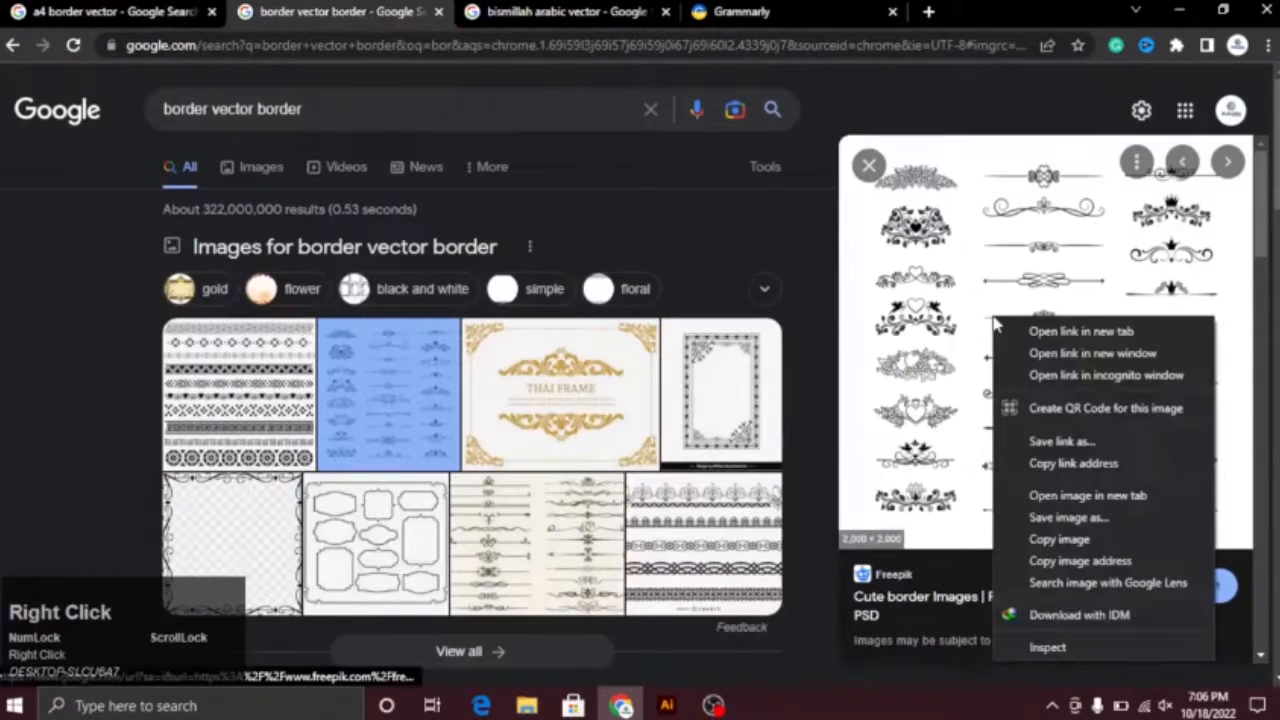
click(1060, 538)
Step: Paste the ornaments image into the Illustrator document, trace it and move it outside the artboard beyond the gold square
click(666, 706)
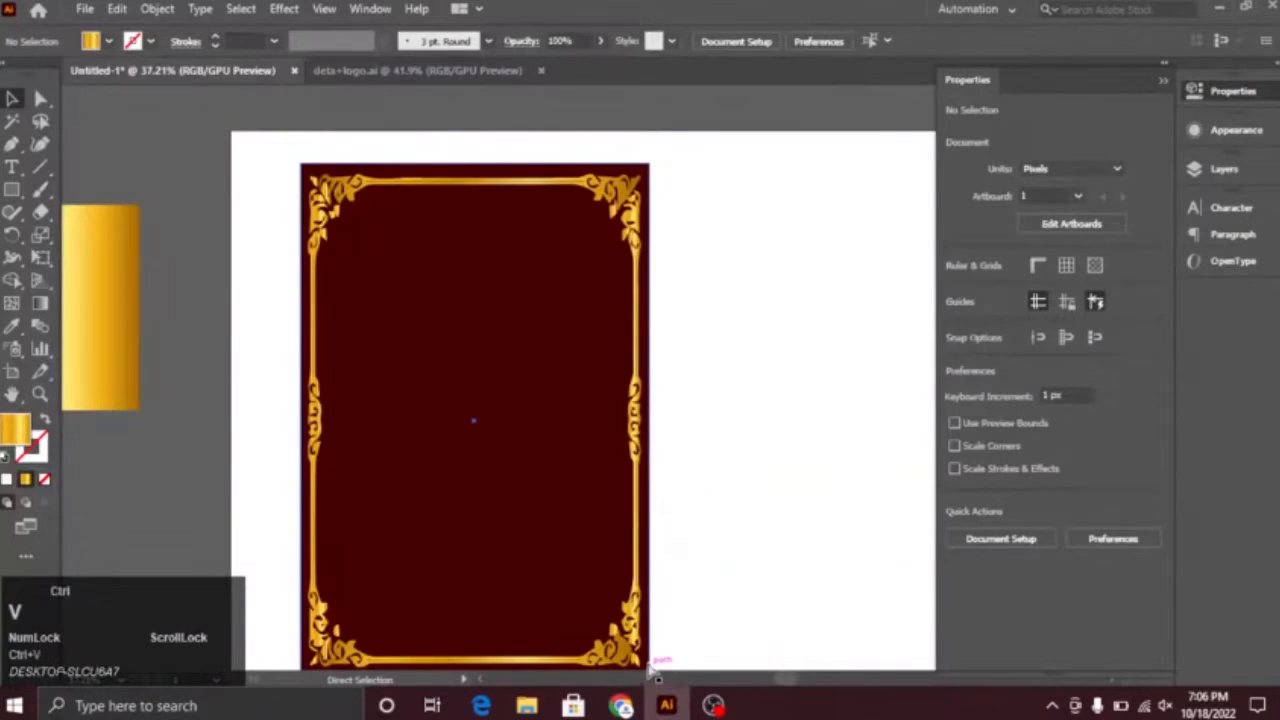
key(ctrl+v)
click(390, 41)
click(745, 376)
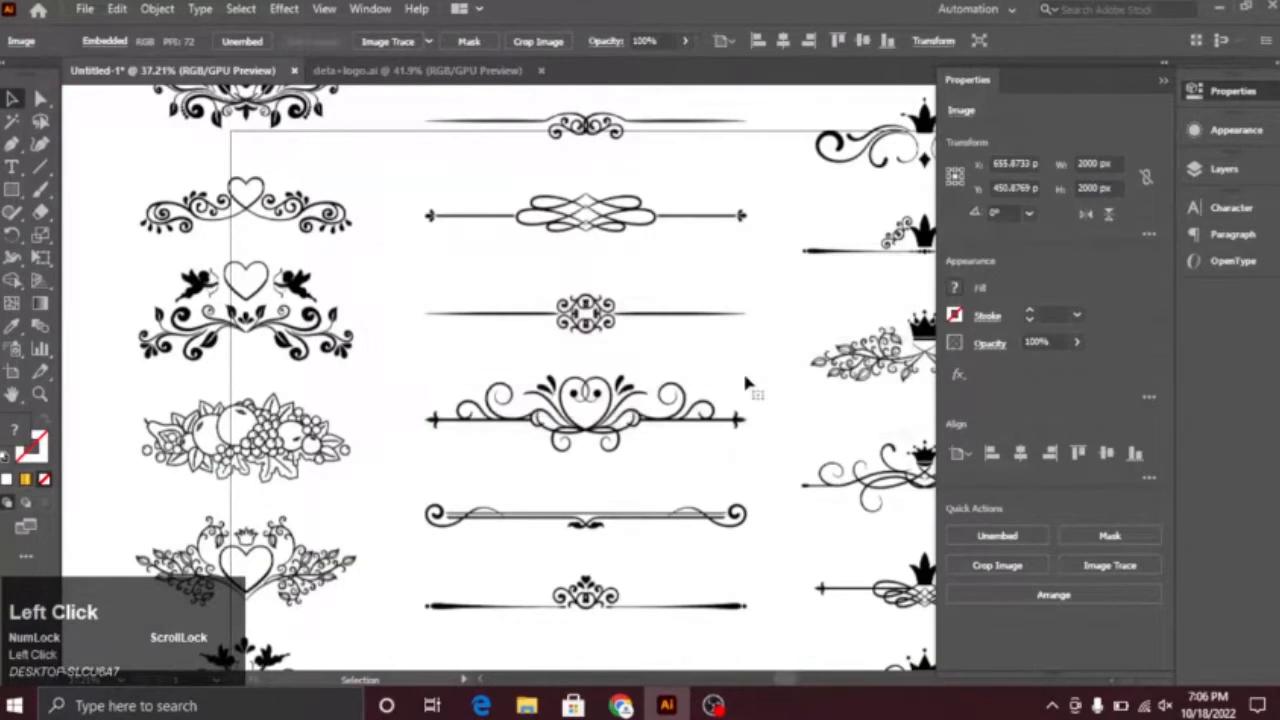
drag(770, 440, 745, 447)
drag(293, 249, 293, 249)
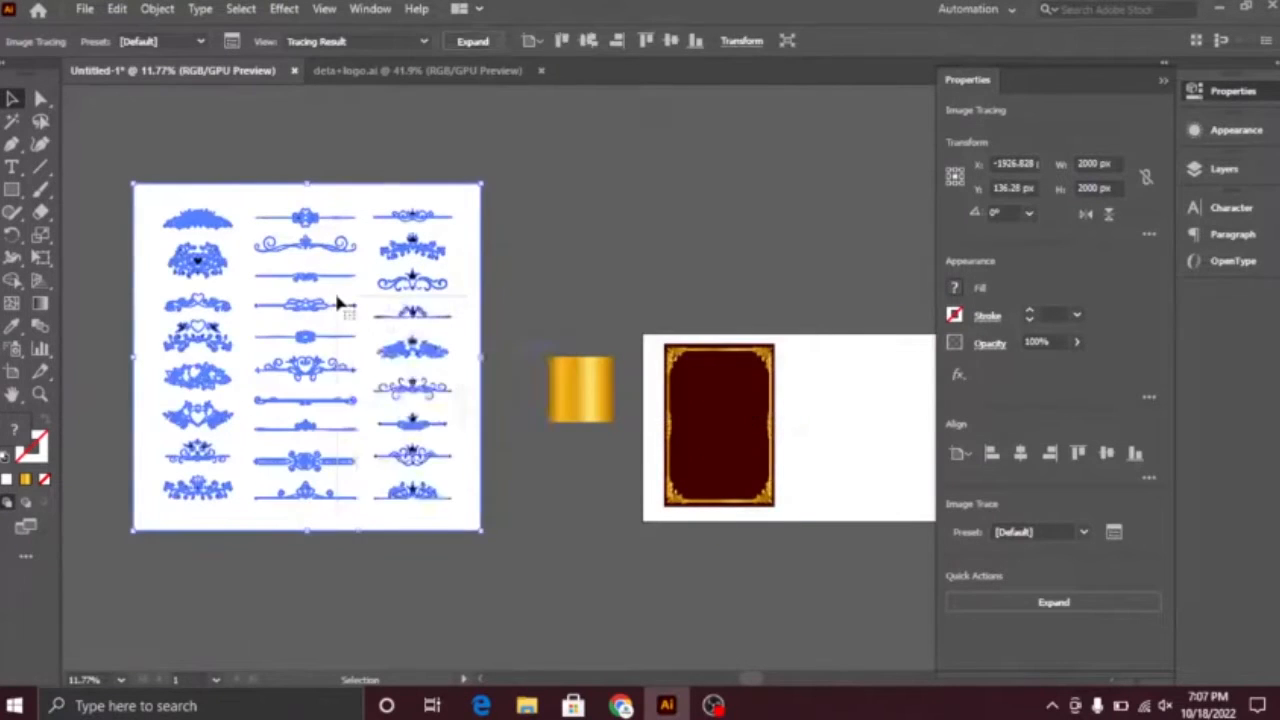
Step: Expand and ungroup the traced ornaments and delete their white background with the Magic Wand tool
right_click(337, 300)
click(380, 451)
click(12, 120)
click(253, 195)
key(Delete)
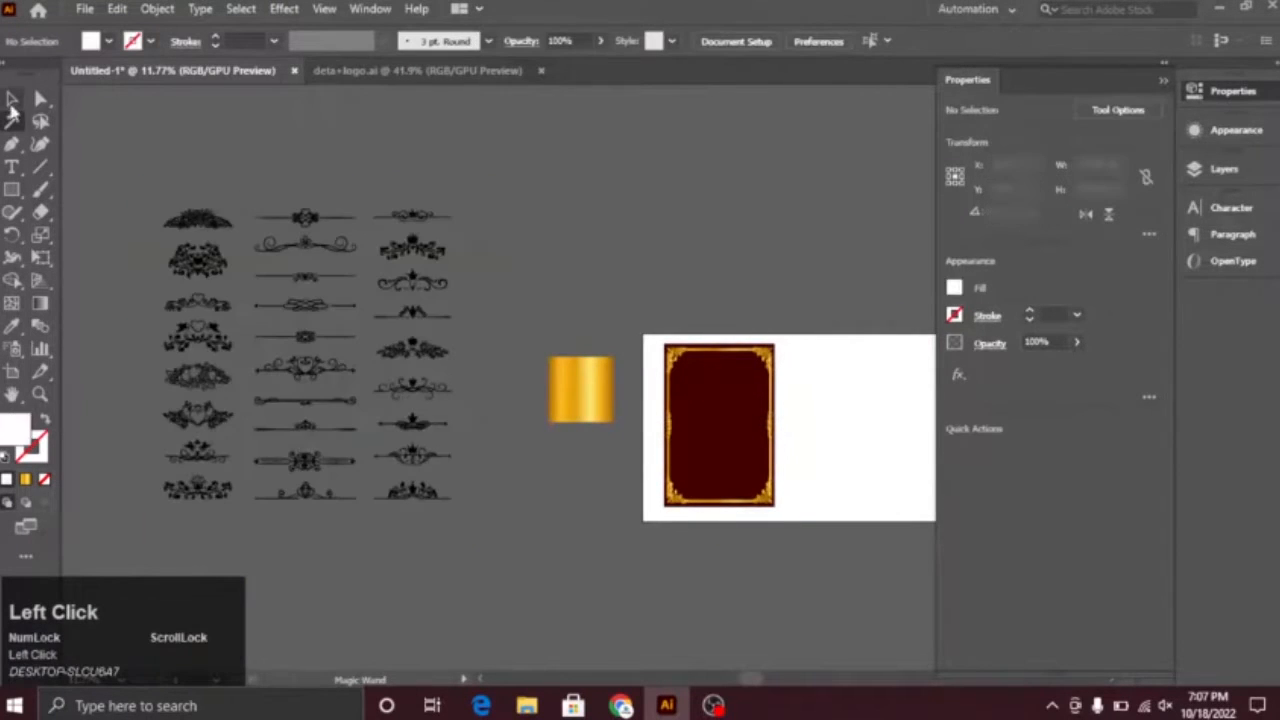
Step: Group the pieces of the leafy crown ornament and fill it with the gold gradient
ctrl+click(157, 174)
drag(634, 527, 167, 391)
drag(510, 278, 518, 296)
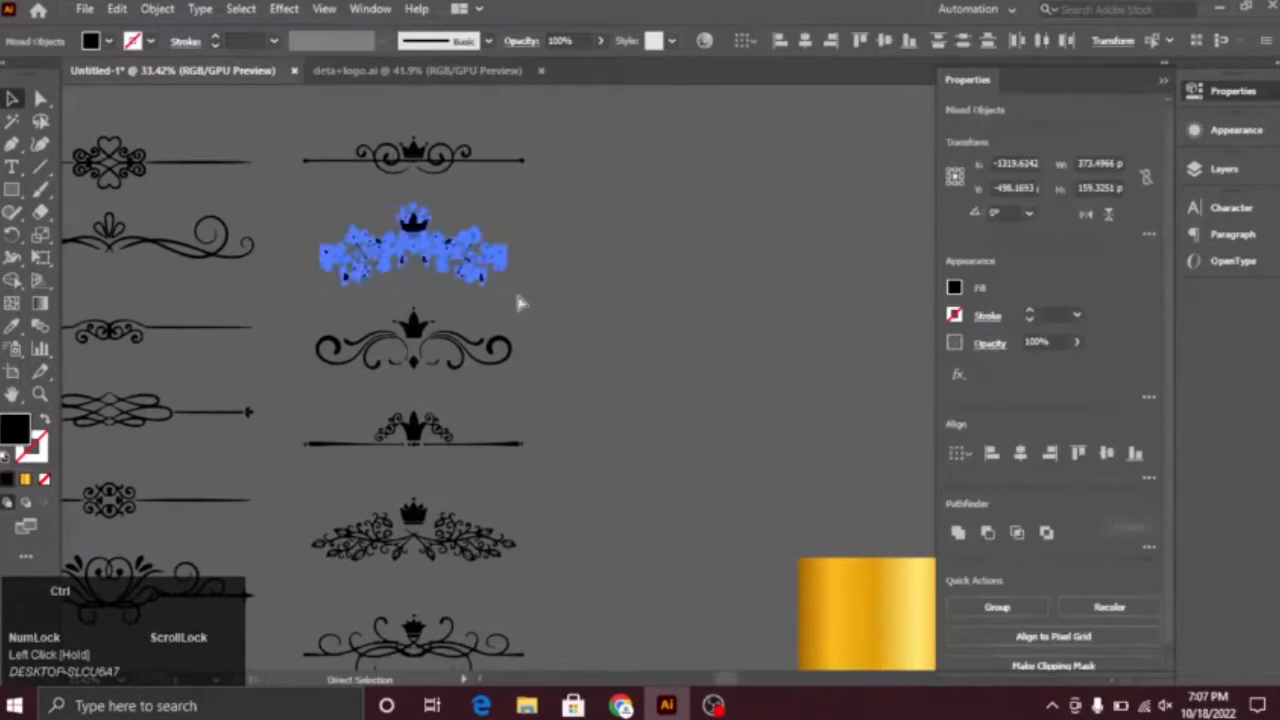
click(25, 479)
click(697, 314)
Step: Move the gold crown ornament onto the card, scale it down and centre it just below the border's upper edge
drag(697, 314, 470, 345)
drag(189, 257, 657, 345)
drag(746, 424, 194, 242)
drag(138, 182, 750, 585)
click(520, 490)
click(611, 414)
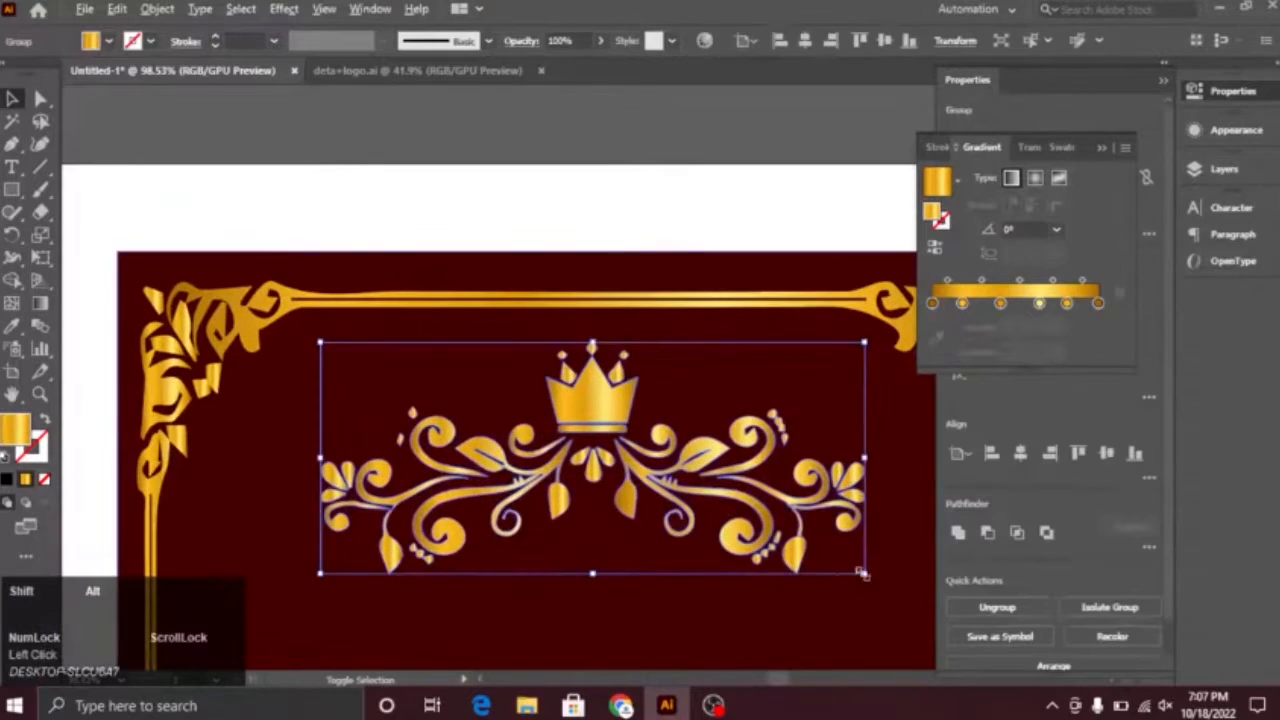
drag(865, 574, 637, 450)
drag(590, 378, 591, 367)
click(790, 518)
drag(795, 524, 508, 430)
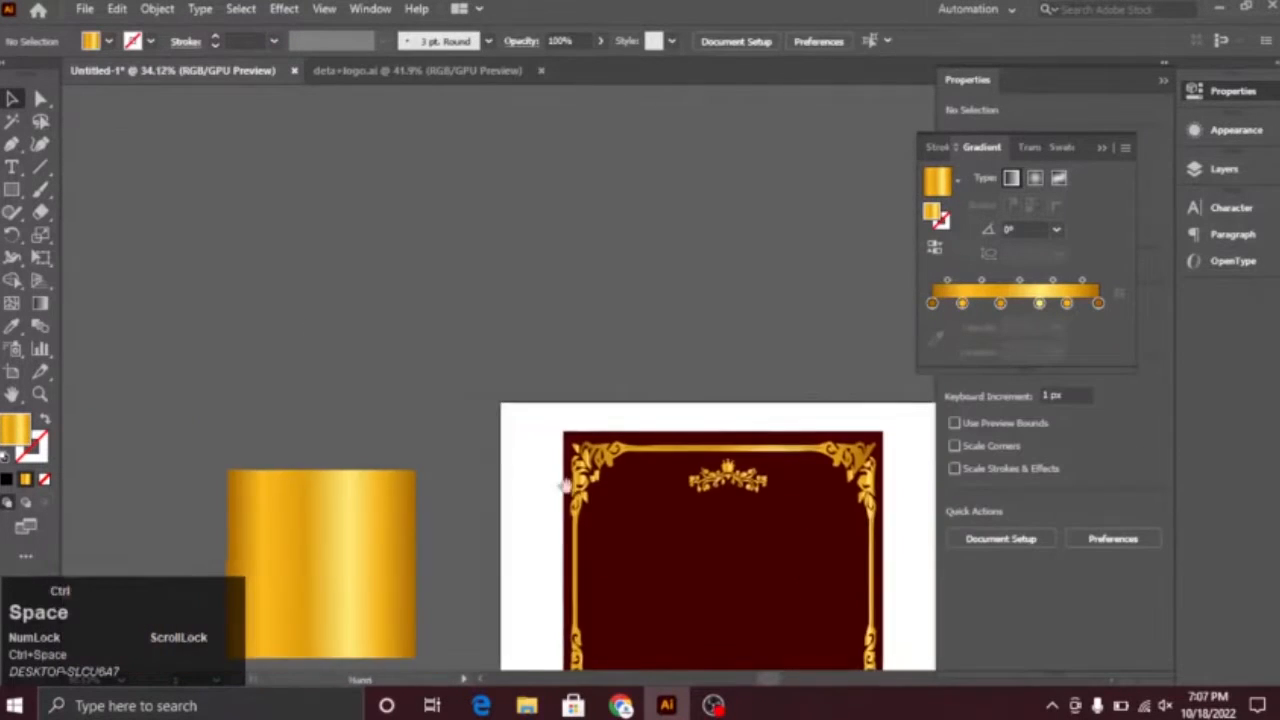
Step: Switch to Chrome and copy the VectorStock thuluth calligraphy image from the "bismillah arabic vector" results
drag(653, 553, 310, 275)
click(620, 704)
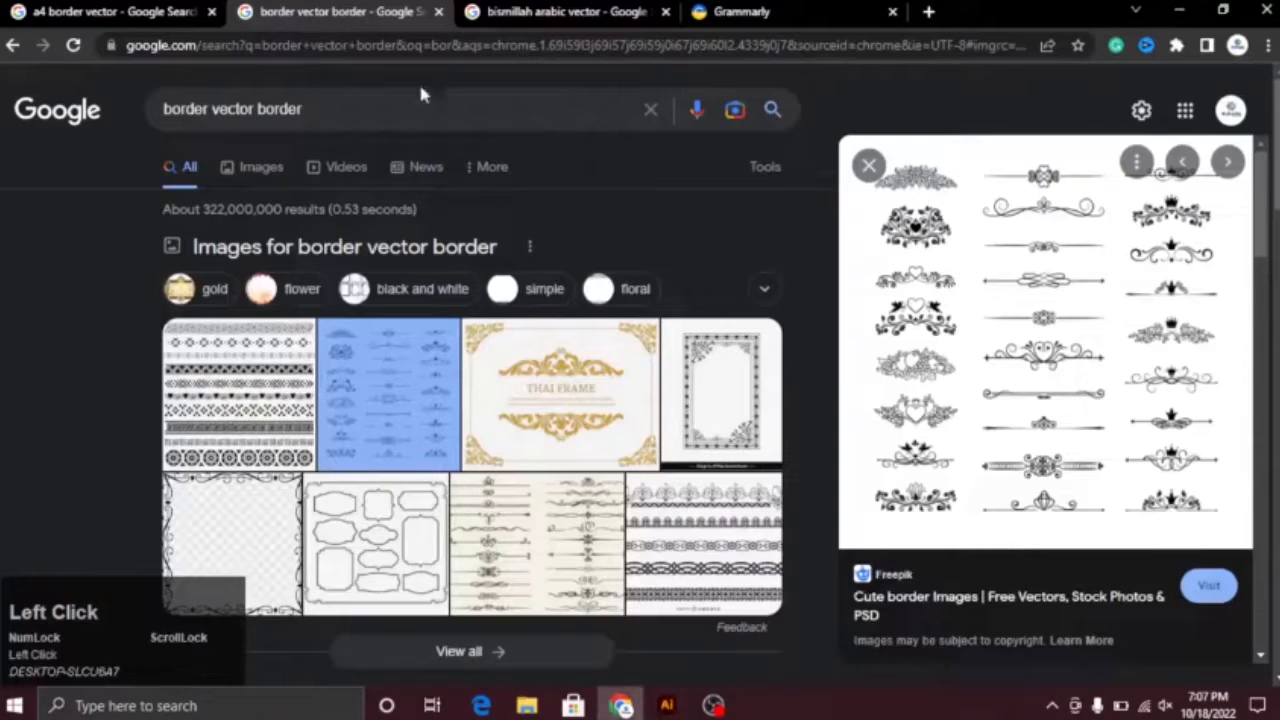
click(568, 13)
key(alt+Tab)
drag(1261, 240, 1270, 515)
click(243, 380)
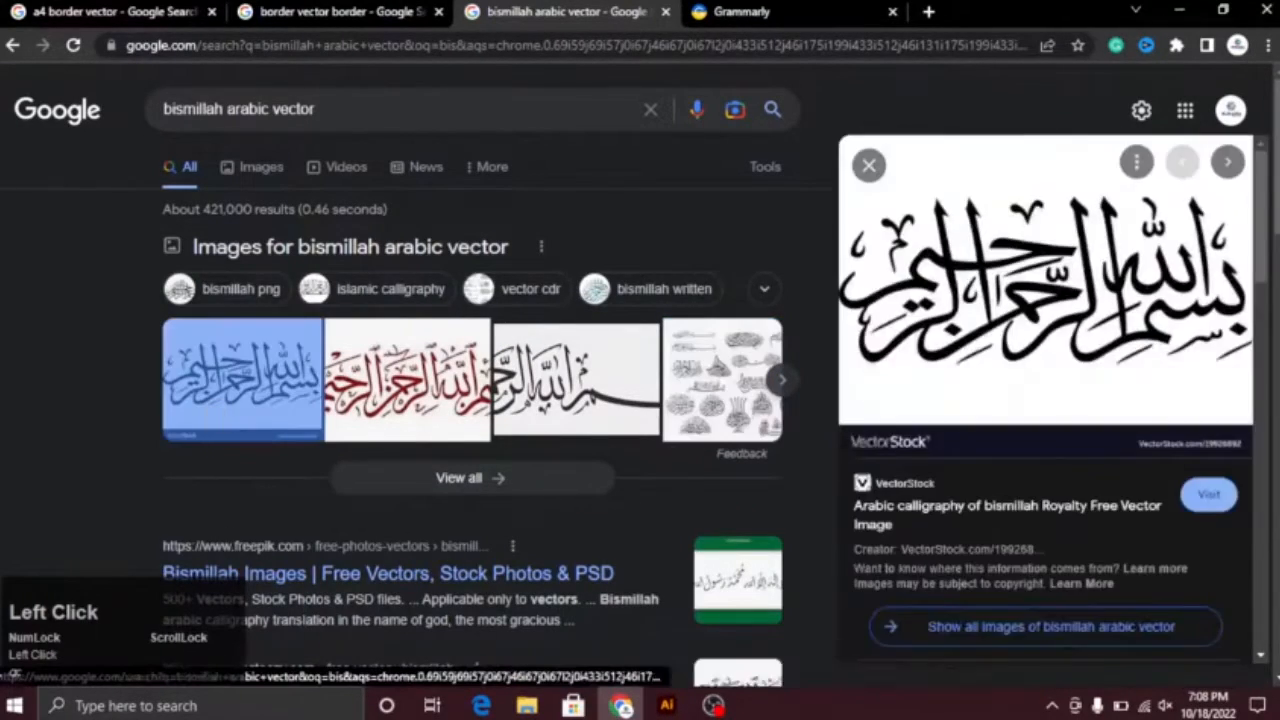
drag(1261, 215, 1260, 333)
click(998, 340)
right_click(1026, 241)
click(1112, 466)
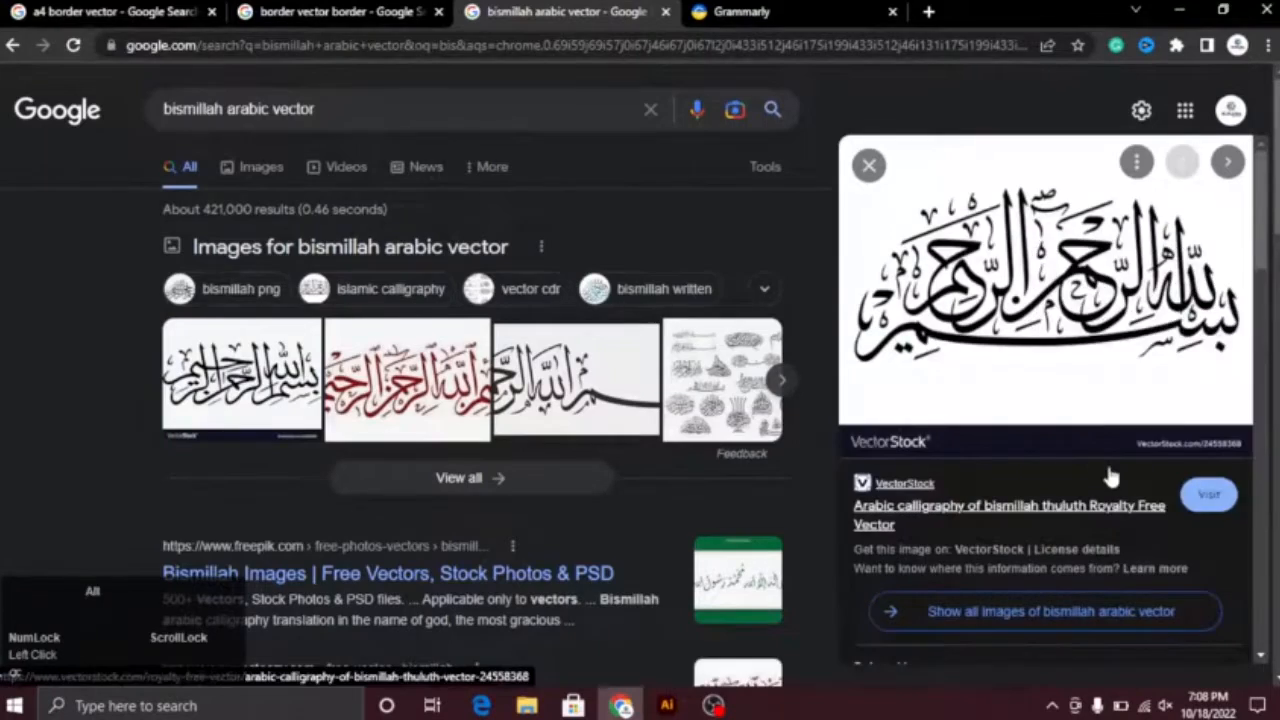
Step: Paste the bismillah calligraphy image into the Illustrator document, trace it and expand the tracing
key(alt+Tab)
key(ctrl+v)
click(388, 44)
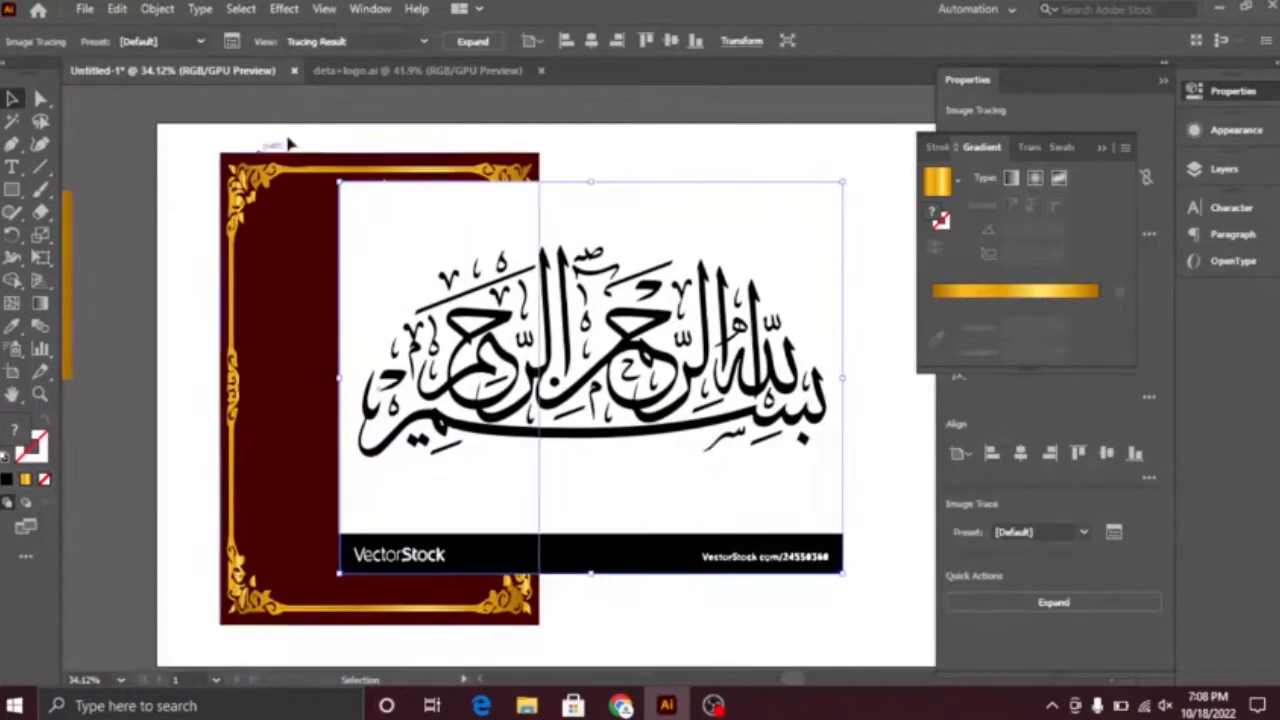
click(471, 42)
Step: Ungroup the expanded calligraphy tracing and try deleting its white areas
right_click(601, 229)
click(678, 395)
click(13, 121)
click(757, 217)
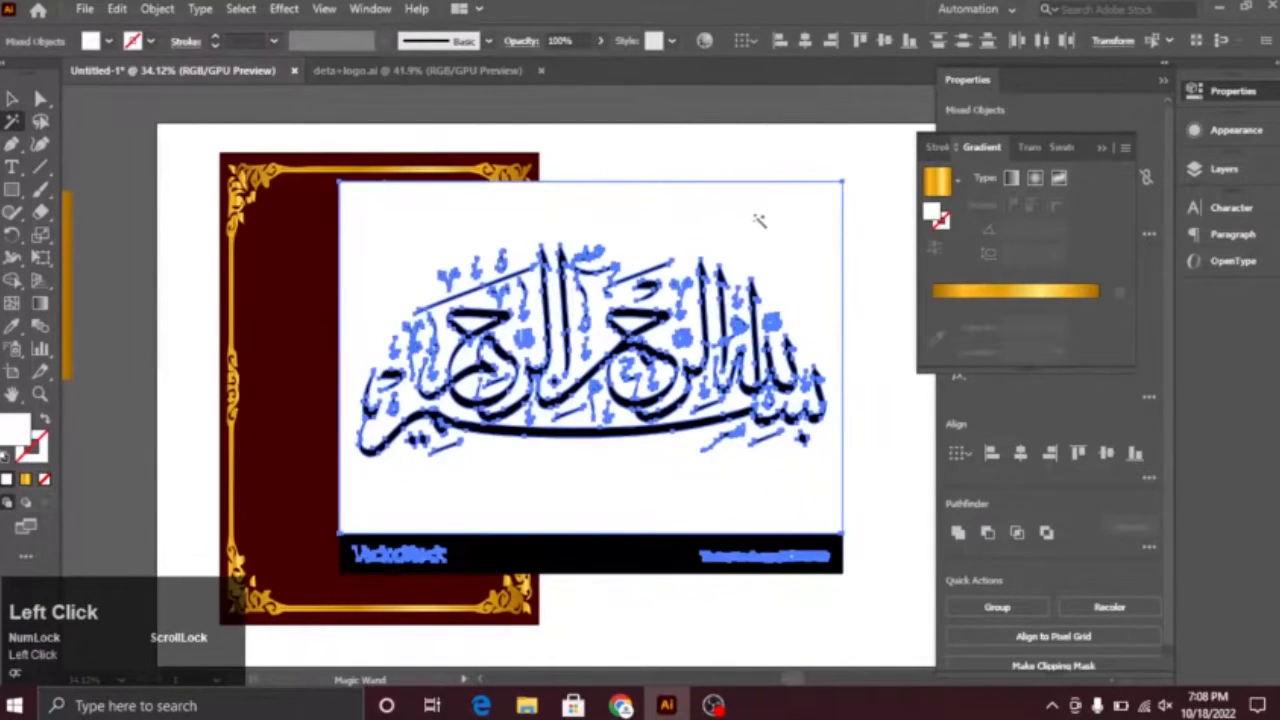
key(Delete)
click(15, 98)
key(ctrl+z)
Step: Move the traced calligraphy off the artboard into the empty space below the gold gradient square
drag(714, 303, 874, 266)
key(ctrl+space)
drag(818, 394, 623, 343)
drag(877, 406, 463, 562)
right_click(464, 481)
click(592, 634)
key(ctrl+z)
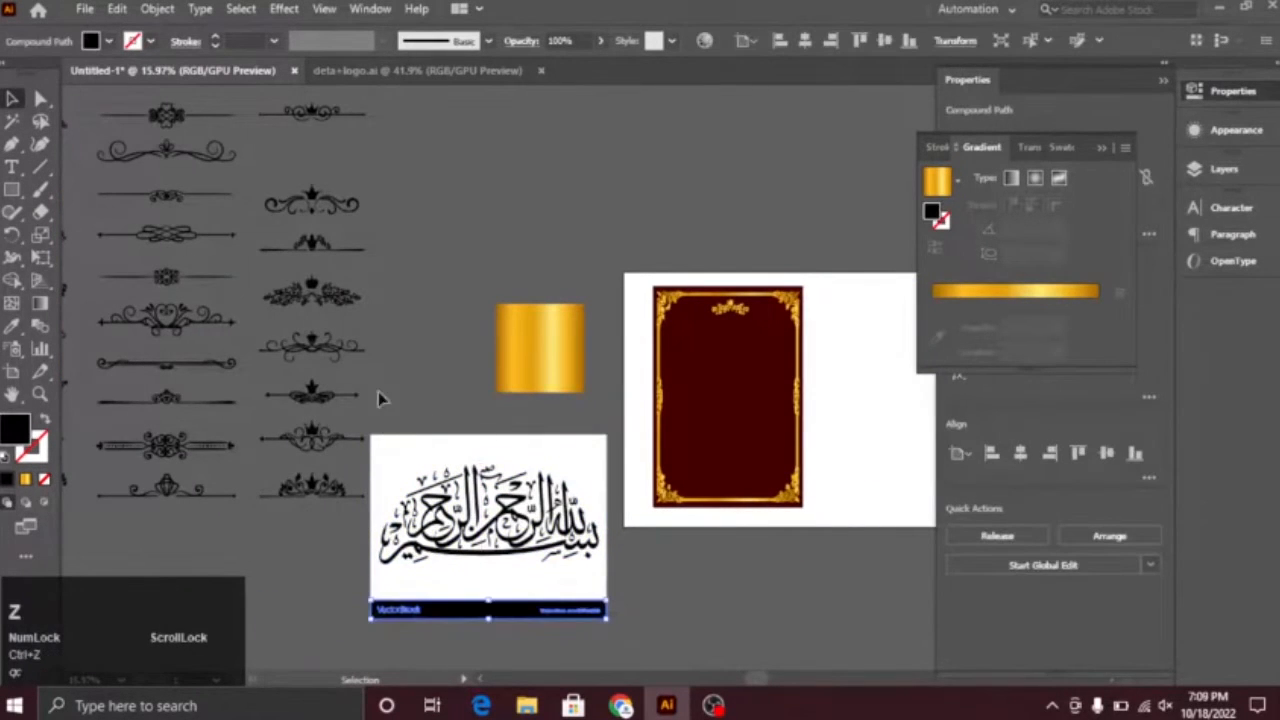
Step: Delete the white background areas and the black VectorStock bar from the traced calligraphy
click(380, 432)
drag(598, 632, 330, 445)
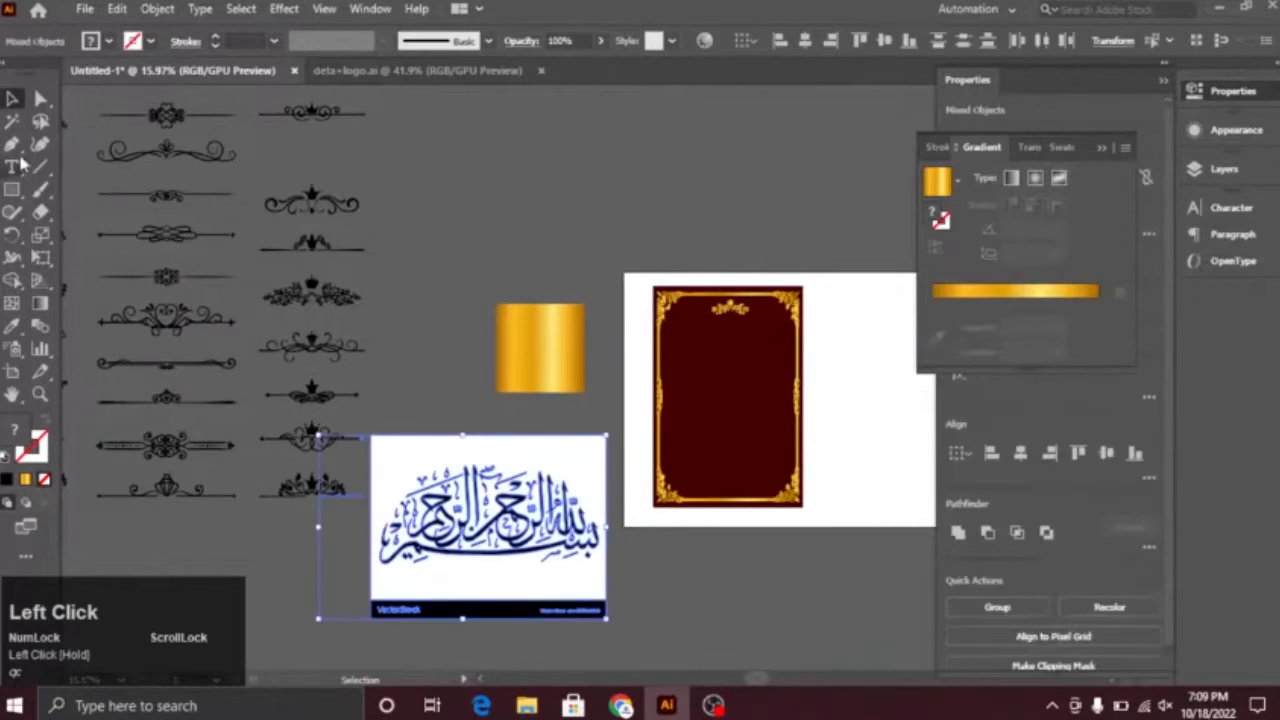
click(407, 457)
key(Delete)
drag(331, 609, 657, 605)
key(Delete)
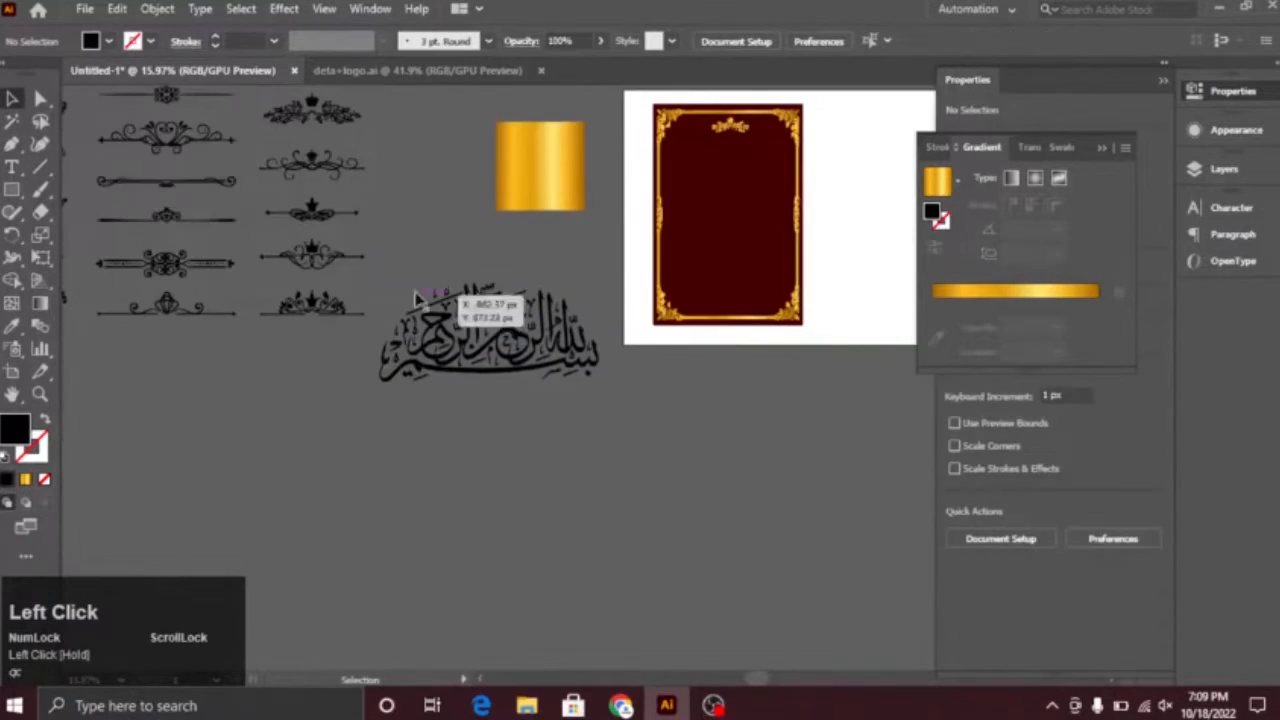
Step: Group the remaining calligraphy pieces and fill the group with the gold gradient
drag(604, 436, 372, 340)
key(ctrl+g)
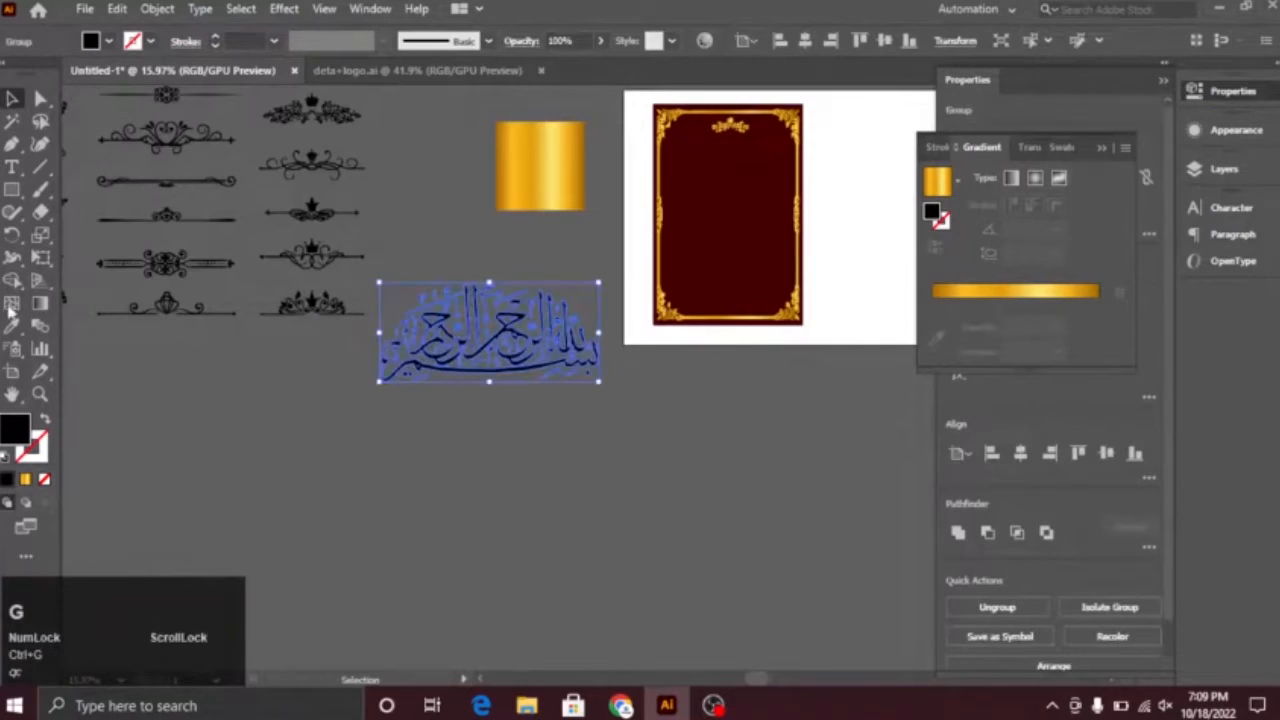
click(26, 481)
click(430, 435)
Step: Move the gold calligraphy onto the dark red card and scale it down to fit inside the border
key(ctrl+space)
drag(492, 332, 823, 313)
key(space)
drag(823, 313, 232, 498)
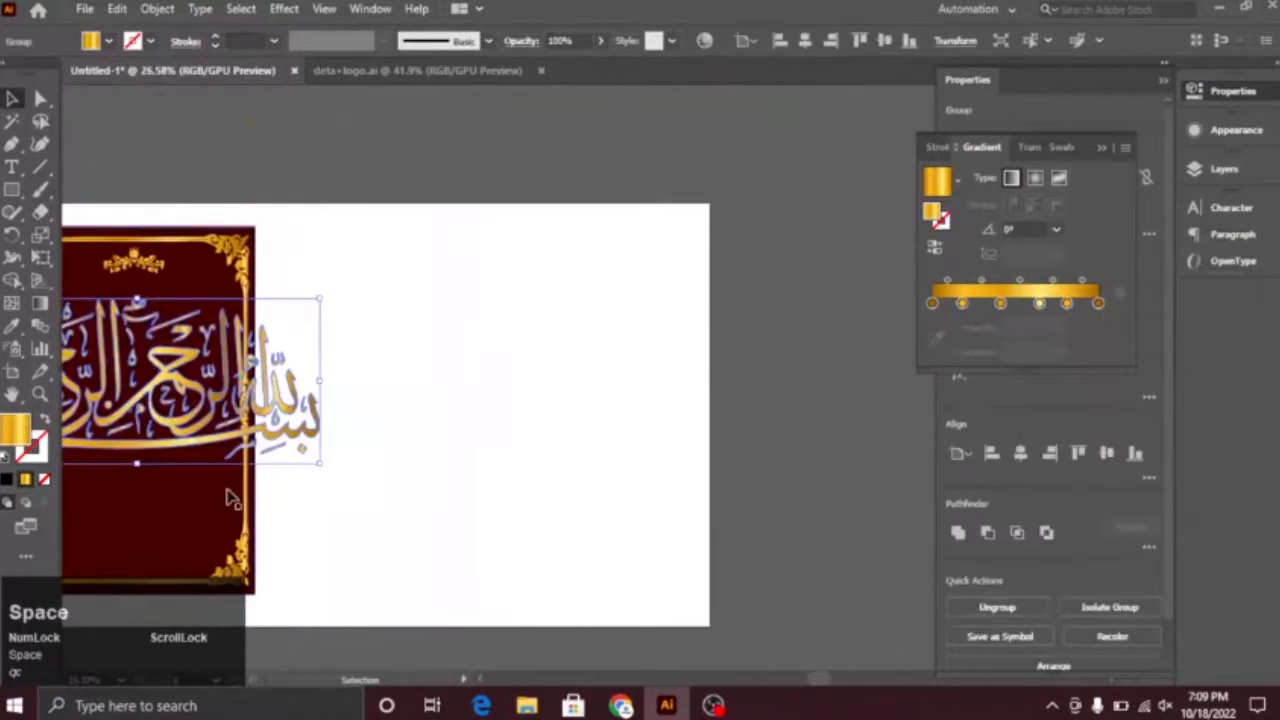
drag(320, 300, 193, 356)
key(space)
drag(149, 480, 579, 502)
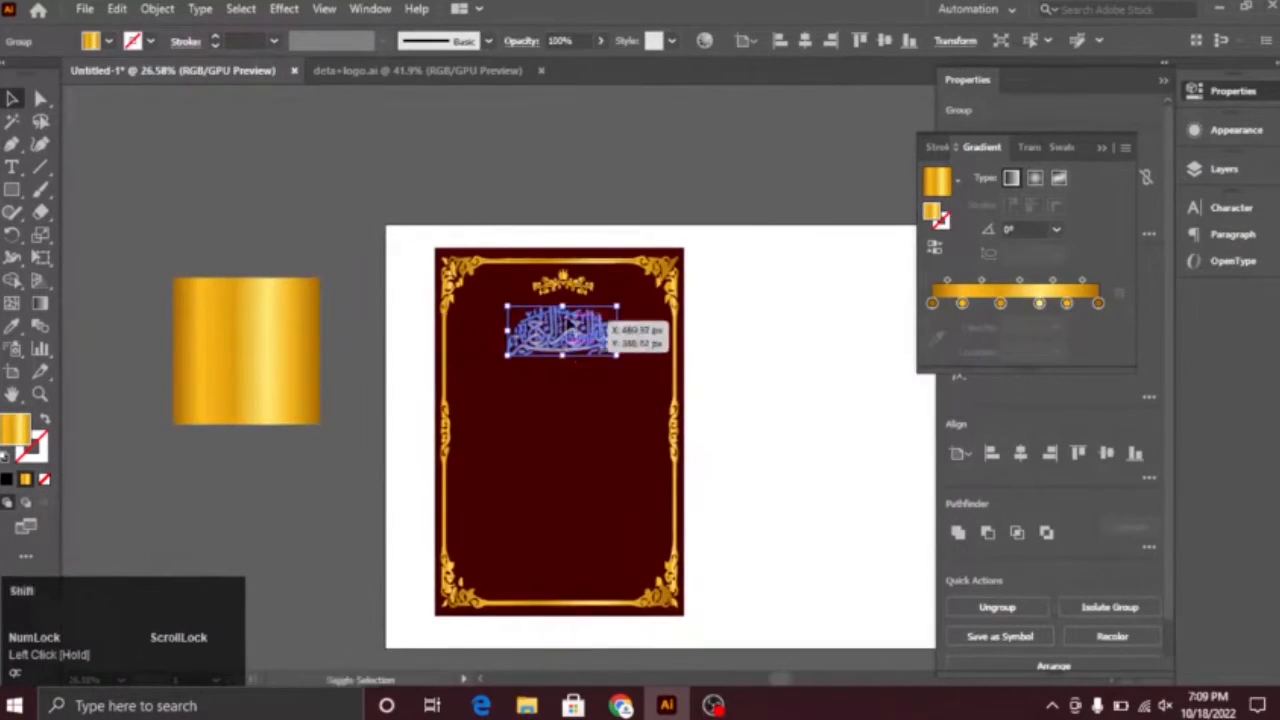
Step: Scale the calligraphy down further to about the crown ornament's width and place it beneath the crown
key(ctrl+space)
drag(527, 296, 862, 672)
key(space)
drag(862, 672, 671, 558)
drag(688, 228, 542, 293)
drag(495, 338, 590, 318)
drag(497, 257, 497, 273)
click(523, 346)
key(ctrl+space)
drag(610, 493, 517, 449)
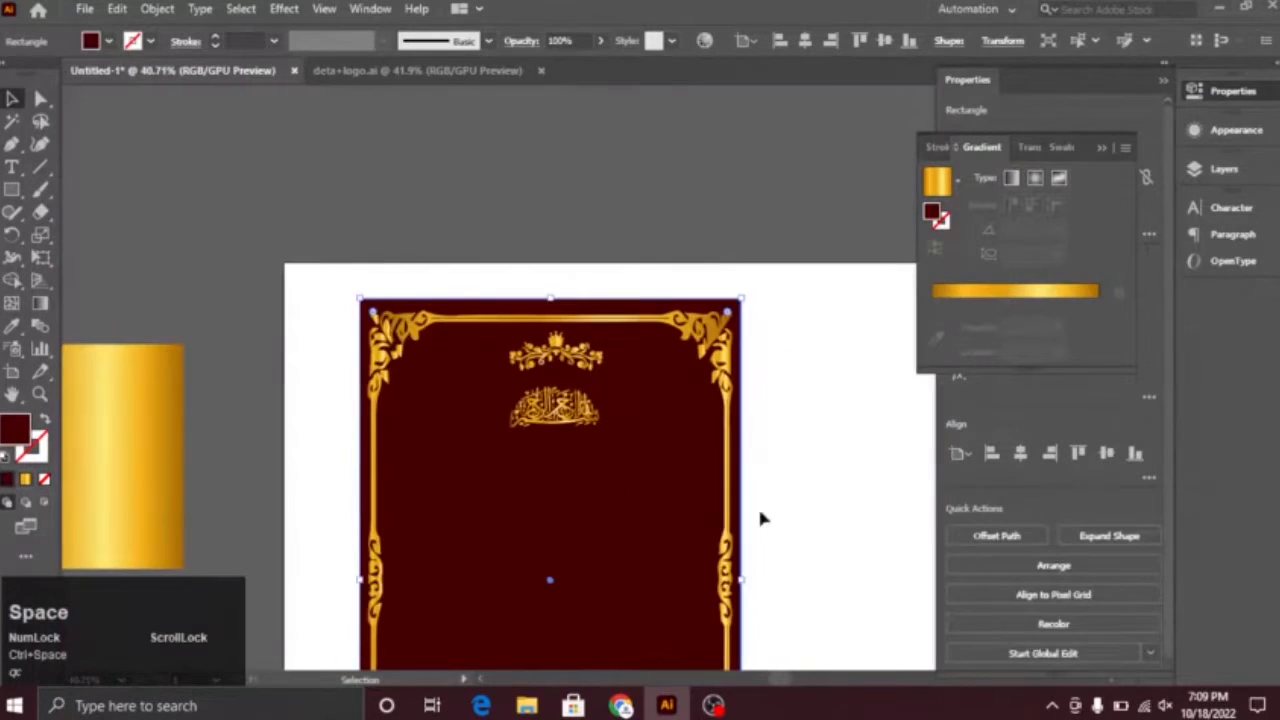
click(755, 549)
key(space)
drag(753, 551, 568, 418)
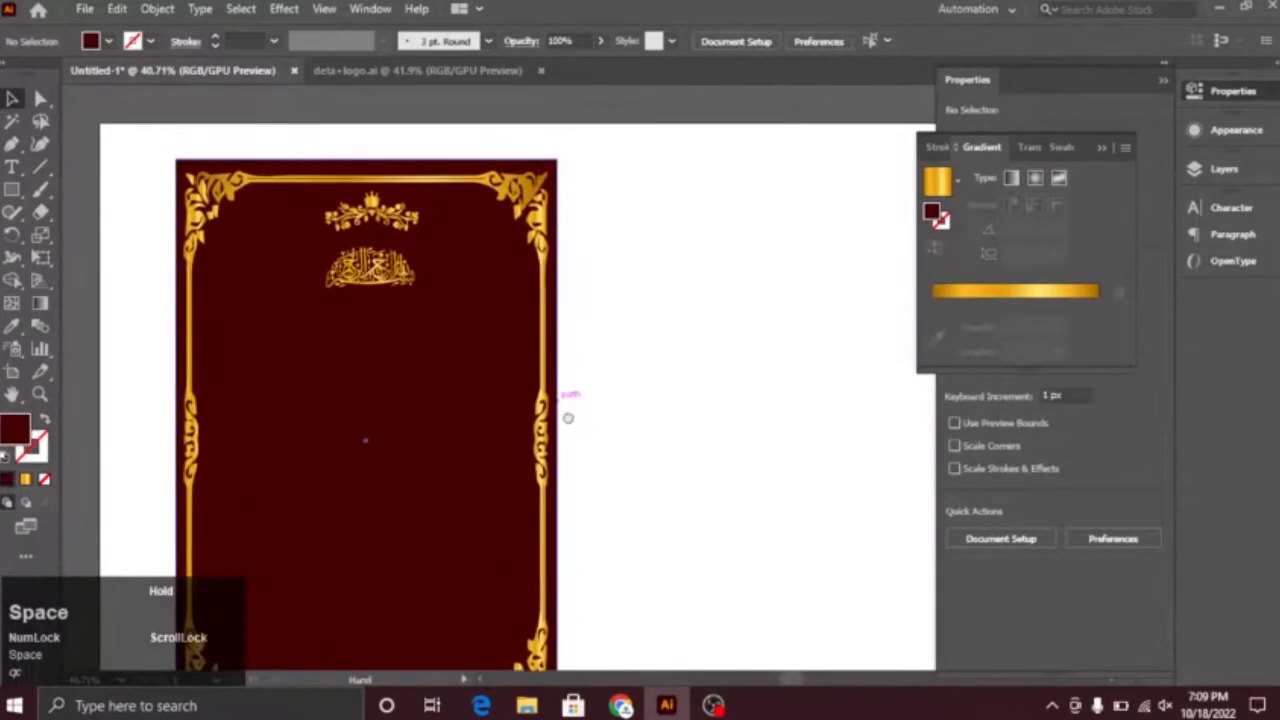
Step: Enlarge the calligraphy slightly and centre it with a small gap below the crown ornament
click(401, 280)
drag(416, 289, 428, 297)
click(597, 426)
key(space)
drag(478, 427, 553, 360)
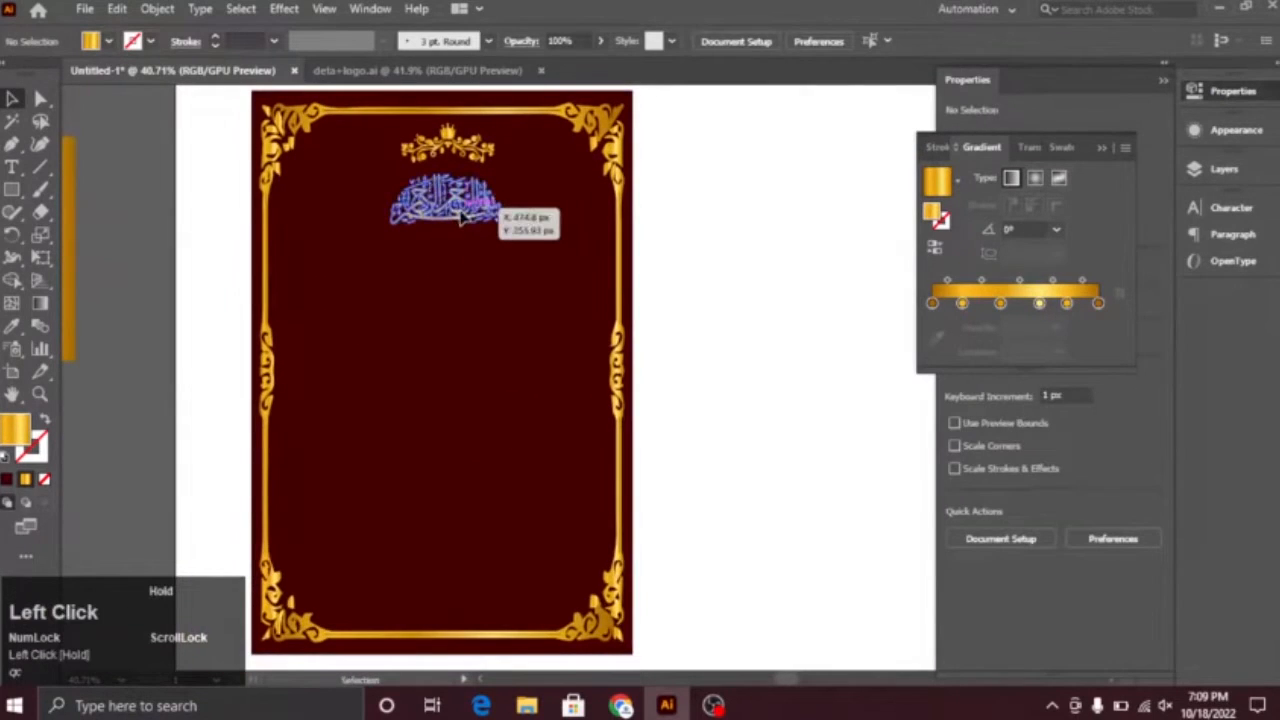
drag(460, 229, 460, 230)
click(665, 480)
key(space)
drag(617, 518, 677, 387)
key(space)
drag(441, 351, 412, 483)
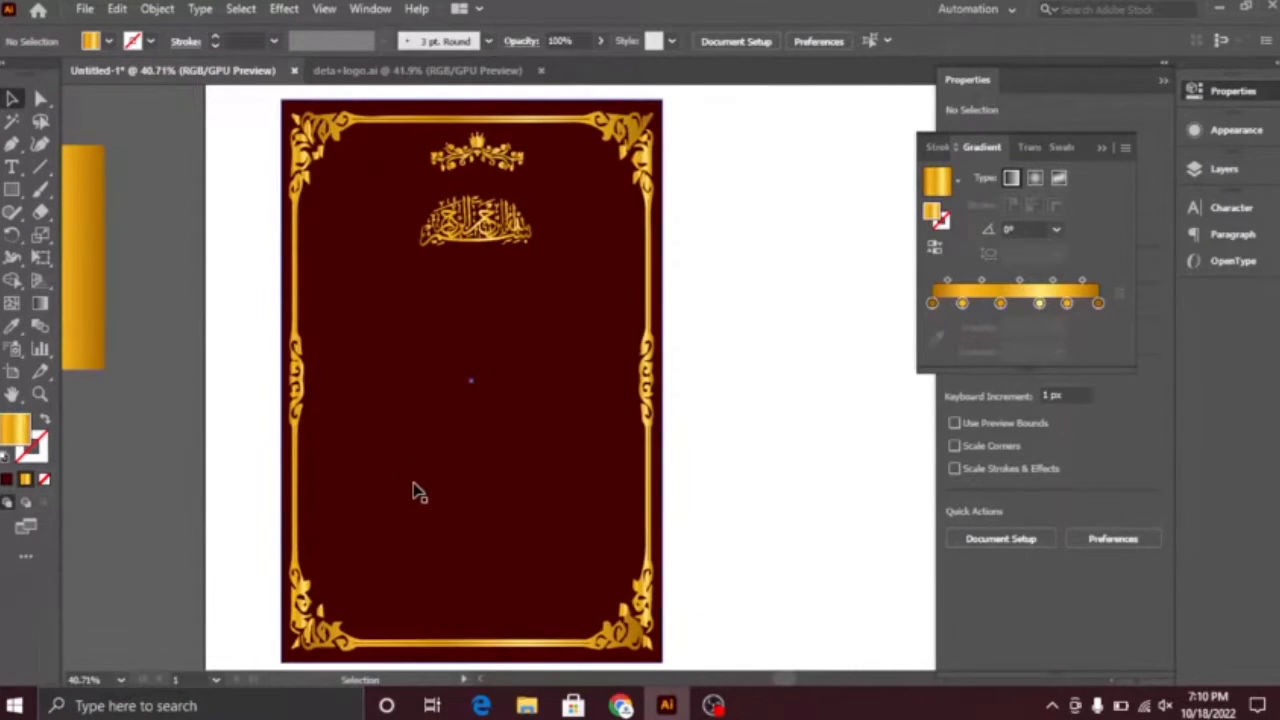
Step: Switch to the Grammarly document in Chrome and copy the line "together Whit their families"
click(13, 166)
click(619, 709)
click(760, 12)
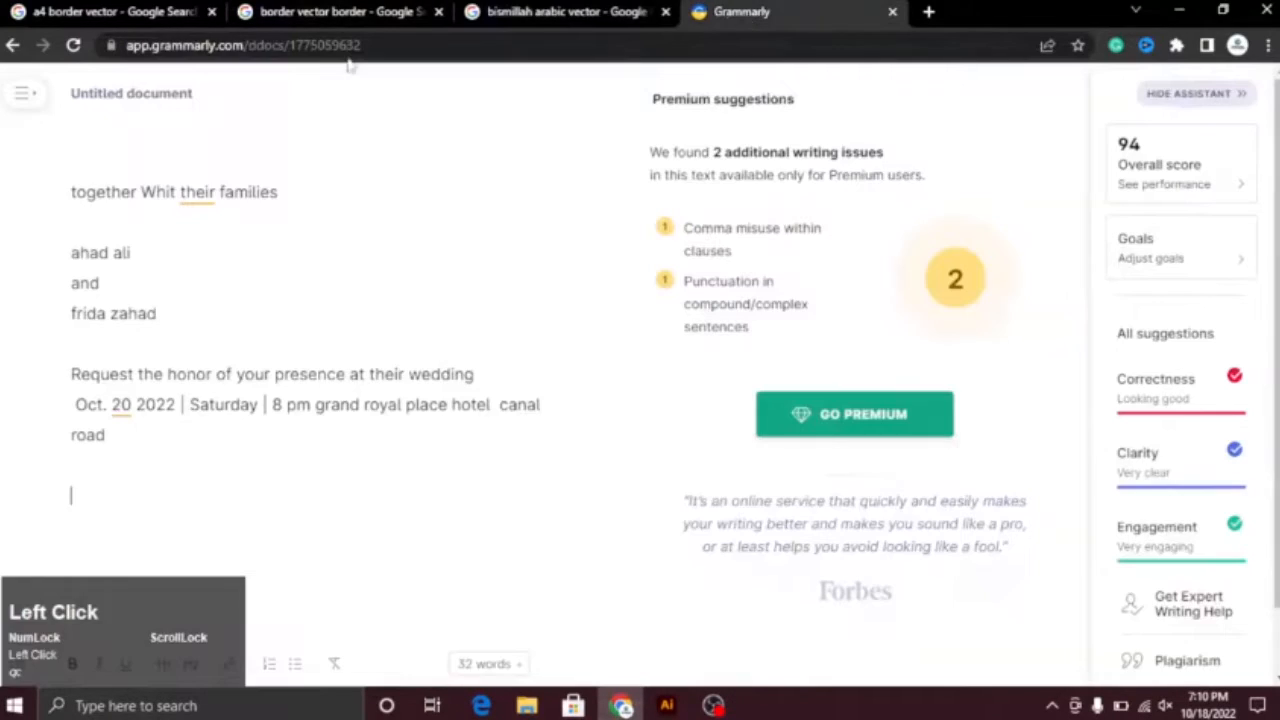
triple_click(259, 202)
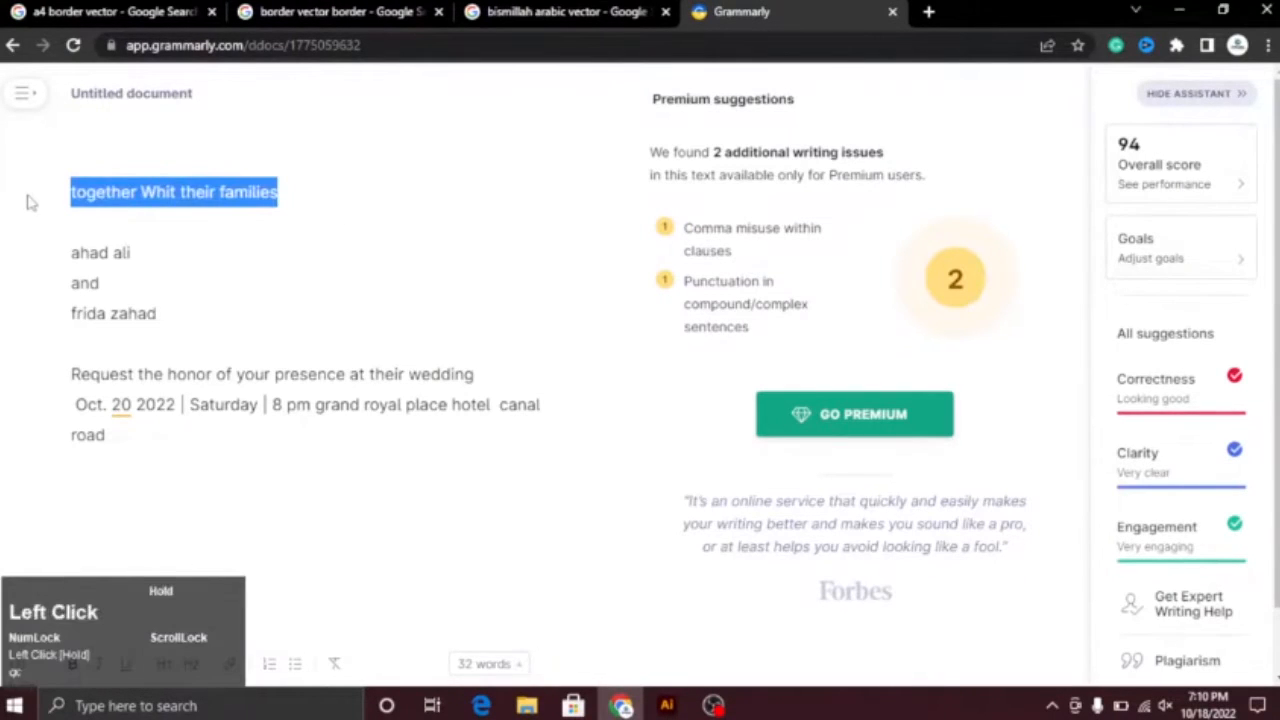
Step: Switch back to Illustrator, paste the line onto the card below the calligraphy and colour it white
key(alt+Tab)
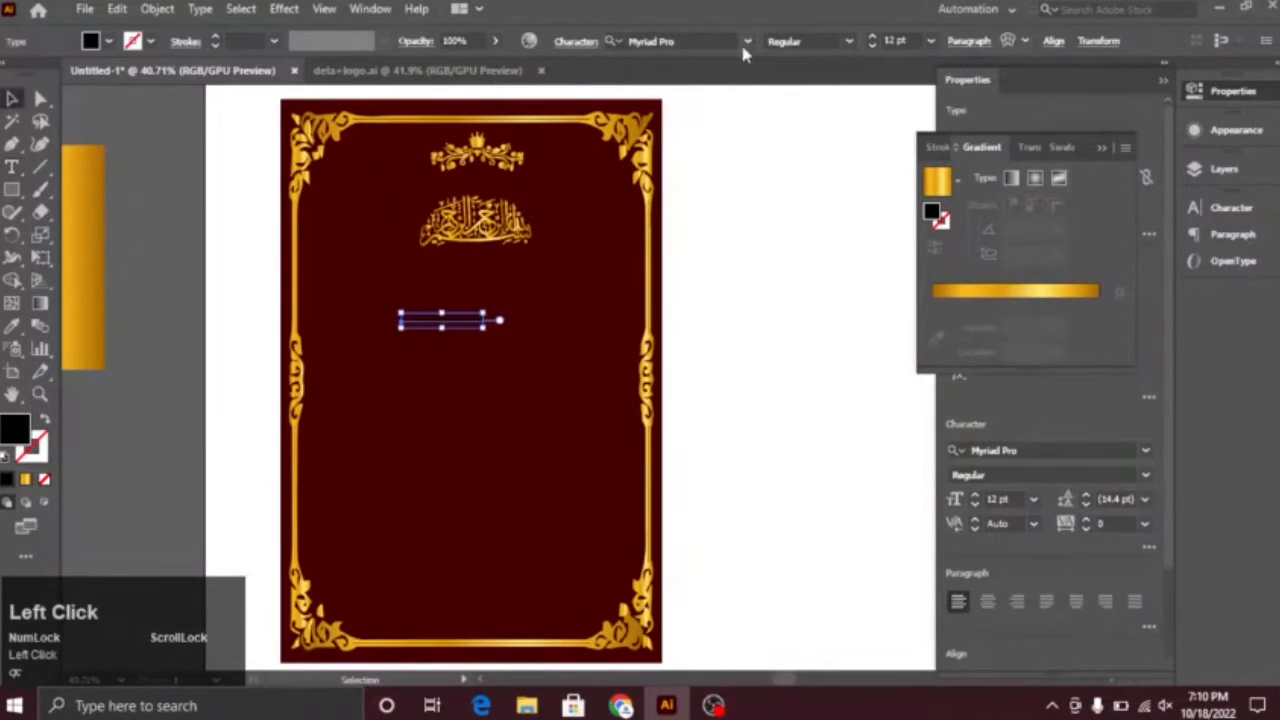
click(108, 42)
click(480, 331)
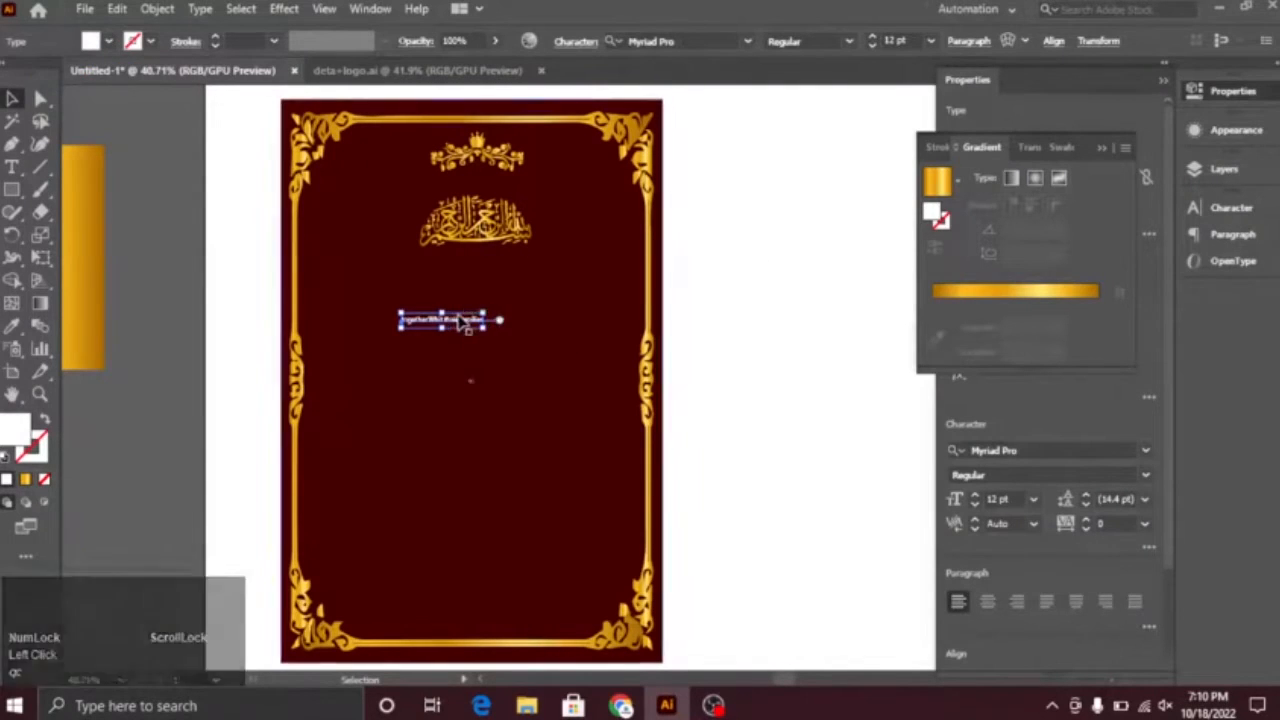
Step: Break the line before "families" and format the text as centred 36 pt Arial
double_click(464, 321)
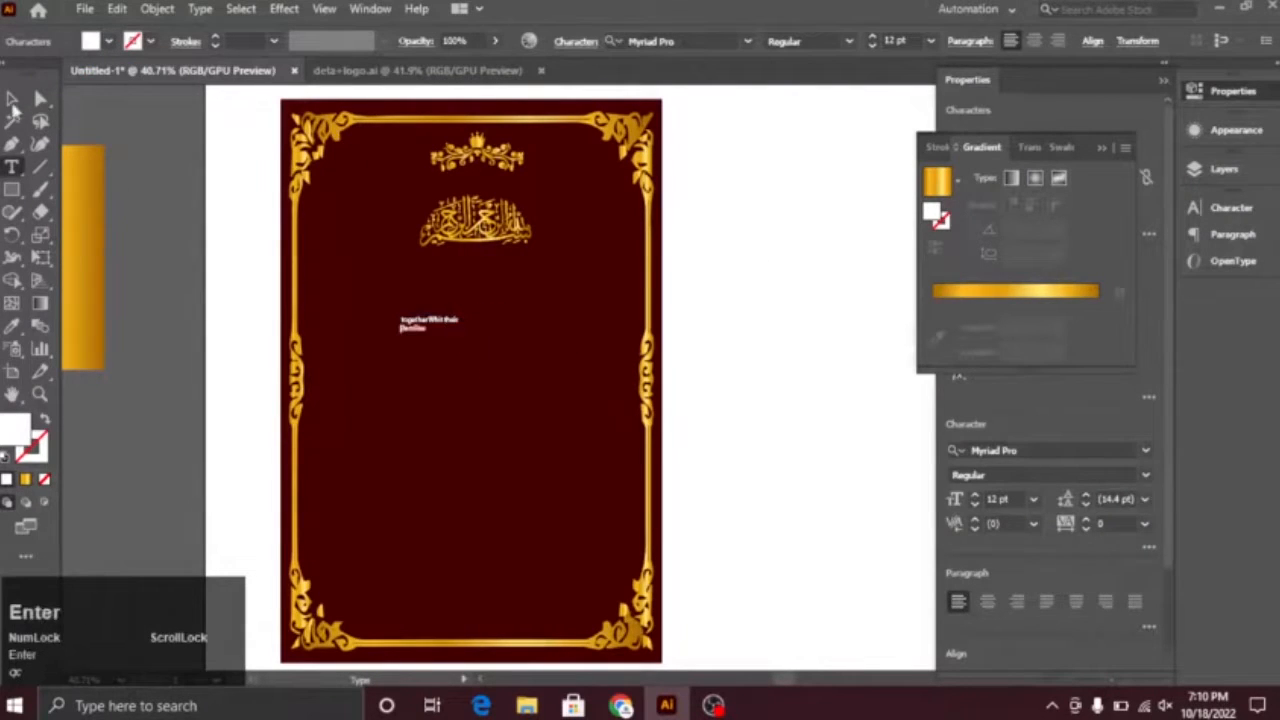
click(966, 44)
click(812, 74)
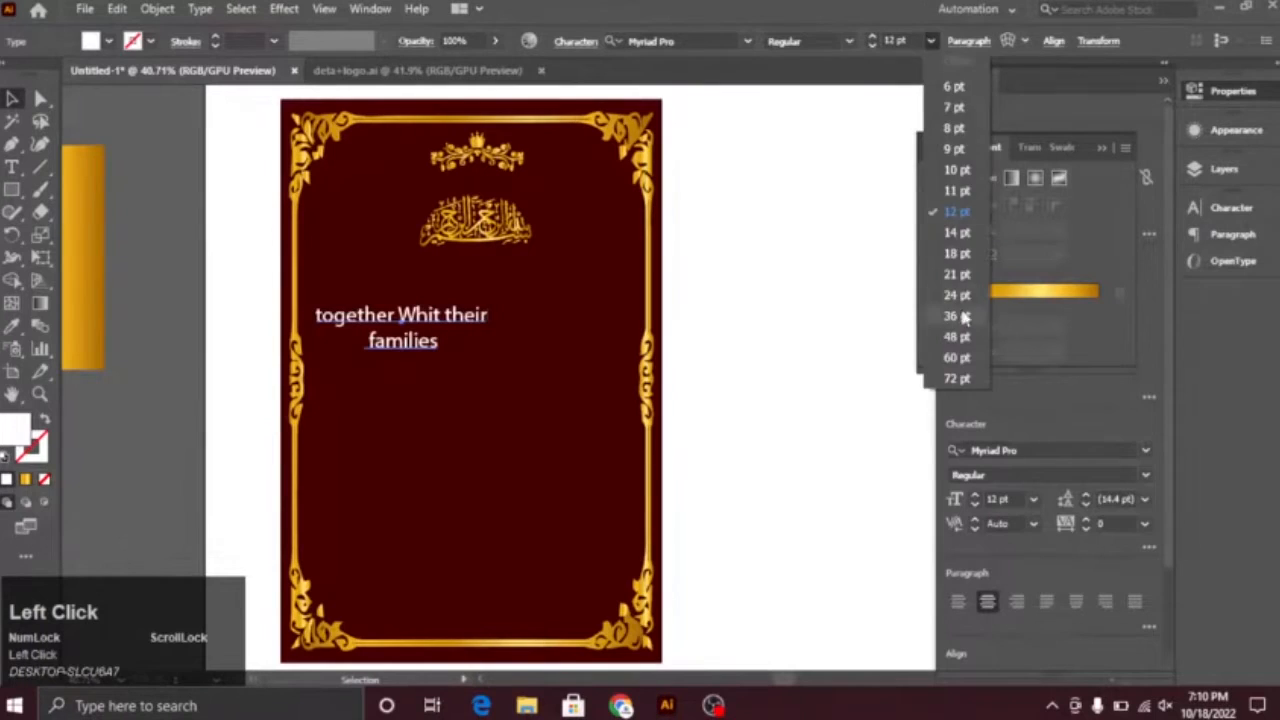
click(747, 41)
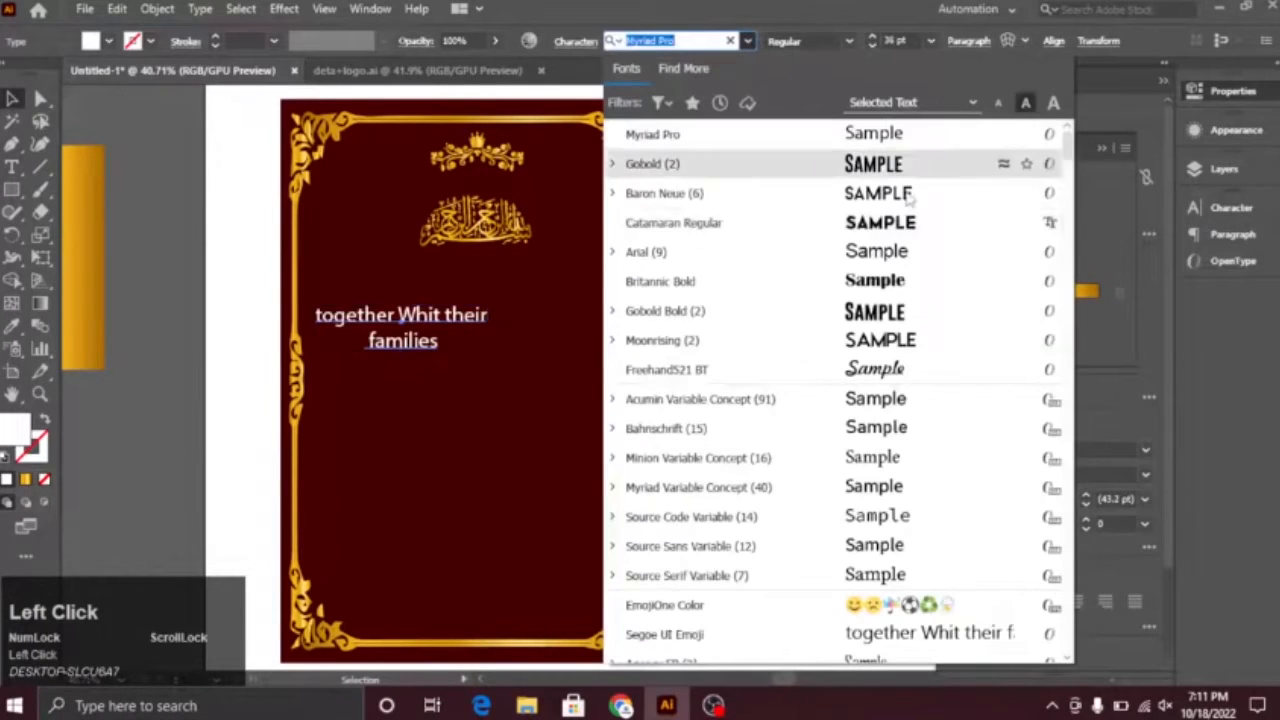
click(737, 251)
Step: Scale the heading to about 22.58 pt below the calligraphy and change it to title case
drag(457, 289, 560, 297)
drag(763, 458, 690, 436)
drag(566, 371, 593, 361)
drag(717, 429, 701, 424)
click(200, 8)
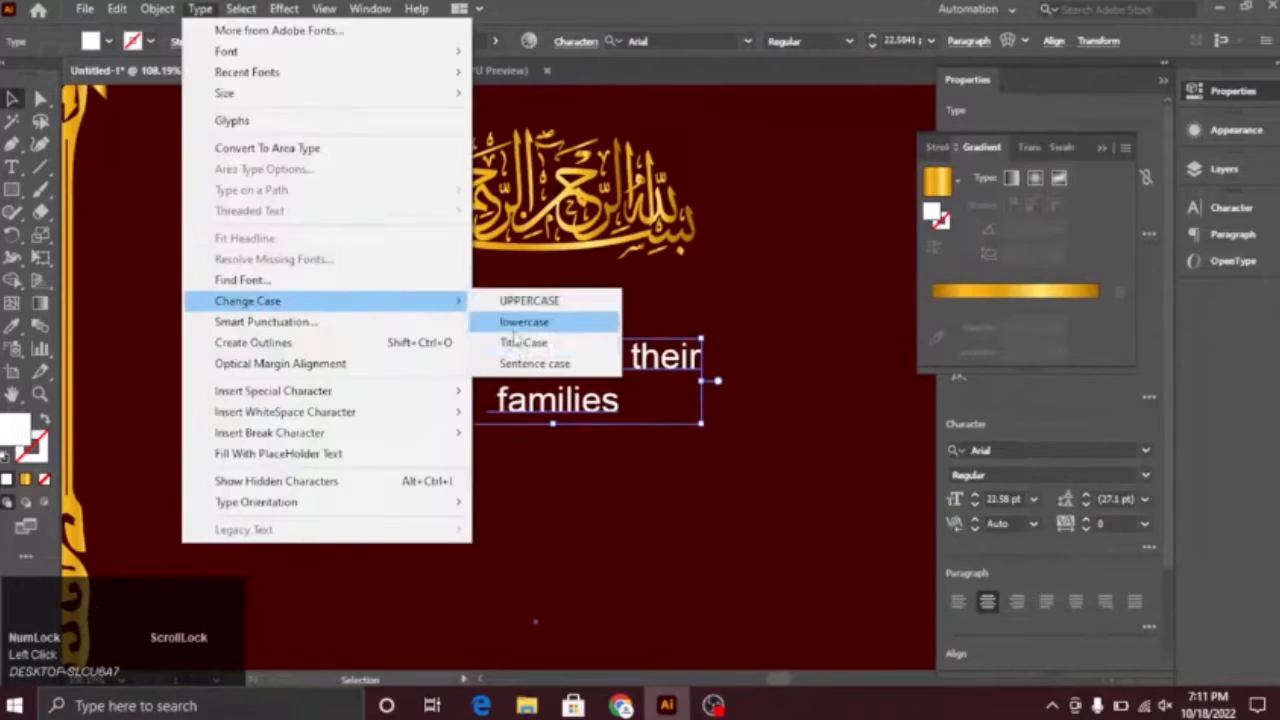
click(522, 343)
click(700, 516)
drag(725, 517, 778, 490)
Step: Correct the misspelled word "Whit" to "With" in the heading
double_click(560, 301)
drag(558, 308, 538, 313)
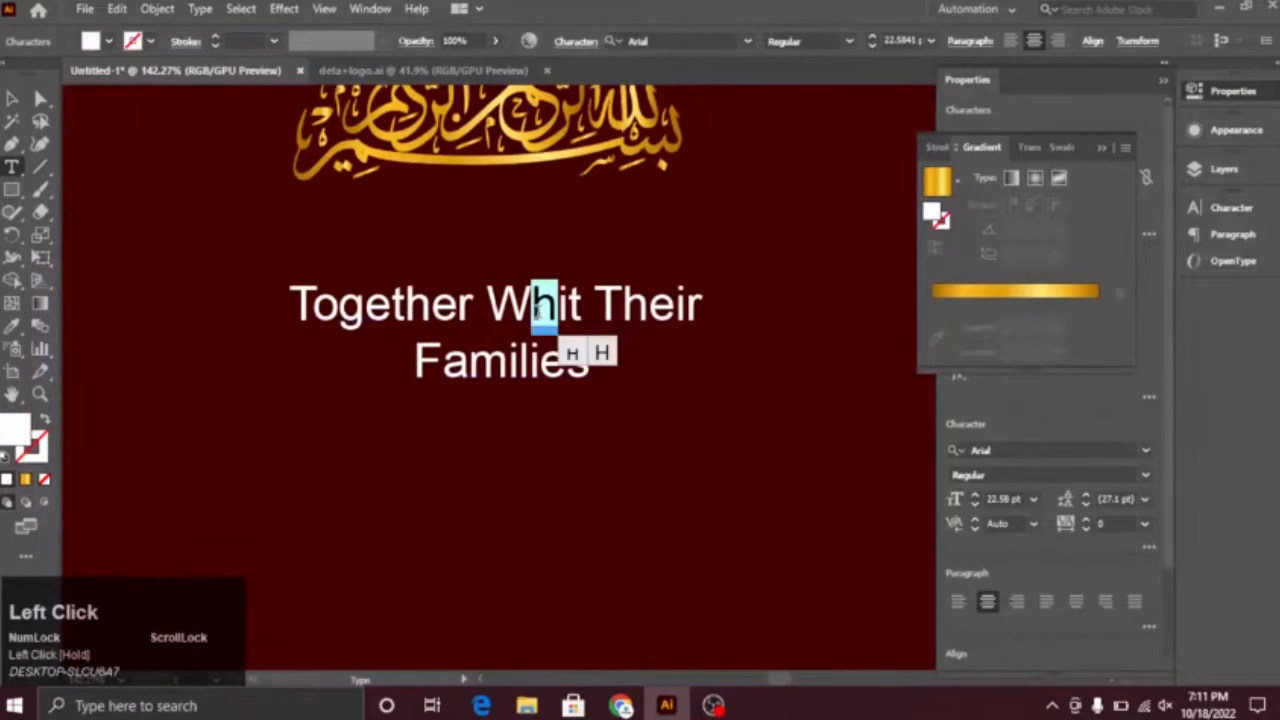
click(16, 100)
drag(641, 507, 598, 570)
mouse_move(586, 332)
mouse_down()
mouse_move(580, 312)
mouse_move(578, 325)
mouse_up()
Step: Set the heading "Together With Their Families" to the Bold font style
click(849, 41)
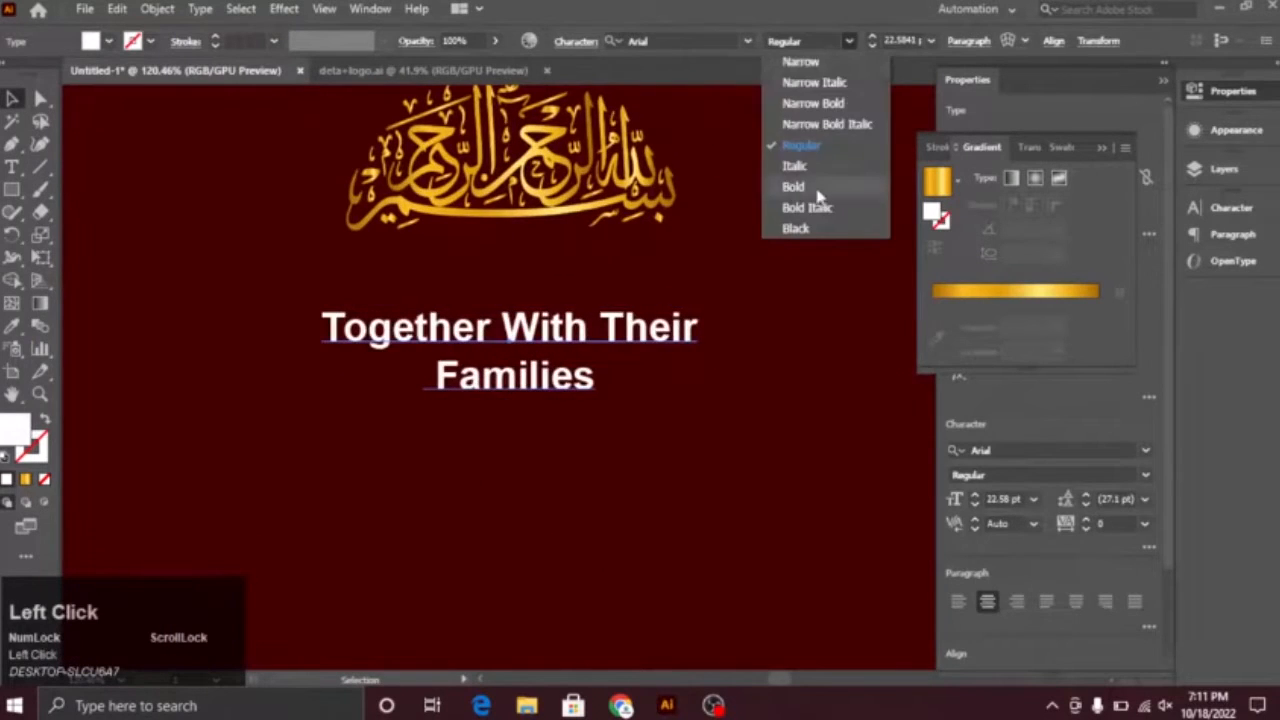
click(800, 183)
click(729, 429)
drag(729, 429, 668, 370)
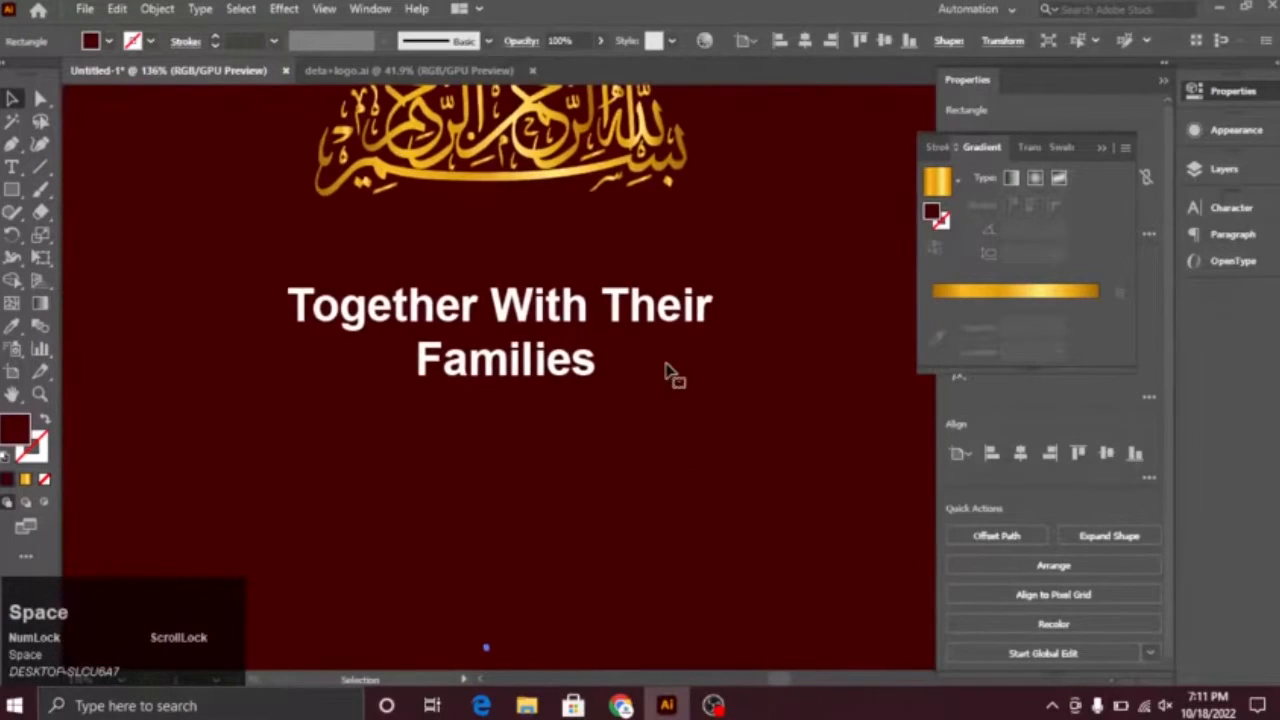
drag(706, 585, 495, 480)
drag(575, 562, 555, 280)
click(205, 235)
Step: Copy the groom's name from the Grammarly document in Chrome and paste it onto the Illustrator card below the heading
click(623, 707)
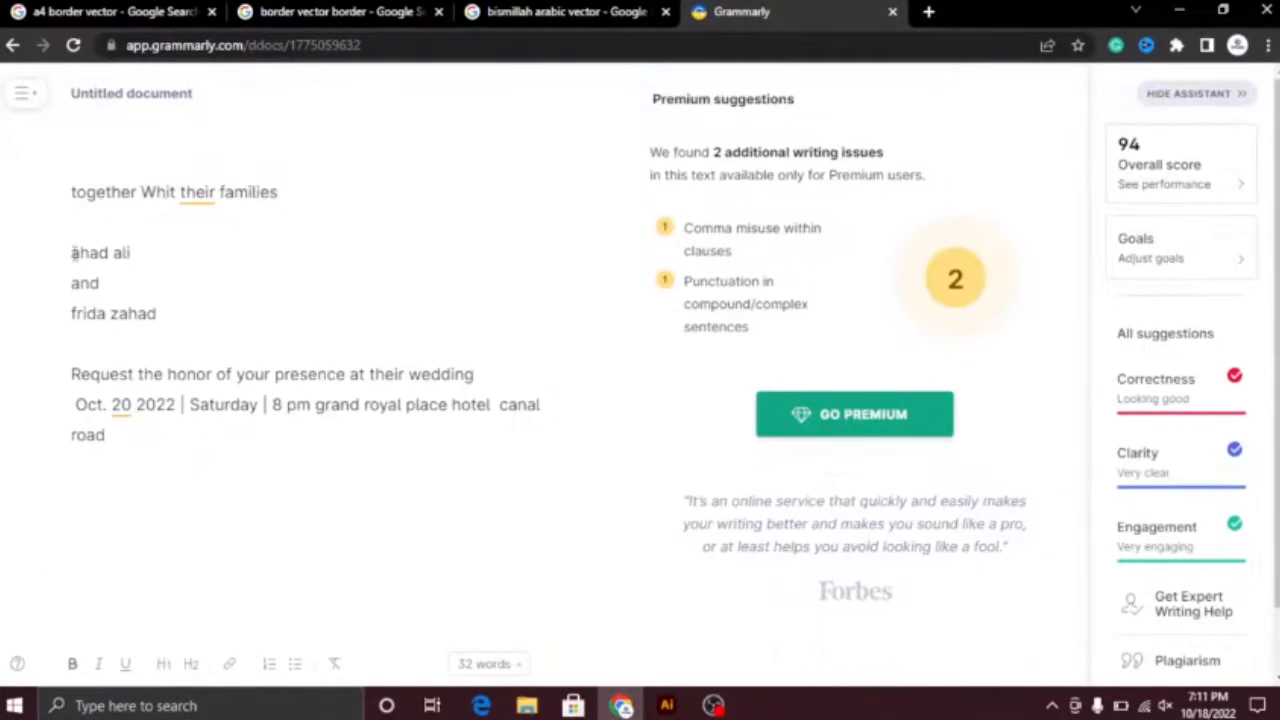
drag(74, 252, 137, 249)
key(ctrl+c)
key(alt+Tab)
click(502, 296)
key(ctrl+v)
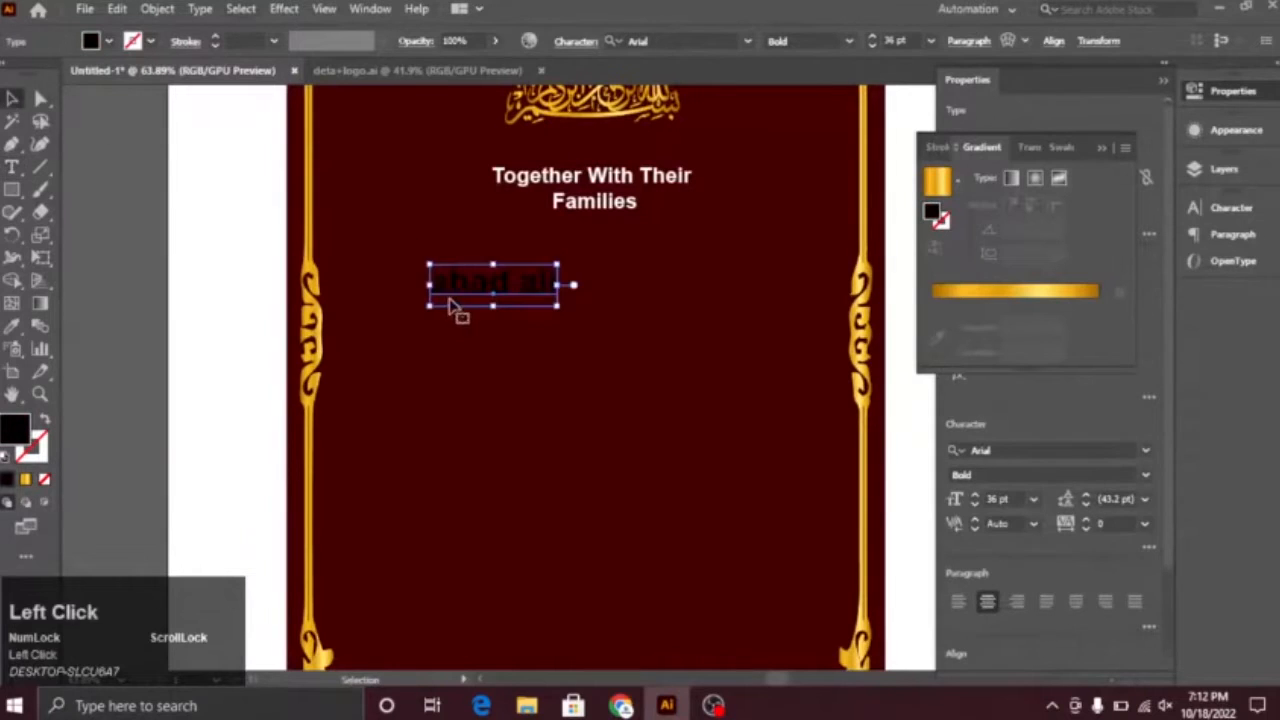
Step: Change the groom's name to title case and move it beneath the heading
click(200, 8)
mouse_move(300, 297)
click(490, 343)
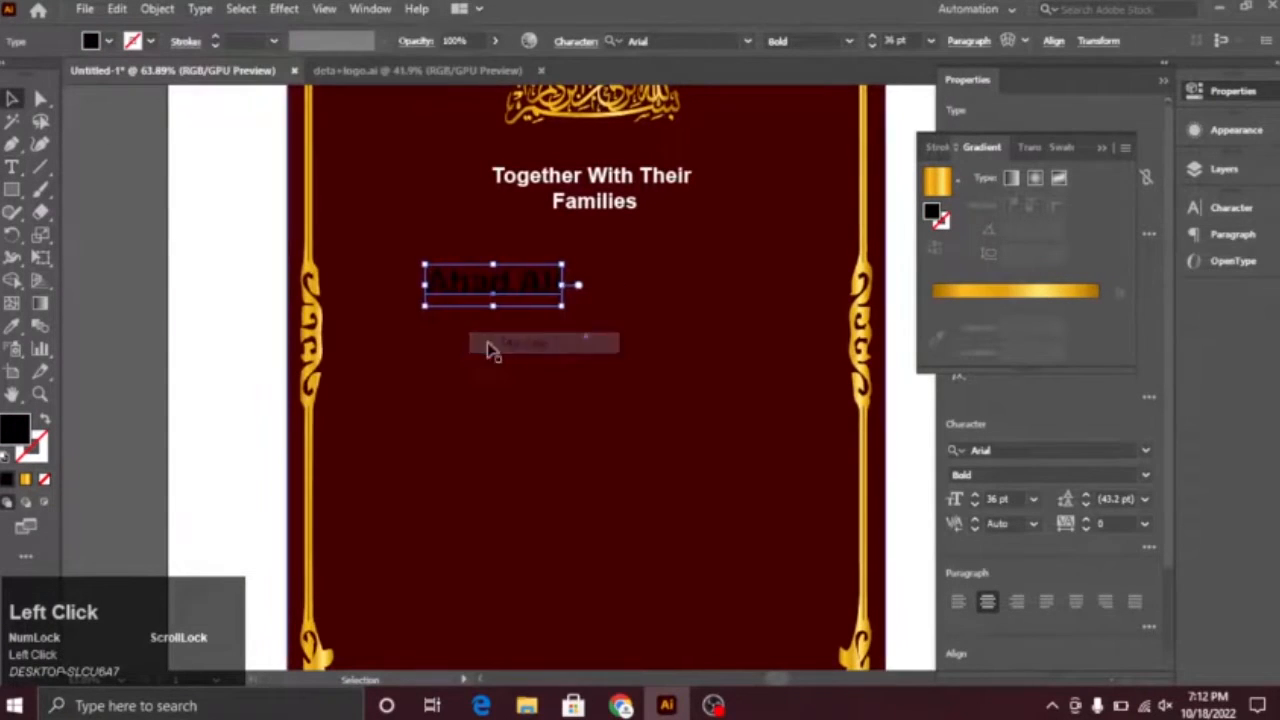
click(648, 411)
key(ctrl+space)
drag(655, 412, 672, 464)
Step: Show the rulers and place a vertical guide through the card's centre
key(ctrl+r)
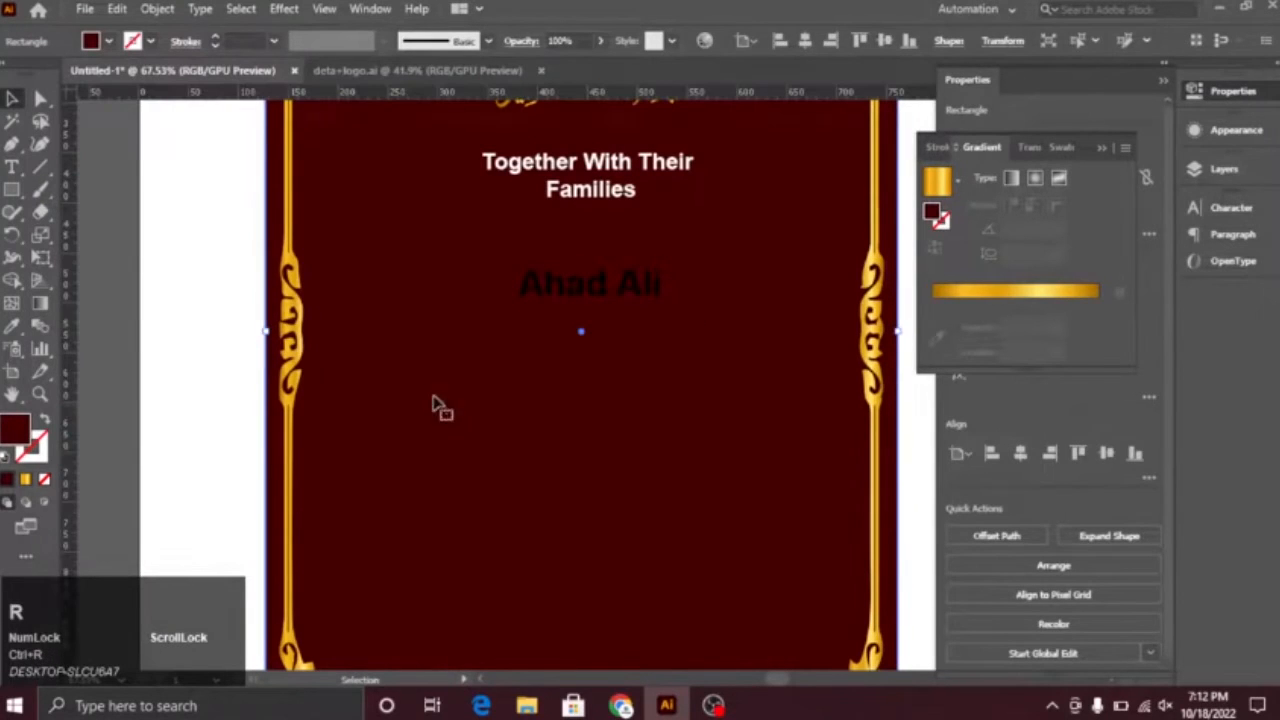
drag(585, 332, 581, 332)
key(ctrl+space)
drag(467, 317, 541, 386)
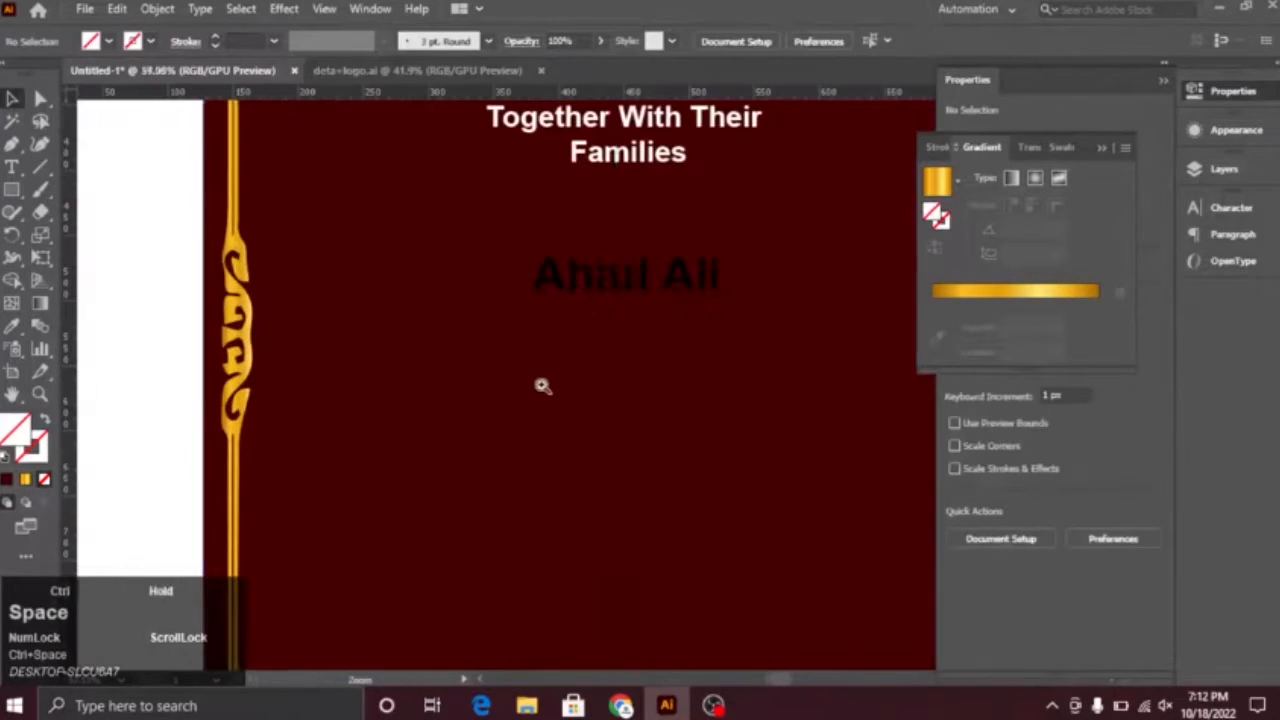
Step: Move the groom's name up closer to the heading and centre it on the vertical guide
drag(688, 280, 684, 254)
key(ctrl+space)
drag(783, 394, 556, 354)
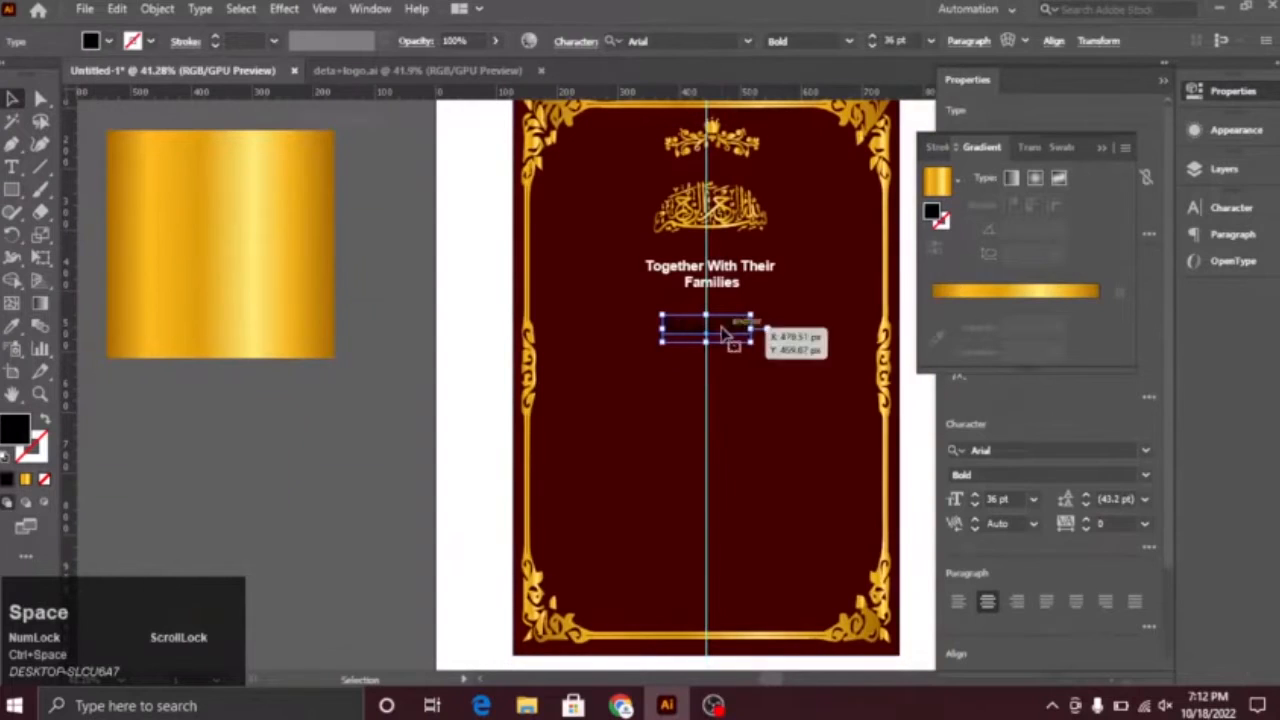
drag(720, 337, 721, 337)
click(752, 396)
key(ctrl+space)
drag(760, 404, 800, 415)
key(space)
drag(743, 422, 653, 472)
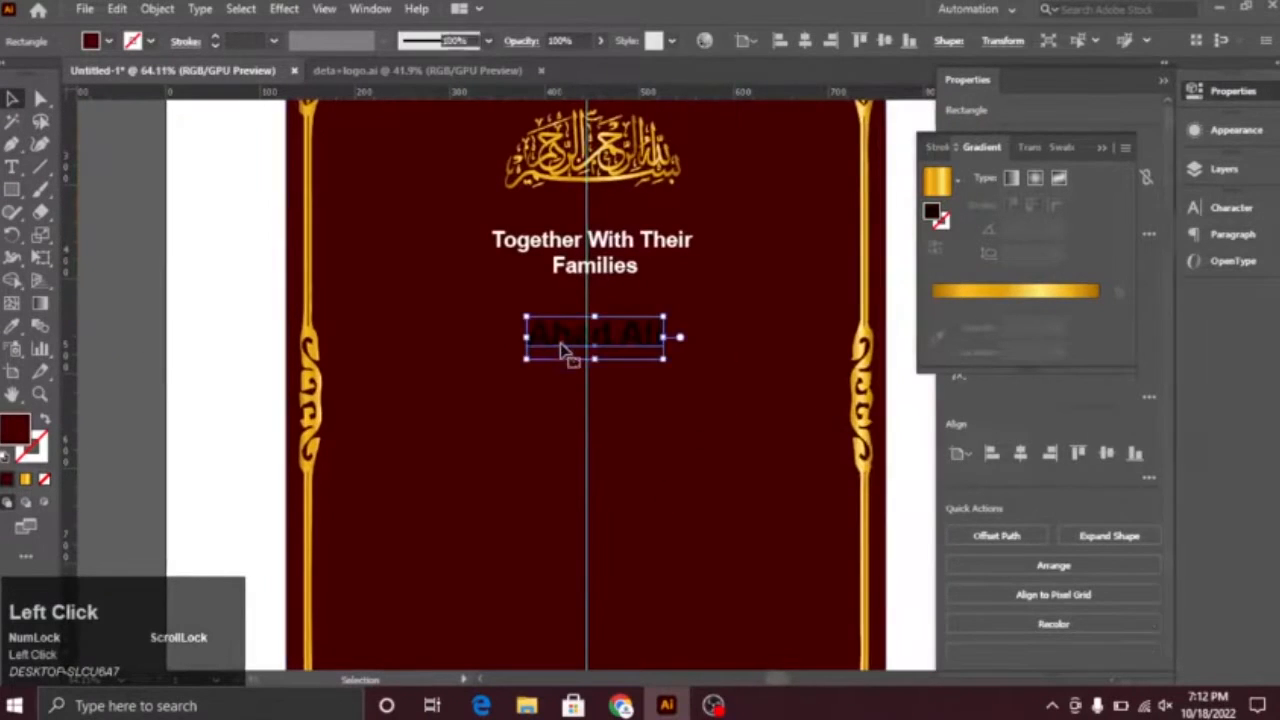
Step: Change the groom's name to white
click(110, 42)
click(42, 68)
click(149, 240)
click(149, 240)
key(space)
drag(329, 370, 343, 243)
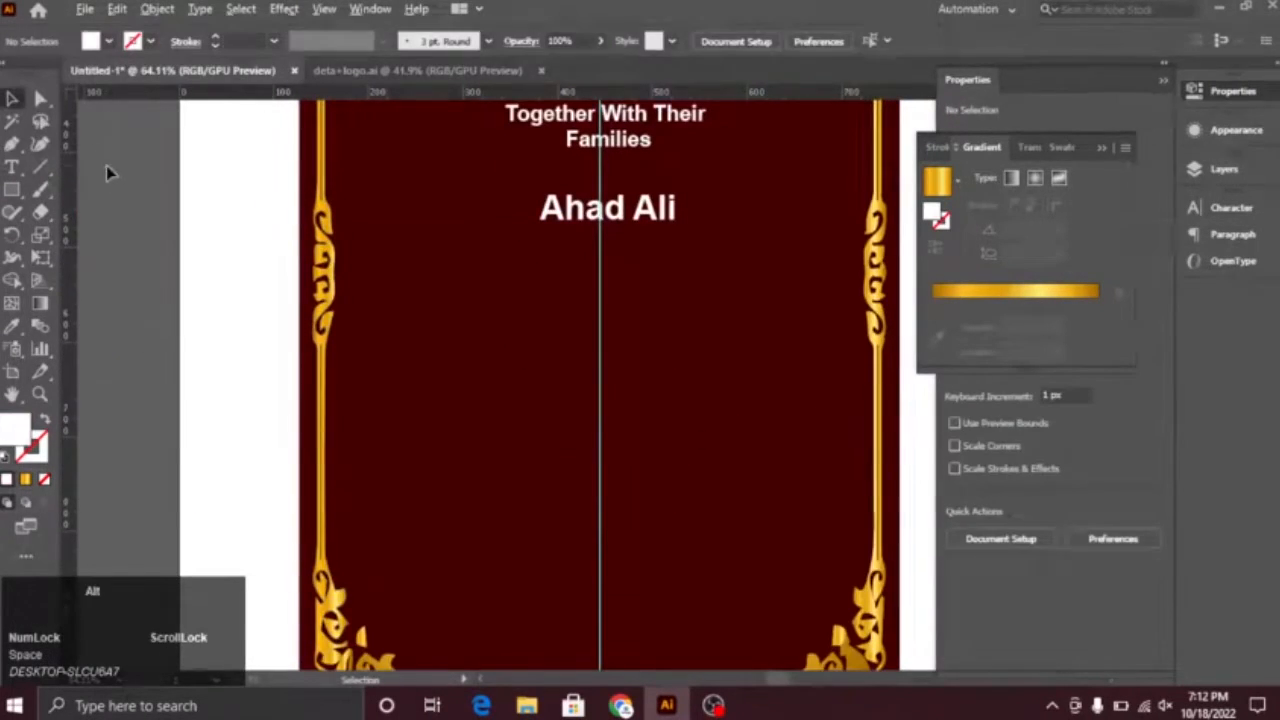
Step: Duplicate the groom's name directly below and change the copy's text to "And"
key(alt+Tab)
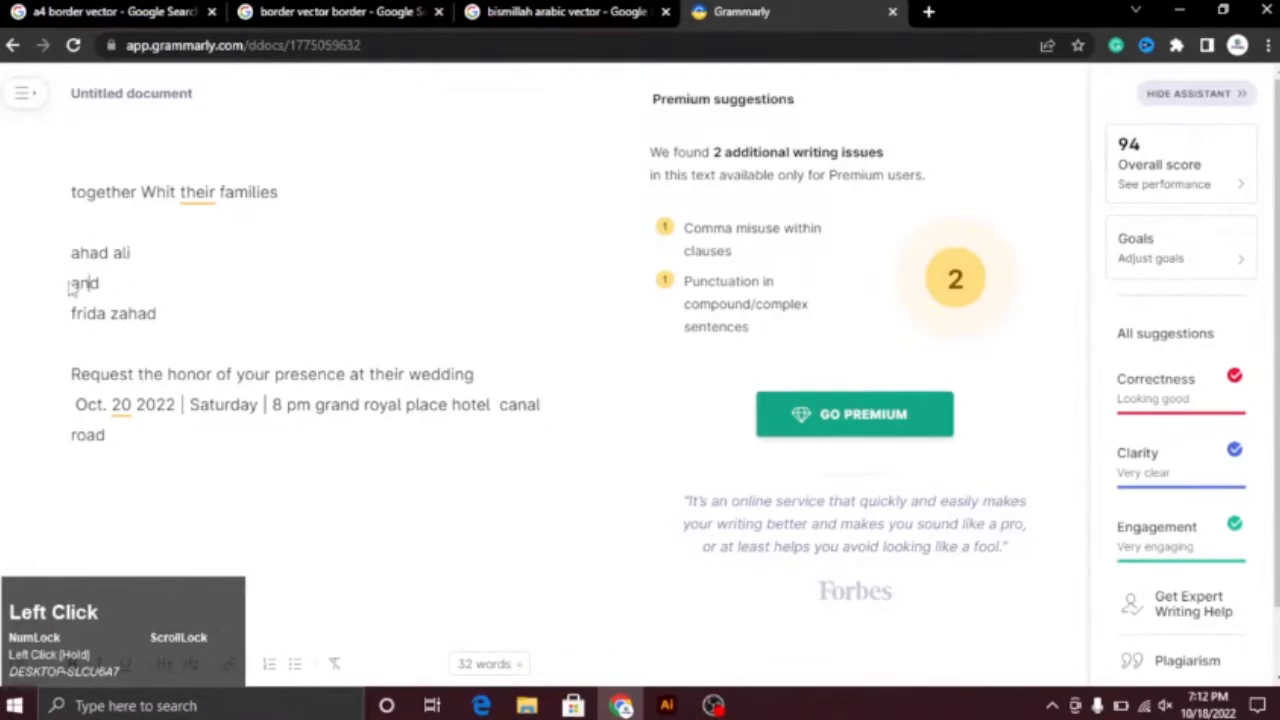
drag(632, 222, 620, 290)
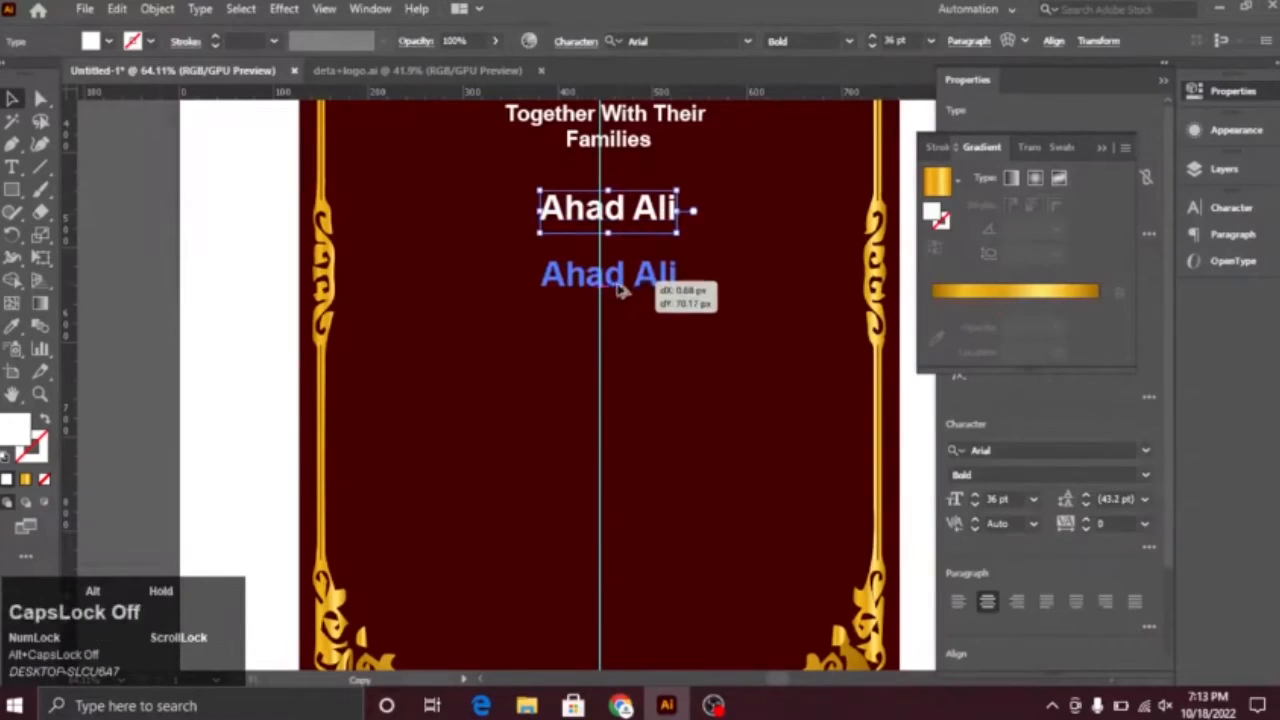
double_click(591, 275)
key(BackSpace)
text(A)
click(12, 98)
click(378, 307)
drag(378, 307, 280, 286)
Step: Add another text line below "And" and replace its text with the bride's name copied from the Grammarly document
drag(484, 194, 484, 314)
double_click(490, 316)
key(ctrl+a)
key(alt+Tab)
key(ctrl+c)
key(alt+Tab)
drag(73, 314, 155, 409)
key(ctrl+v)
Step: Change the bride's name to title case
click(12, 98)
click(449, 424)
click(200, 9)
mouse_move(300, 302)
click(577, 343)
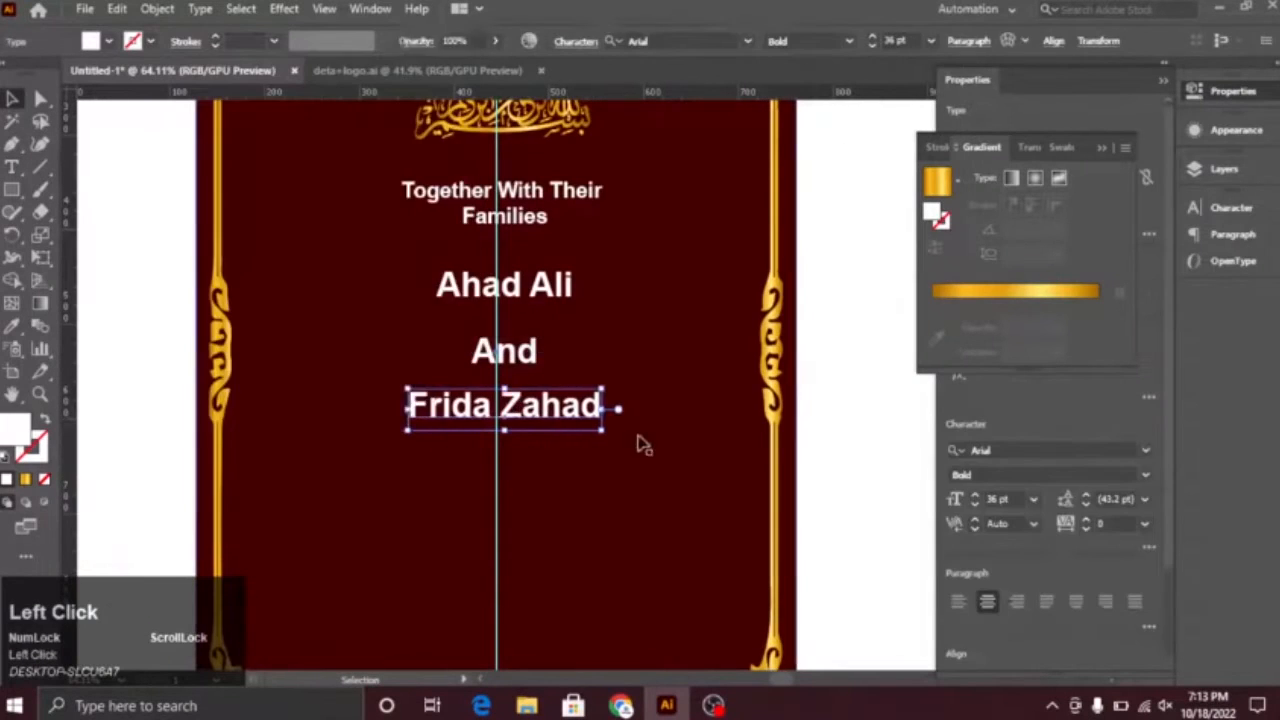
click(637, 449)
drag(568, 333, 560, 370)
drag(664, 266, 712, 416)
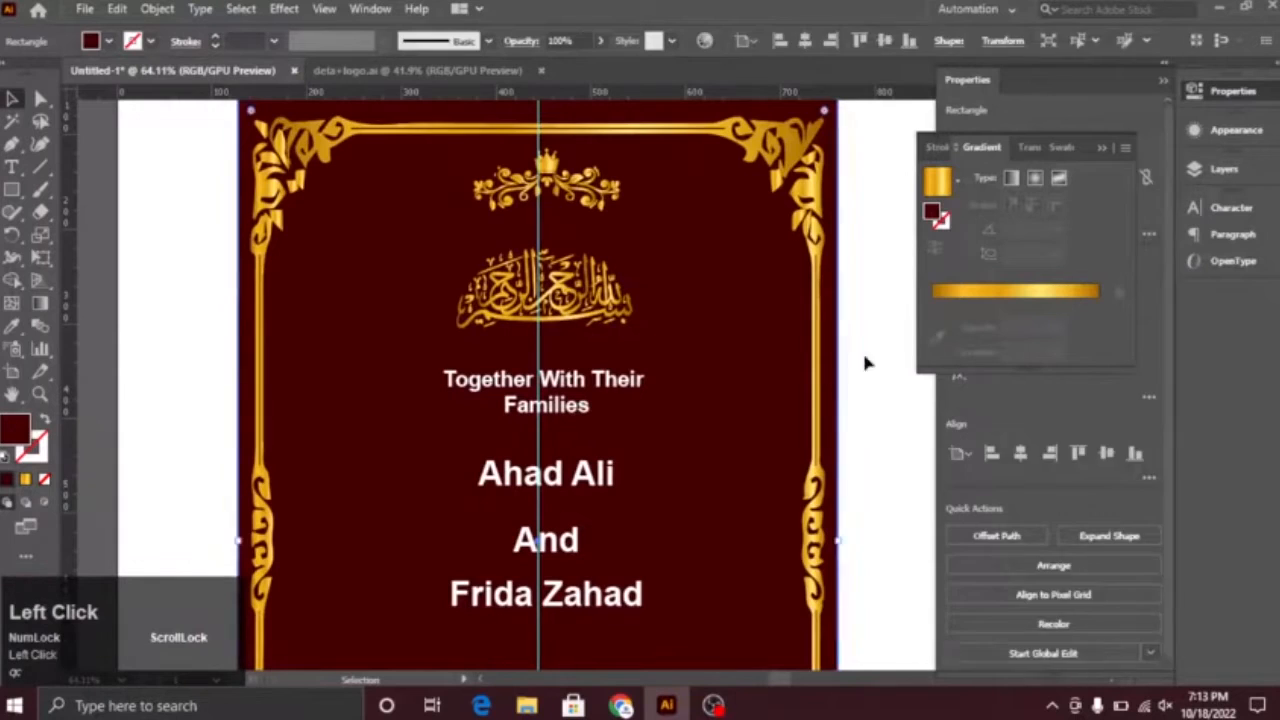
Step: Lock the dark red card background and group the selected artwork on the card
drag(846, 358, 798, 355)
key(ctrl+2)
drag(650, 260, 661, 395)
drag(617, 215, 596, 480)
right_click(596, 481)
key(ctrl+g)
Step: Lock the selected card artwork and delete an unneeded object from the layout
drag(714, 556, 758, 512)
scroll(758, 512, down, 3)
drag(656, 240, 680, 634)
key(ctrl+2)
drag(752, 435, 553, 365)
scroll(459, 612, up, 3)
click(456, 600)
key(Delete)
drag(512, 610, 560, 420)
drag(622, 383, 595, 330)
Step: Copy "Request the honor of your presence at their wedding" from the Grammarly document below the bride's name and break it into three lines
click(621, 706)
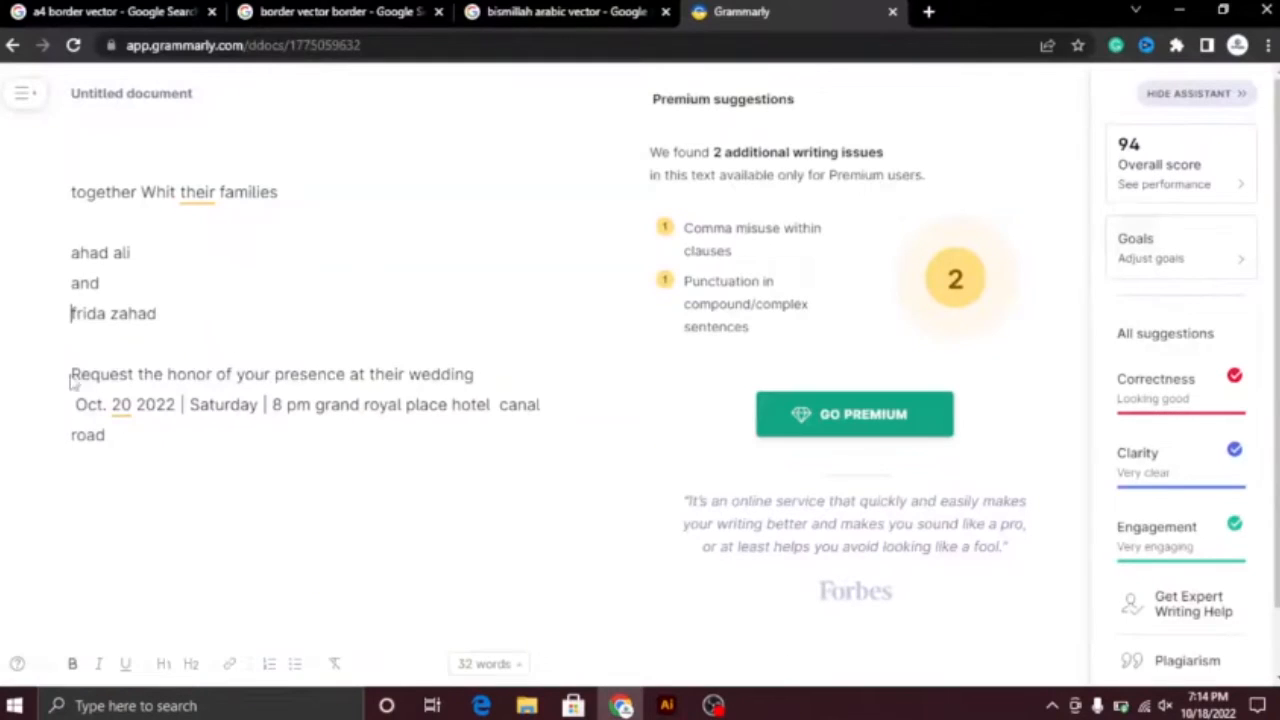
click(667, 706)
drag(547, 273, 547, 289)
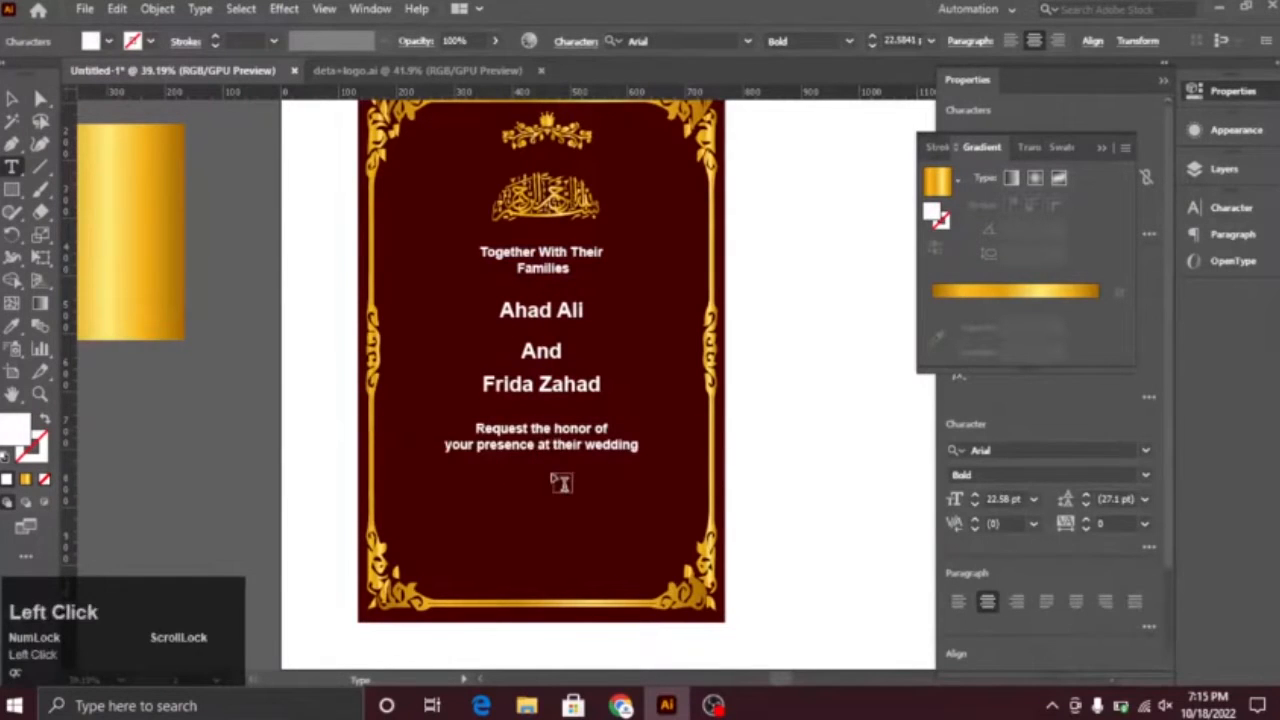
click(553, 445)
key(Return)
Step: Change the wedding request text below the bride's name to title case
click(12, 99)
ctrl+click(563, 431)
click(563, 431)
click(200, 9)
click(500, 342)
ctrl+alt+click(776, 495)
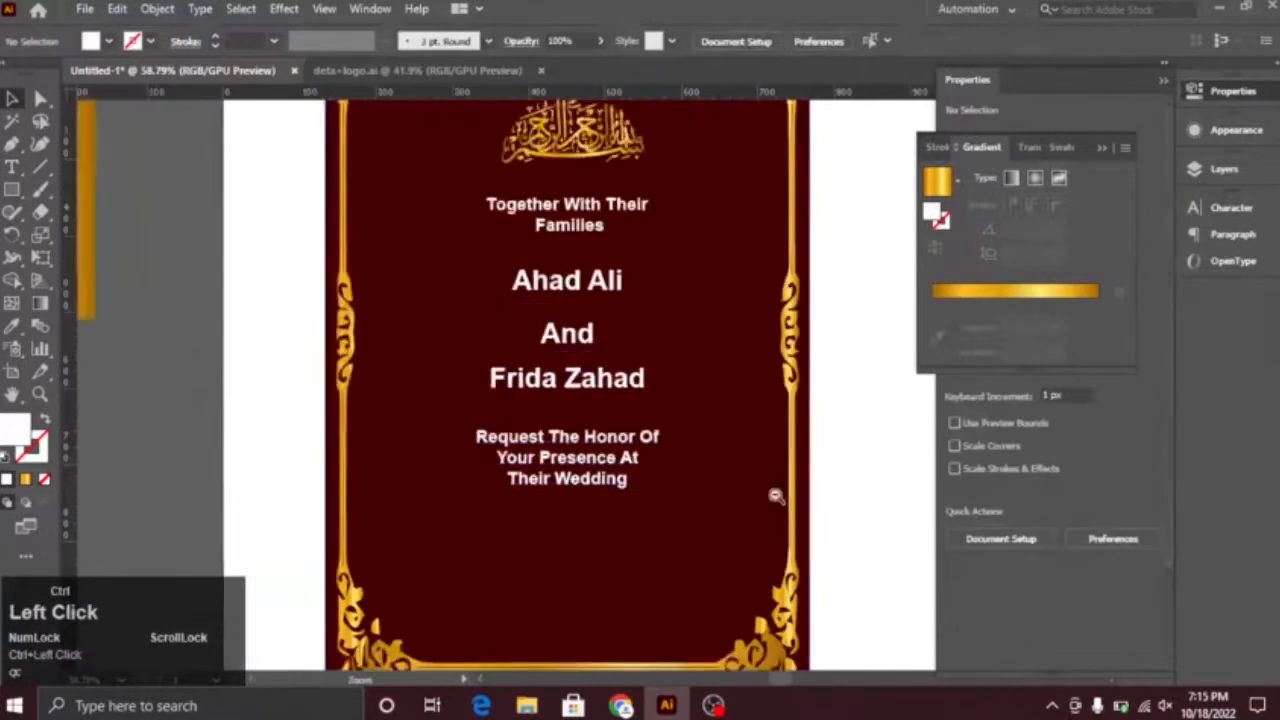
Step: Copy the date, time and venue text from the Grammarly document in Chrome and return to Illustrator
drag(600, 500, 639, 306)
click(621, 706)
drag(75, 405, 108, 438)
key(ctrl+c)
click(667, 706)
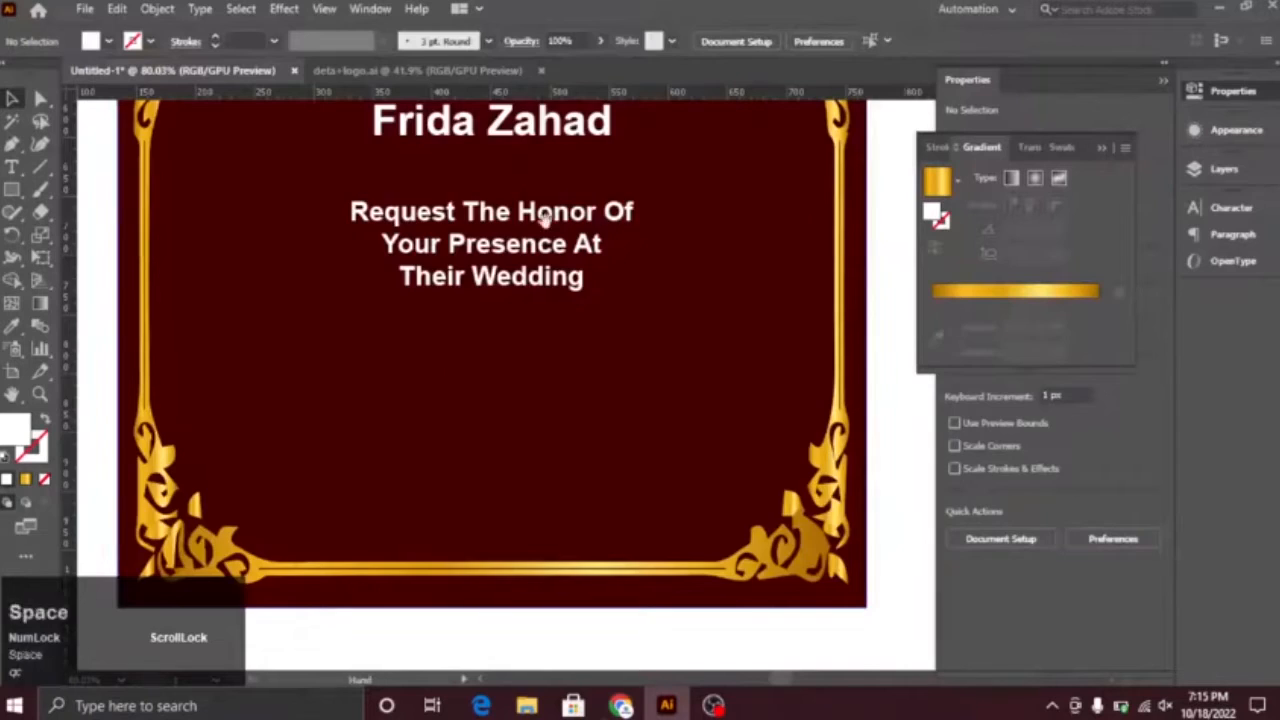
Step: Add another text line in the lower part of the card and replace its content with the copied date and venue text
drag(545, 218, 541, 477)
drag(505, 321, 505, 585)
click(12, 99)
drag(540, 525, 634, 515)
click(632, 324)
double_click(634, 489)
key(ctrl+a)
key(ctrl+v)
Step: Break the date and venue text into "Oct. 20 2022 | Saturday | 8 pm", "grand royal place hotel" and "canal road"
click(541, 457)
key(Return)
click(594, 487)
key(Return)
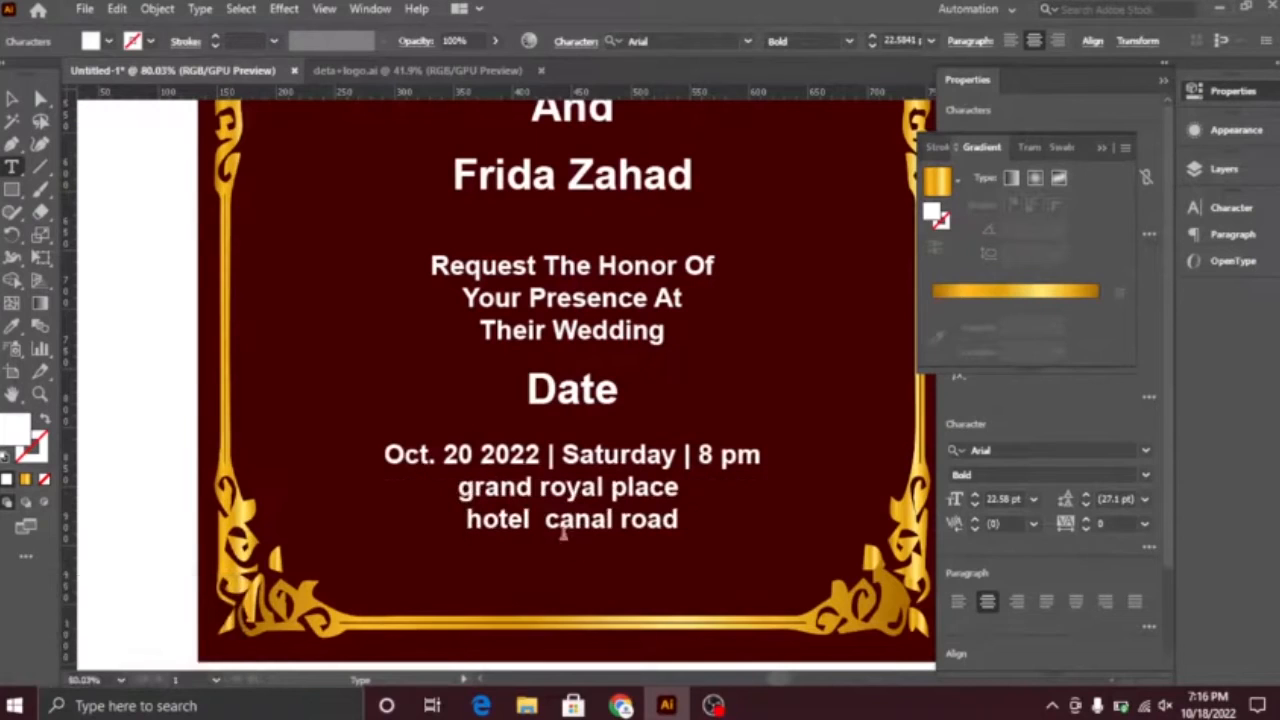
click(478, 515)
key(BackSpace)
click(658, 492)
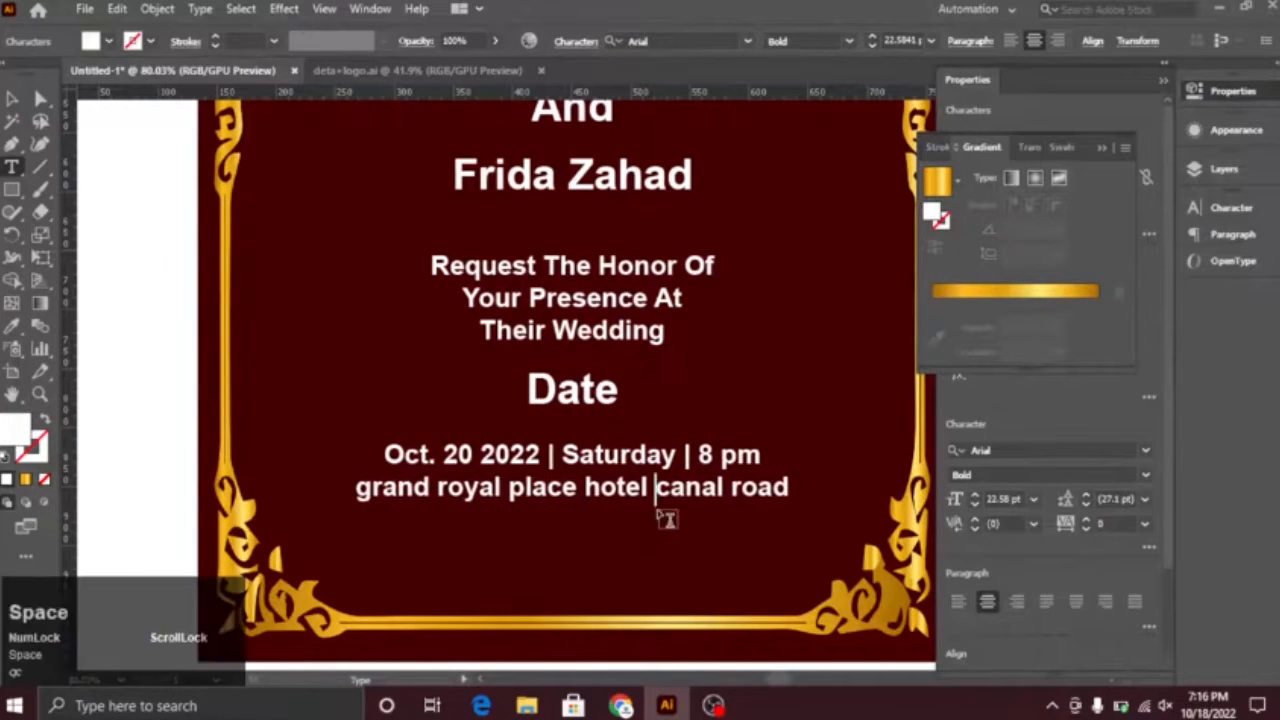
key(Return)
click(12, 99)
Step: Examine the arrangement of the invitation text across the whole card and near its lower border
click(126, 195)
drag(403, 357, 114, 289)
drag(491, 515, 537, 629)
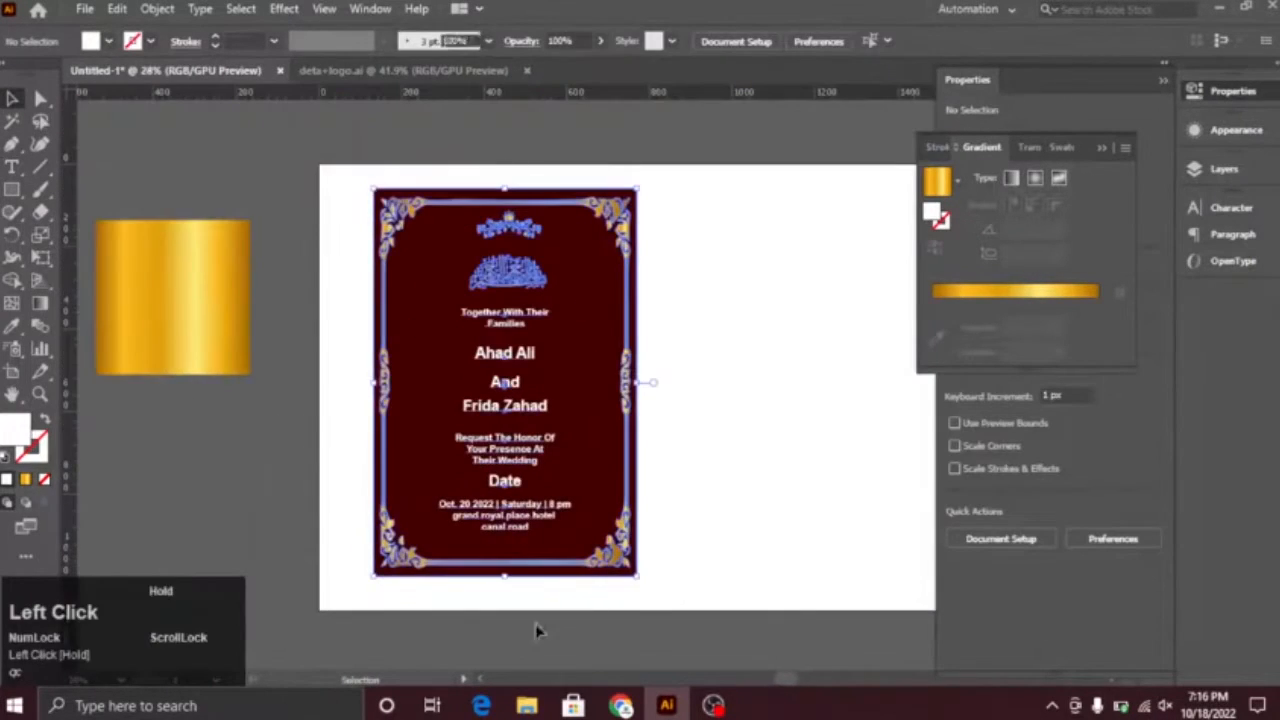
drag(451, 300, 596, 440)
drag(599, 495, 551, 360)
click(498, 279)
drag(800, 614, 800, 448)
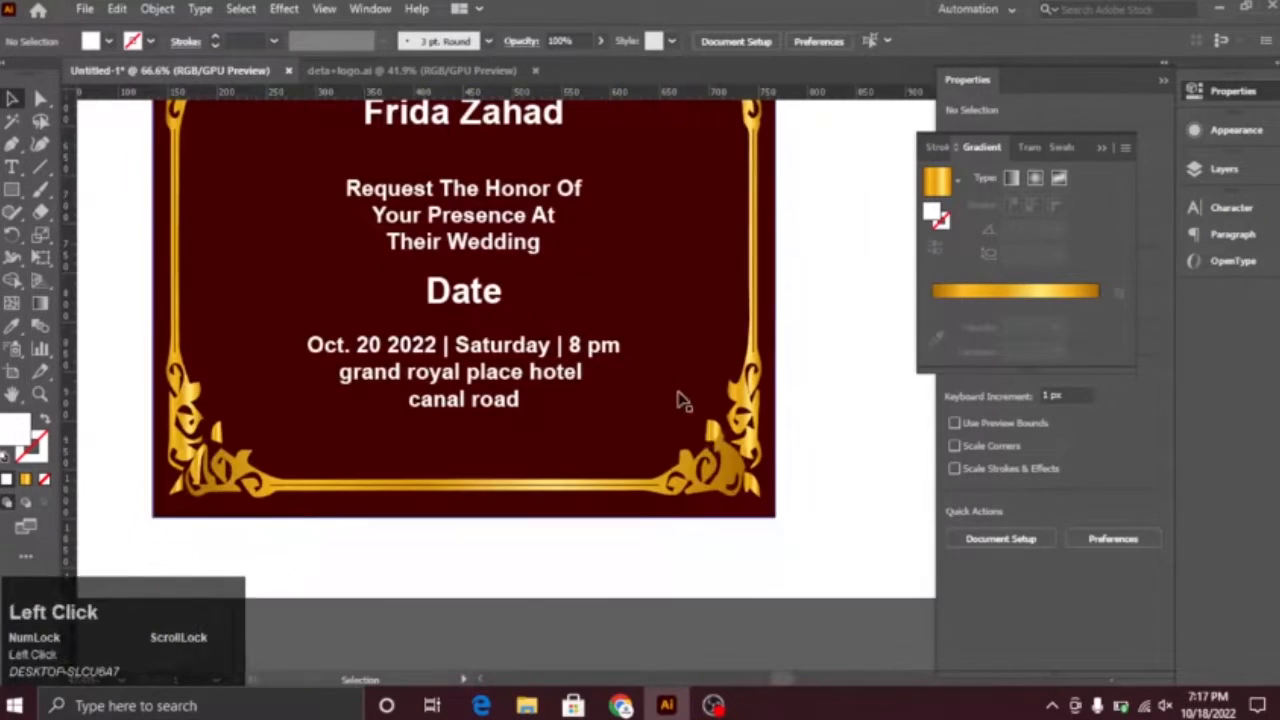
ctrl+alt+click(800, 448)
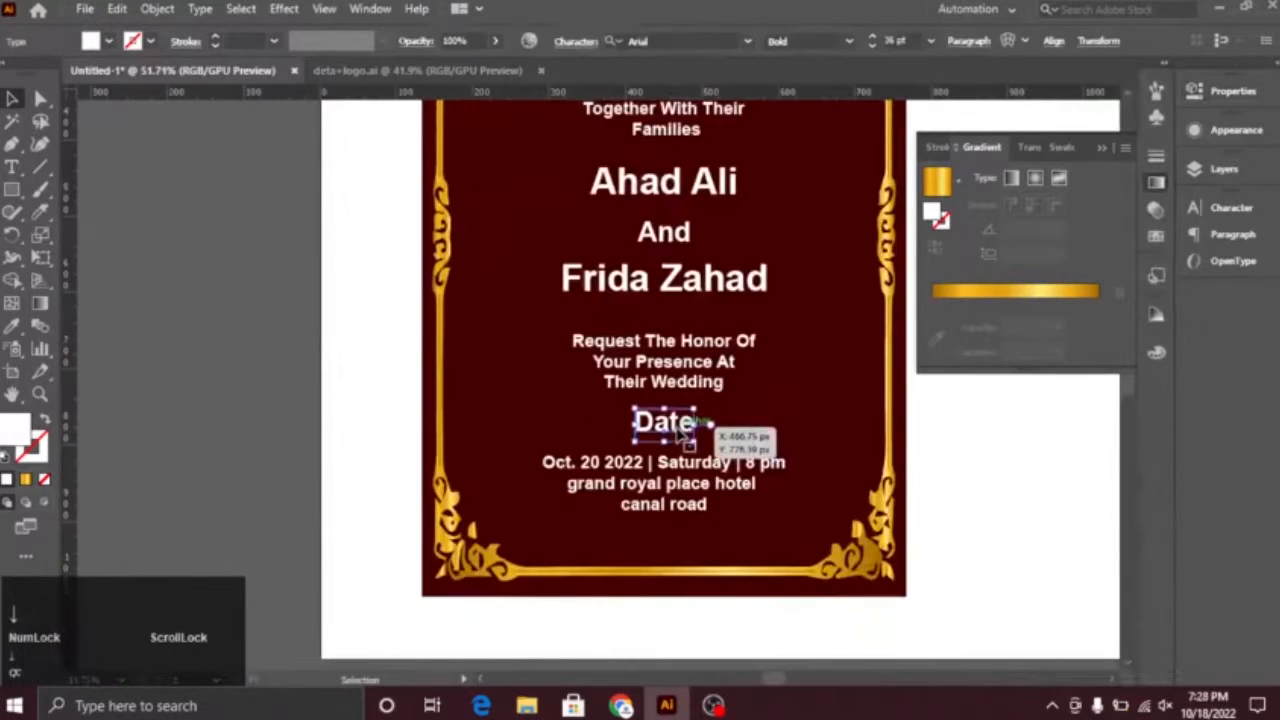
Step: Fill the groom's and bride's names with the gold gradient and run it vertically across the groom's name
drag(741, 437, 740, 541)
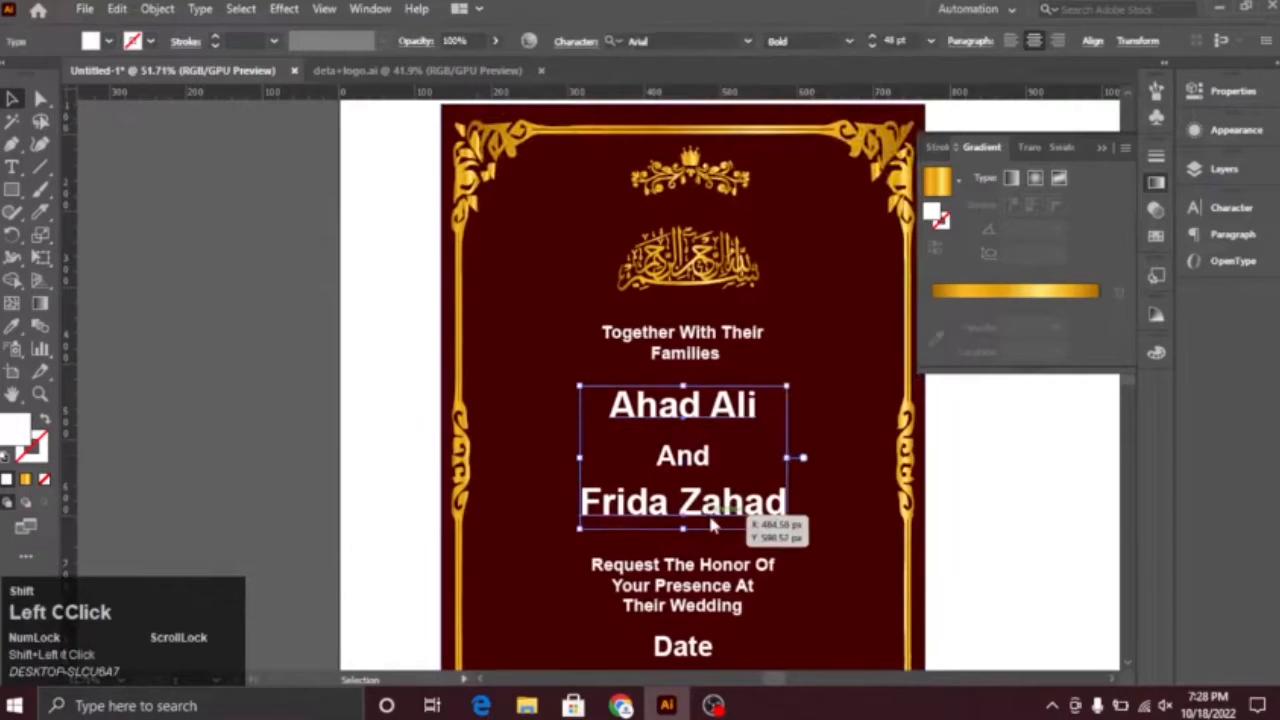
click(712, 522)
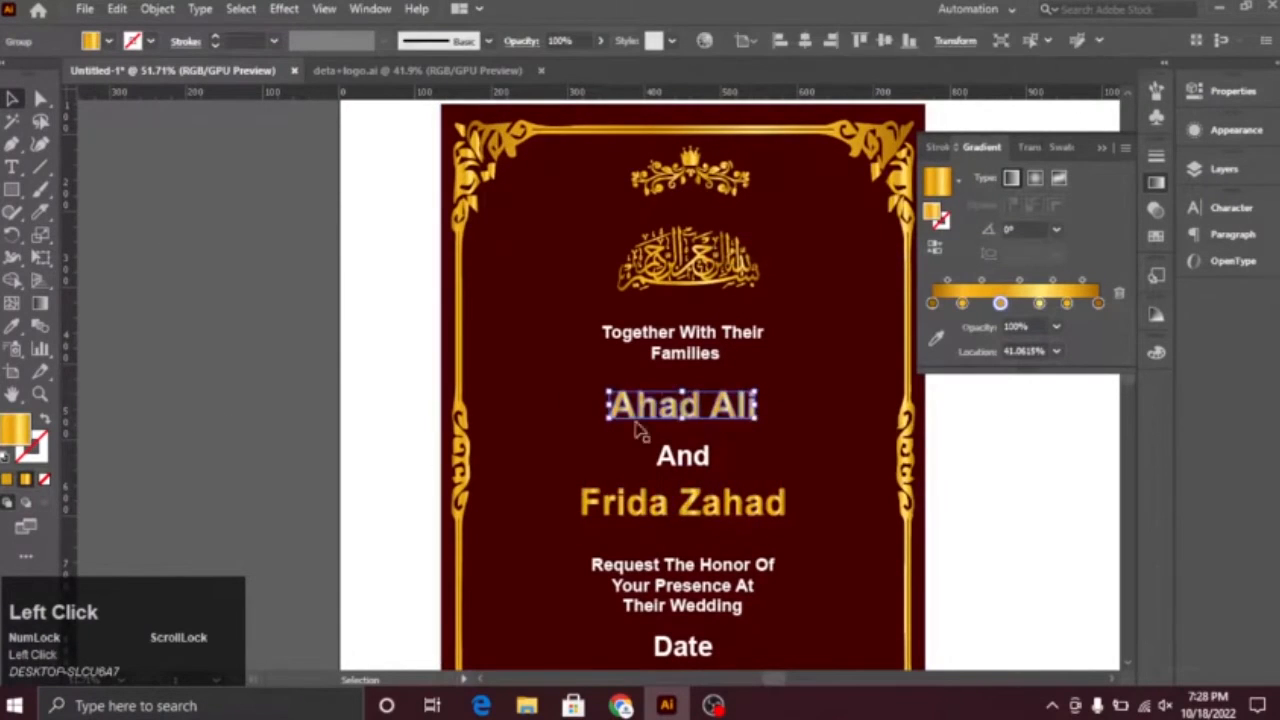
drag(691, 371, 798, 487)
key(g)
drag(683, 422, 683, 496)
drag(698, 611, 685, 250)
Step: Run the gold gradient vertically across the bride's name
key(v)
drag(714, 476, 725, 441)
click(693, 315)
click(686, 301)
key(g)
drag(699, 242, 699, 357)
key(v)
Step: Convert the "Date" heading to outlines and fill it with the gold gradient
click(562, 399)
drag(562, 399, 403, 343)
drag(611, 517, 537, 382)
click(563, 412)
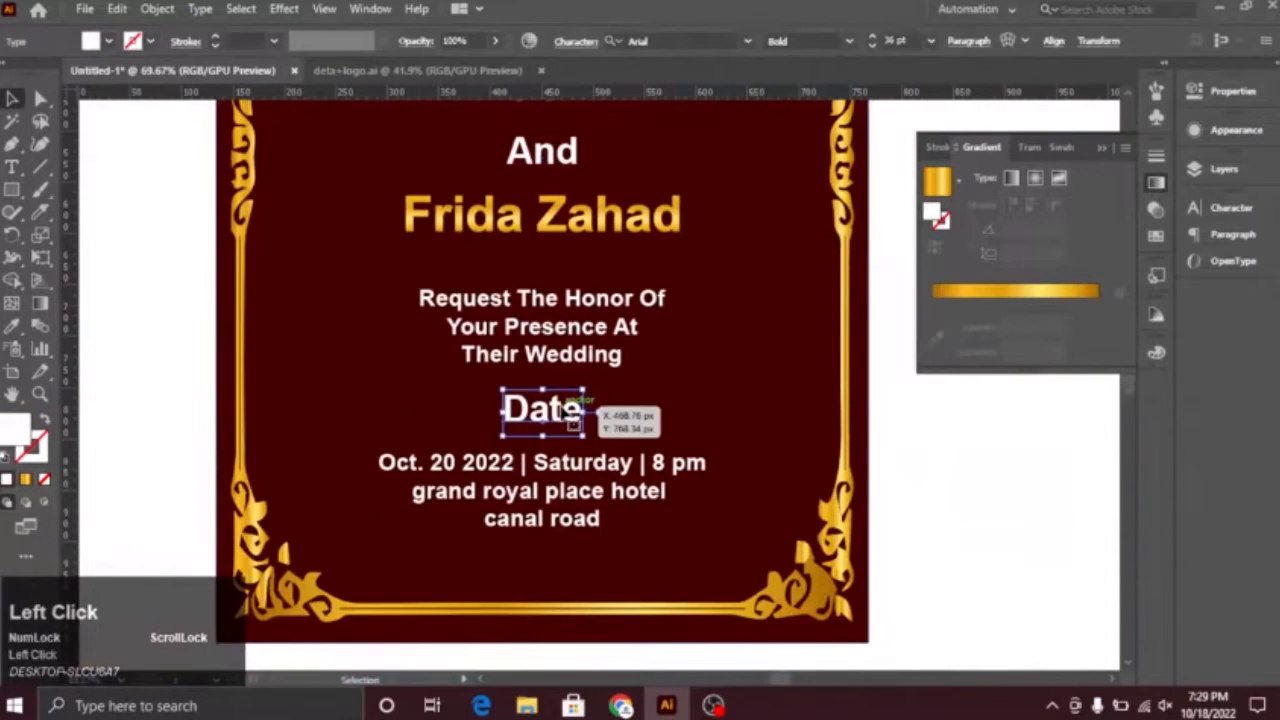
right_click(532, 411)
click(580, 423)
click(26, 479)
drag(468, 405, 897, 491)
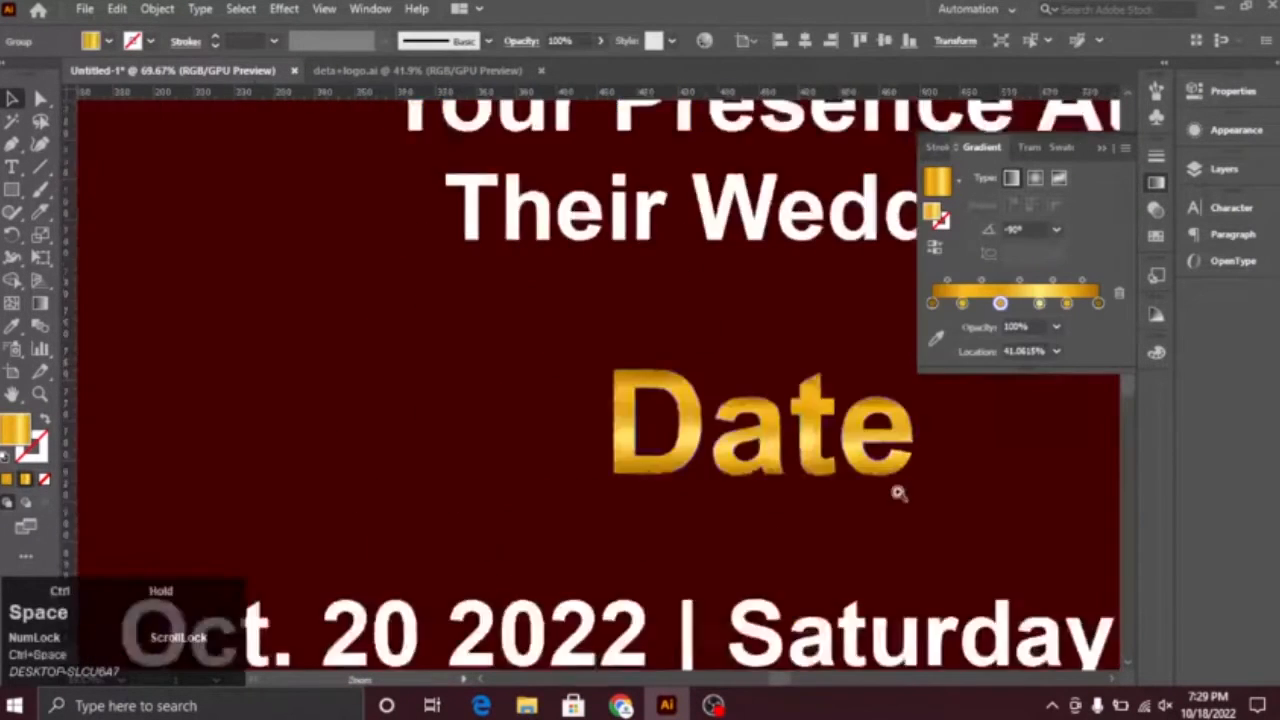
Step: Run the gold gradient vertically across the "Date" heading and give it a white outline
drag(895, 430, 563, 375)
key(g)
drag(584, 280, 588, 457)
click(12, 99)
click(151, 41)
click(31, 76)
click(260, 240)
Step: Give the groom's and bride's names a 1 pt white outline
mouse_move(650, 375)
mouse_down()
mouse_move(237, 306)
mouse_move(107, 491)
mouse_up()
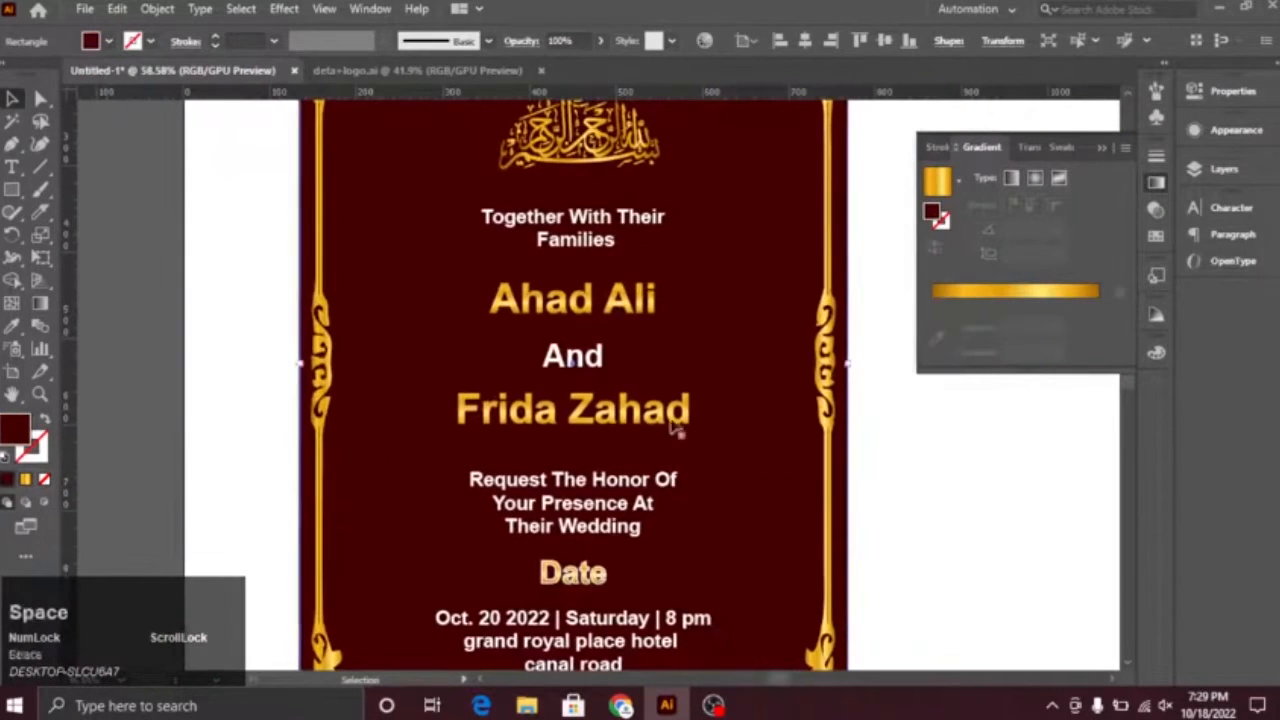
click(674, 424)
shift+click(634, 292)
click(636, 296)
click(151, 41)
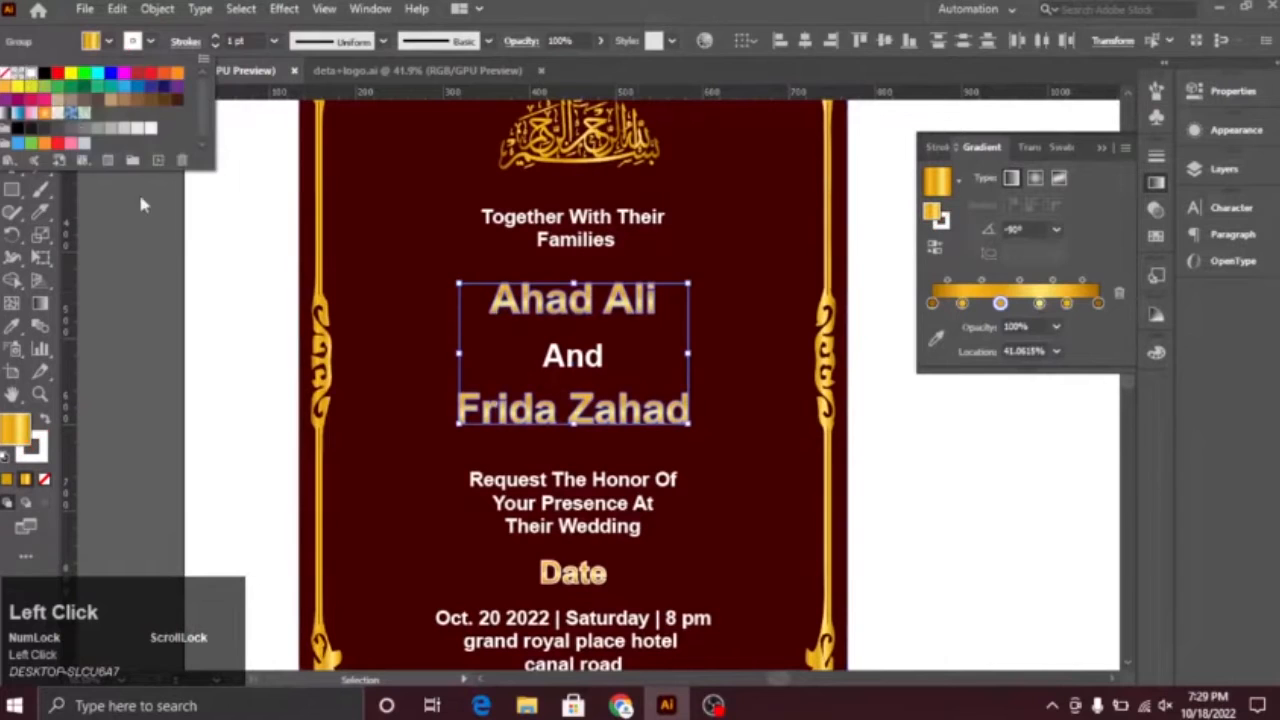
click(170, 243)
Step: Pull a tapered line divider with a small central flourish out of the black ornament collection
drag(782, 443, 756, 441)
drag(703, 291, 697, 166)
drag(633, 408, 483, 506)
drag(284, 163, 365, 283)
drag(378, 390, 347, 388)
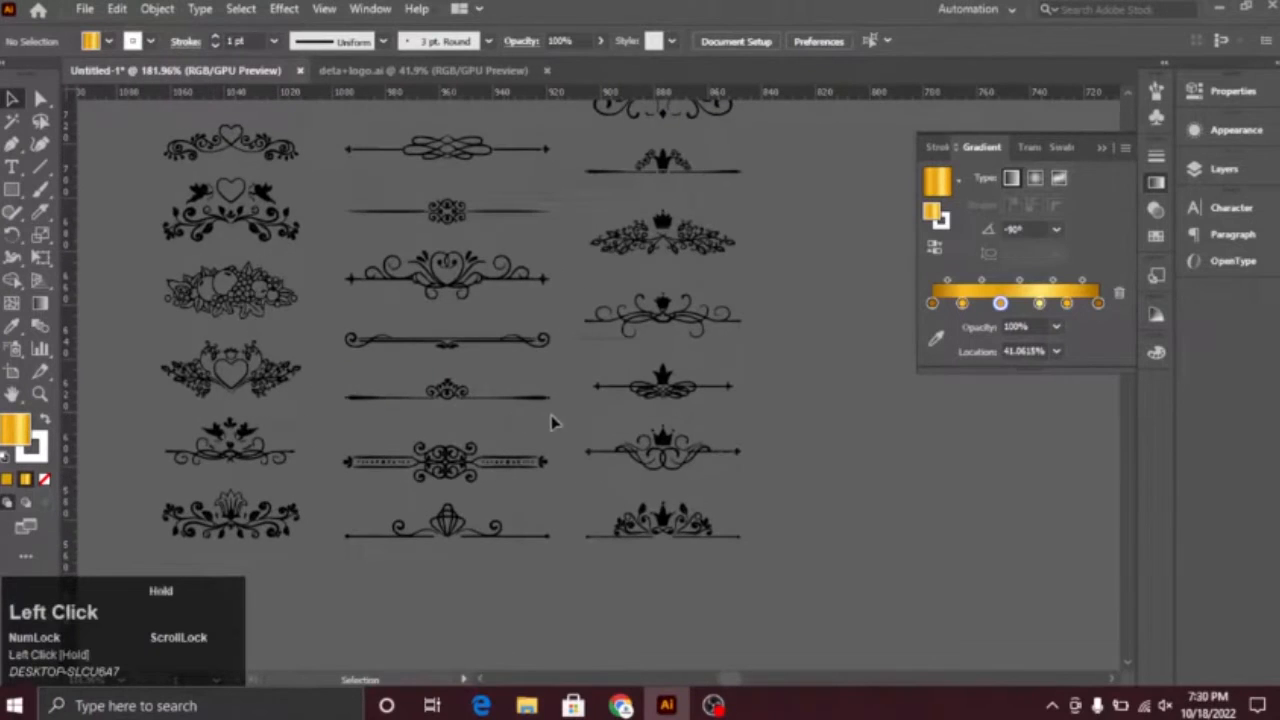
drag(551, 422, 557, 426)
drag(720, 467, 480, 394)
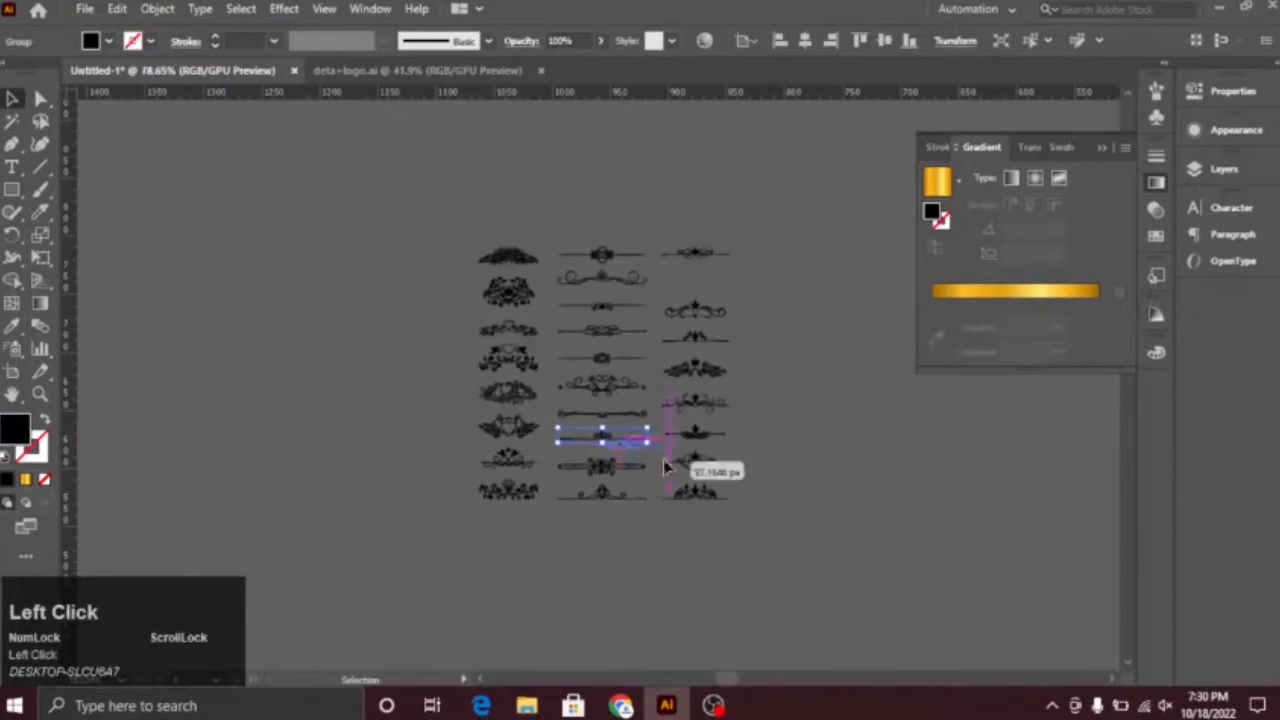
Step: Try to place the divider ornament on the card below the venue text
drag(1033, 580, 483, 358)
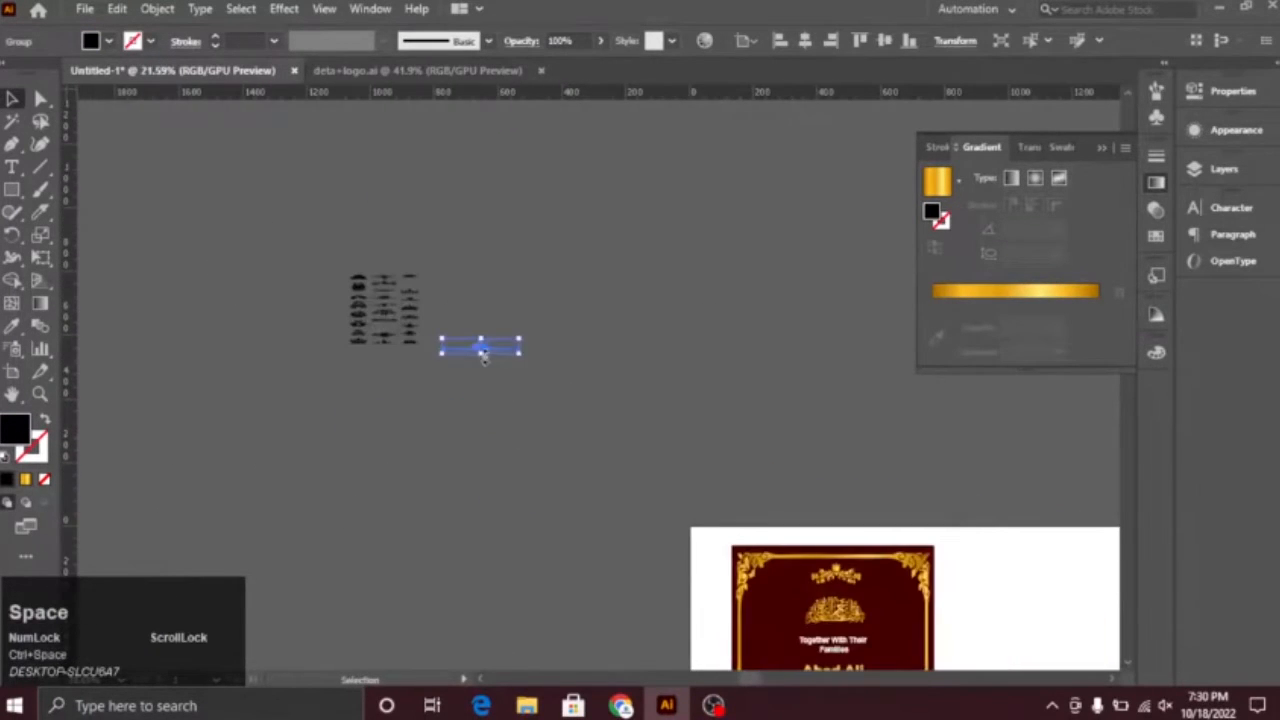
key(space)
drag(735, 605, 390, 235)
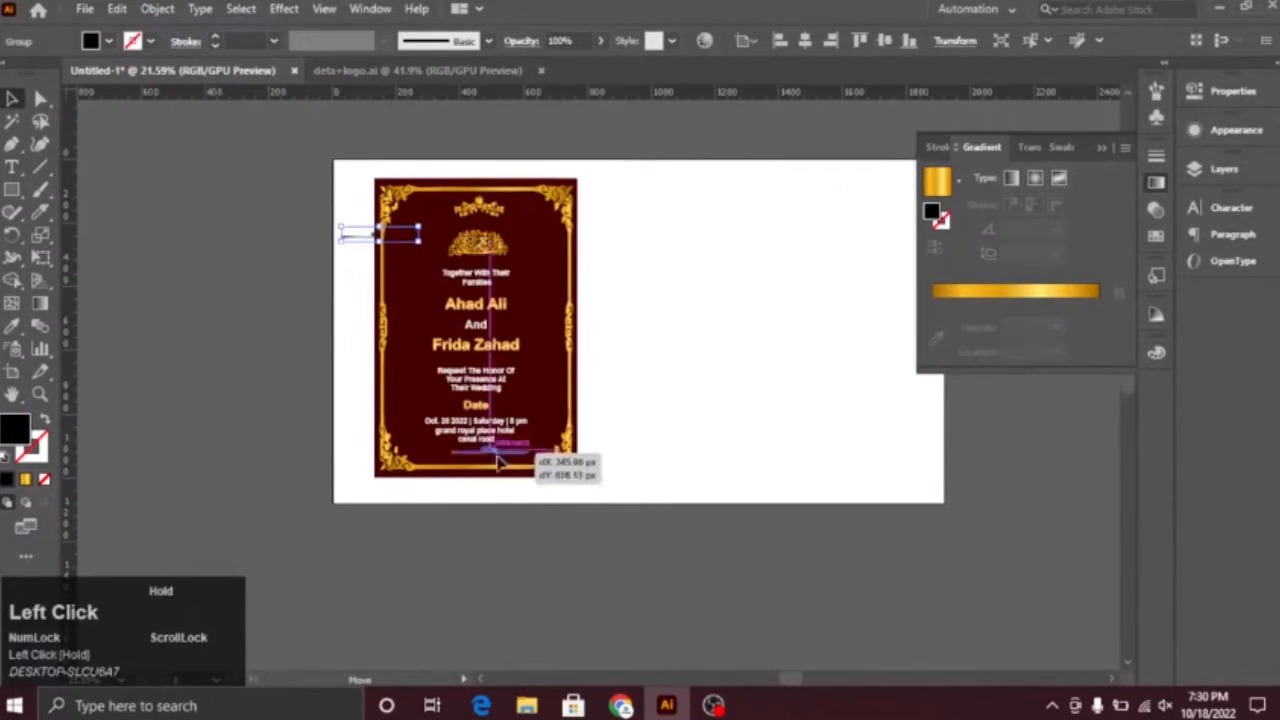
click(621, 400)
key(ctrl+space)
drag(393, 386, 588, 440)
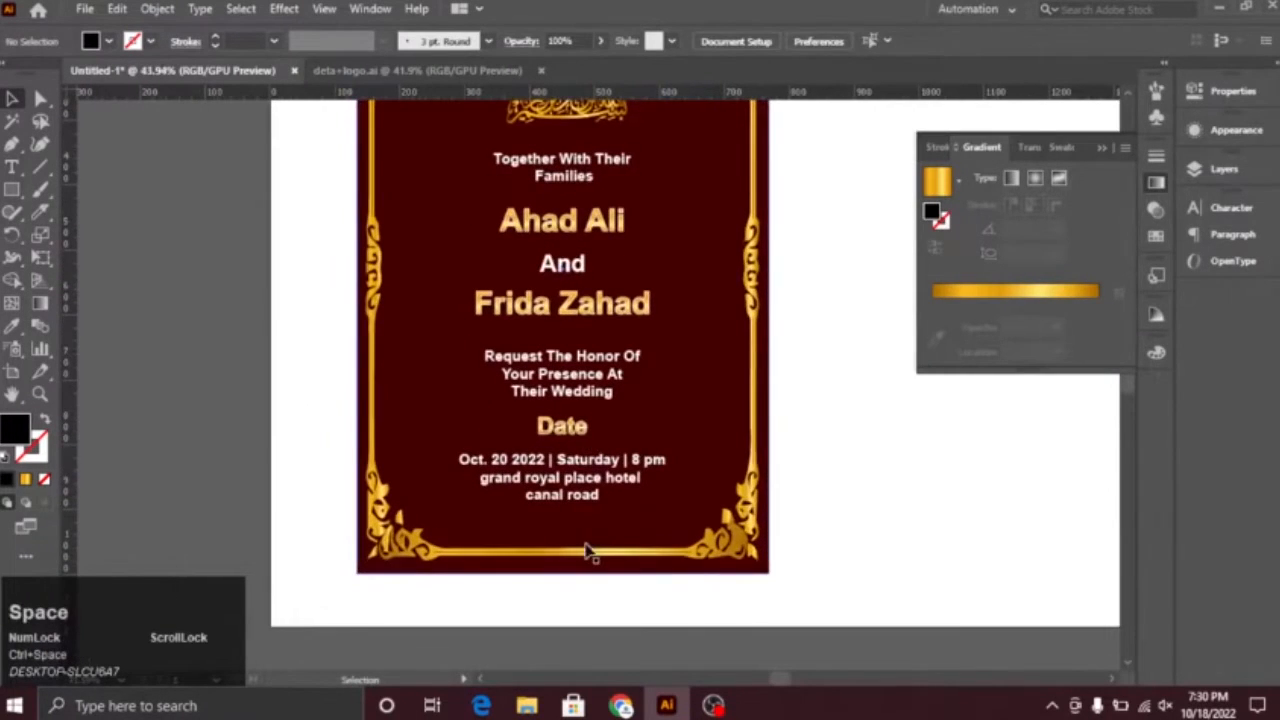
Step: Move the divider ornament onto the card, centre it between the venue text and lower border, and scale it down
key(ctrl+space)
drag(701, 549, 370, 410)
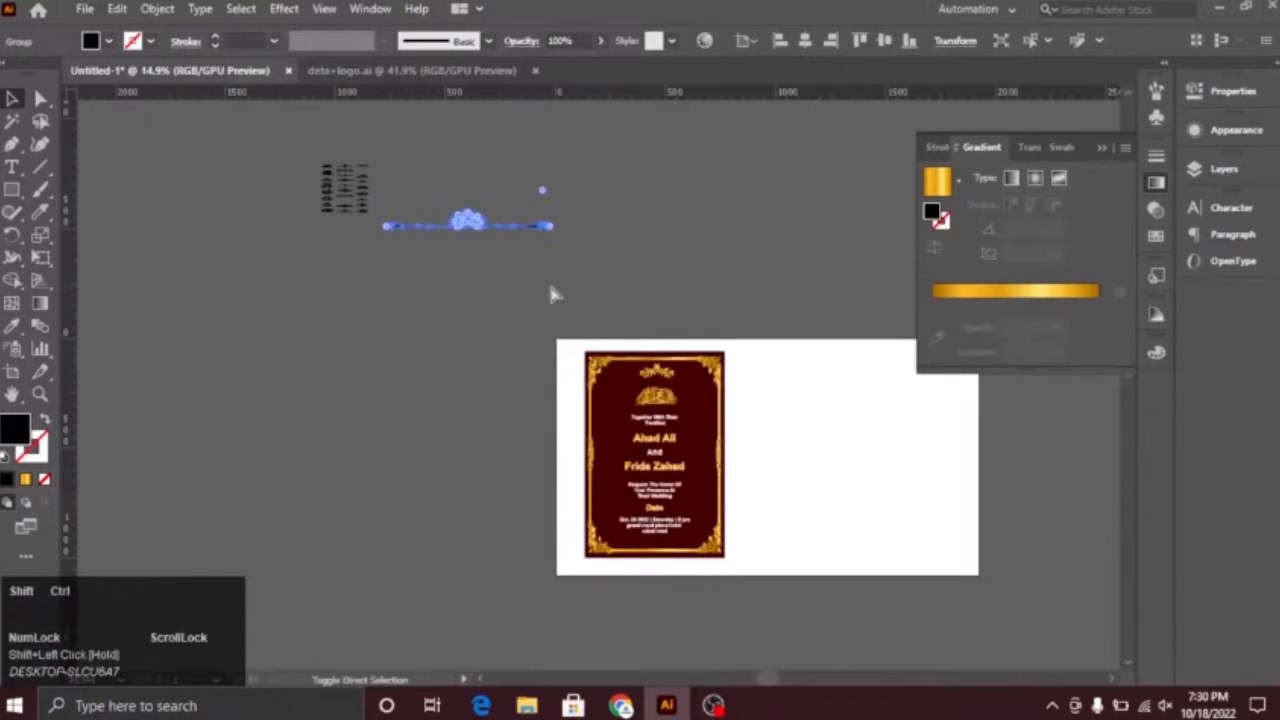
drag(470, 220, 722, 472)
drag(635, 507, 954, 593)
drag(954, 593, 522, 318)
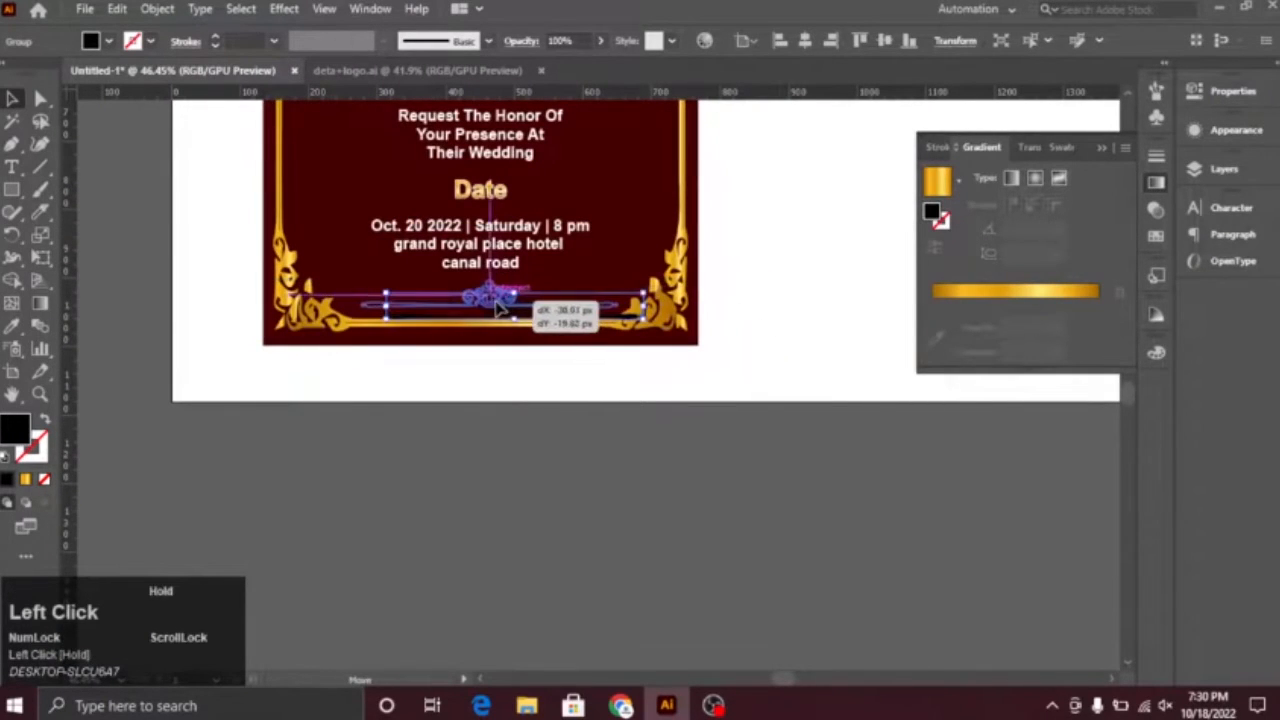
drag(497, 303, 610, 280)
drag(717, 306, 674, 290)
Step: Fill the divider ornament below the venue text with white
click(526, 300)
click(108, 41)
click(30, 72)
click(157, 250)
click(157, 254)
Step: Fill the divider ornament with the gold gradient and run it vertically across the shape
drag(622, 329, 1040, 491)
drag(280, 175, 660, 461)
click(561, 480)
click(27, 480)
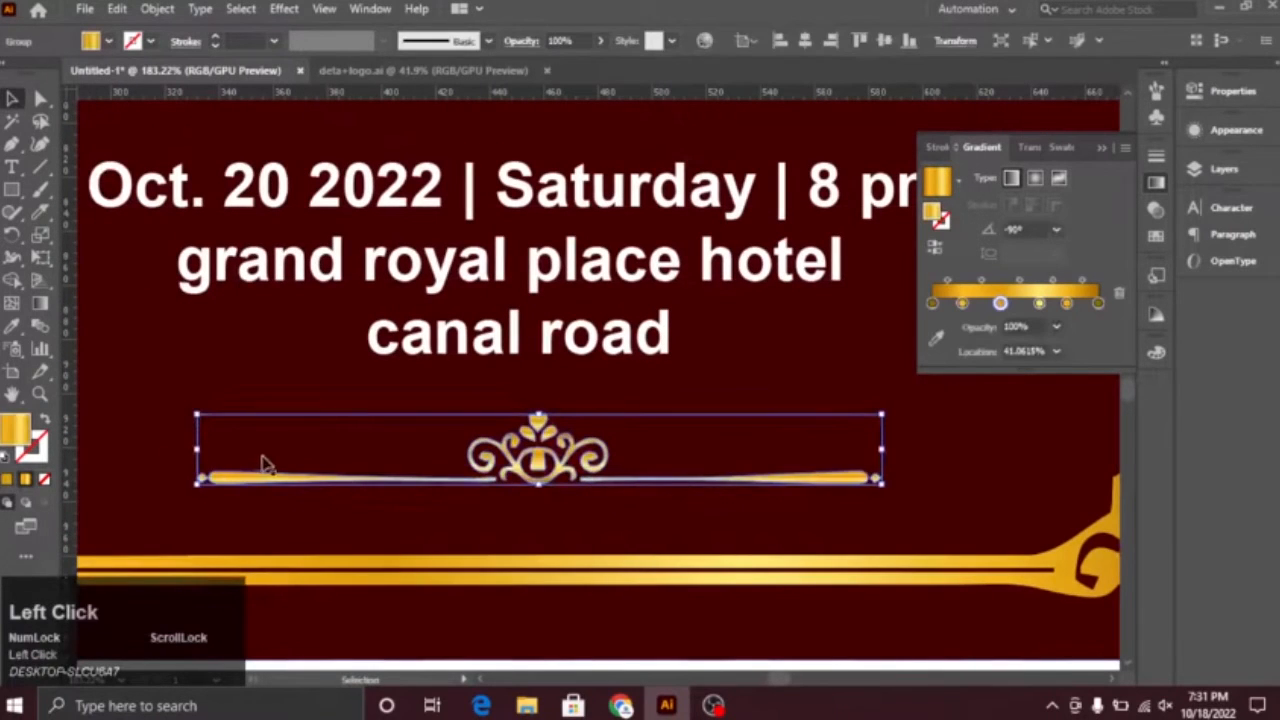
key(g)
drag(540, 380, 540, 488)
click(12, 99)
click(660, 400)
drag(726, 436, 412, 312)
drag(686, 169, 620, 666)
drag(665, 527, 524, 548)
drag(592, 553, 522, 347)
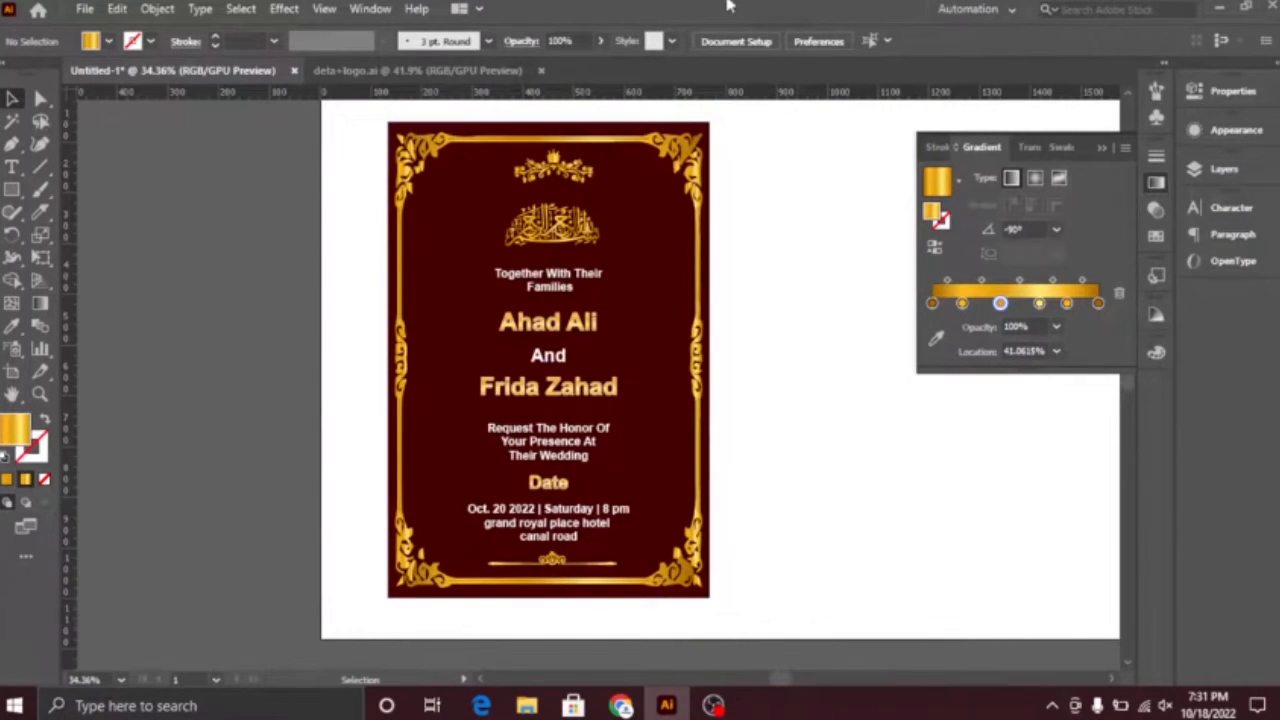
drag(800, 512, 848, 520)
Step: Switch to Chrome and search Google for "border vector border"
click(621, 706)
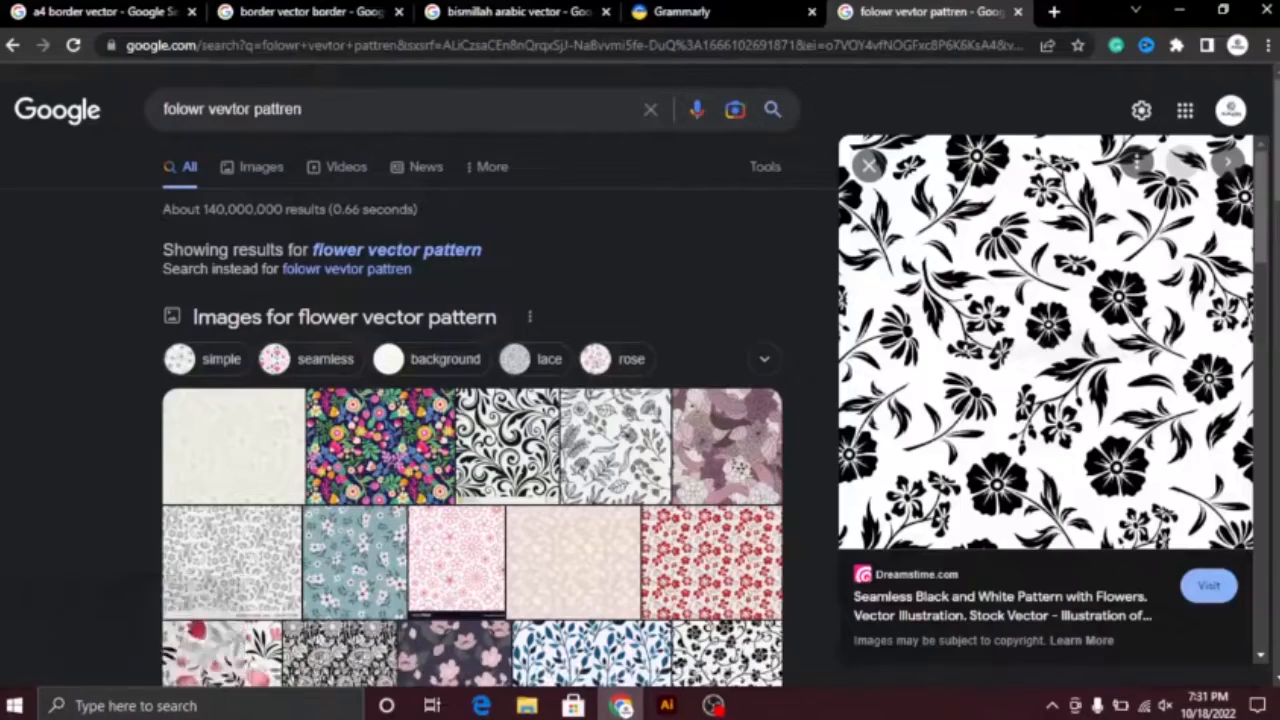
drag(330, 109, 88, 122)
text(bord)
click(237, 148)
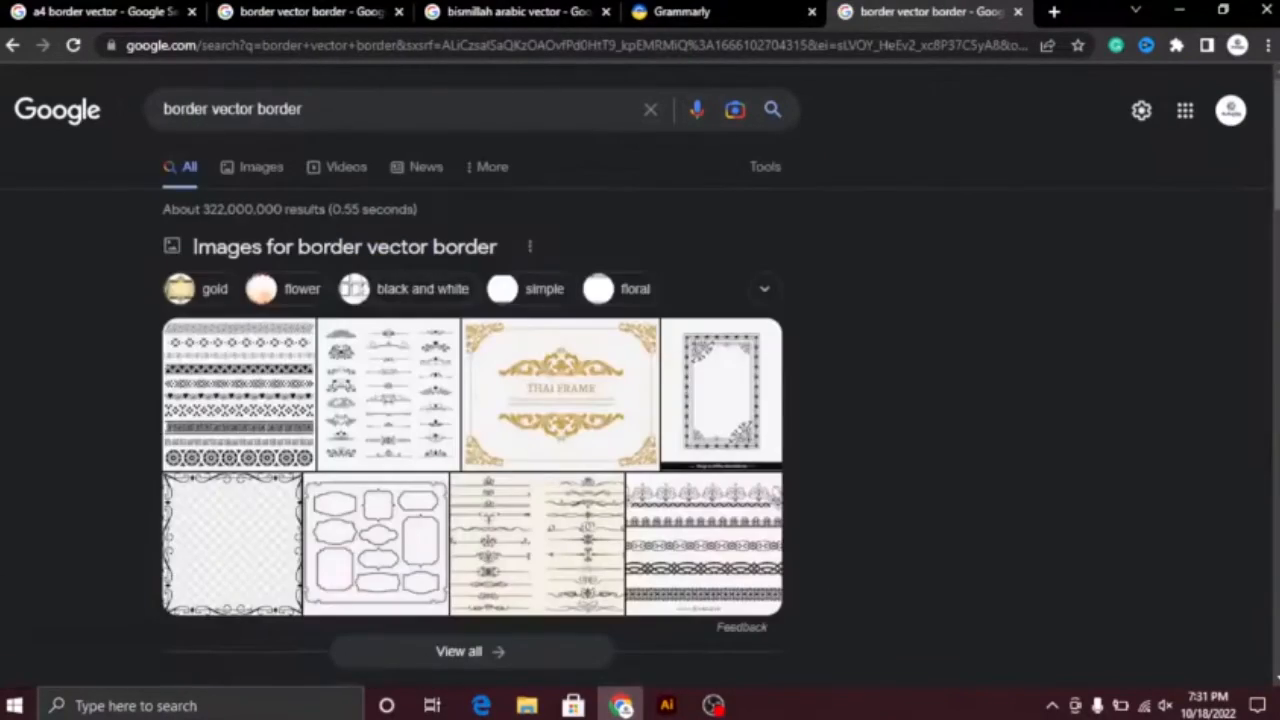
Step: Look through the image results and open a picture of black scroll corner ornaments
click(253, 167)
click(832, 226)
drag(1275, 218, 1247, 685)
click(157, 366)
drag(1267, 213, 1256, 434)
click(808, 486)
Step: Copy the corner ornament image and paste it into the Illustrator document beside the card
right_click(1062, 270)
click(1104, 494)
click(667, 706)
key(ctrl+v)
drag(660, 390, 118, 325)
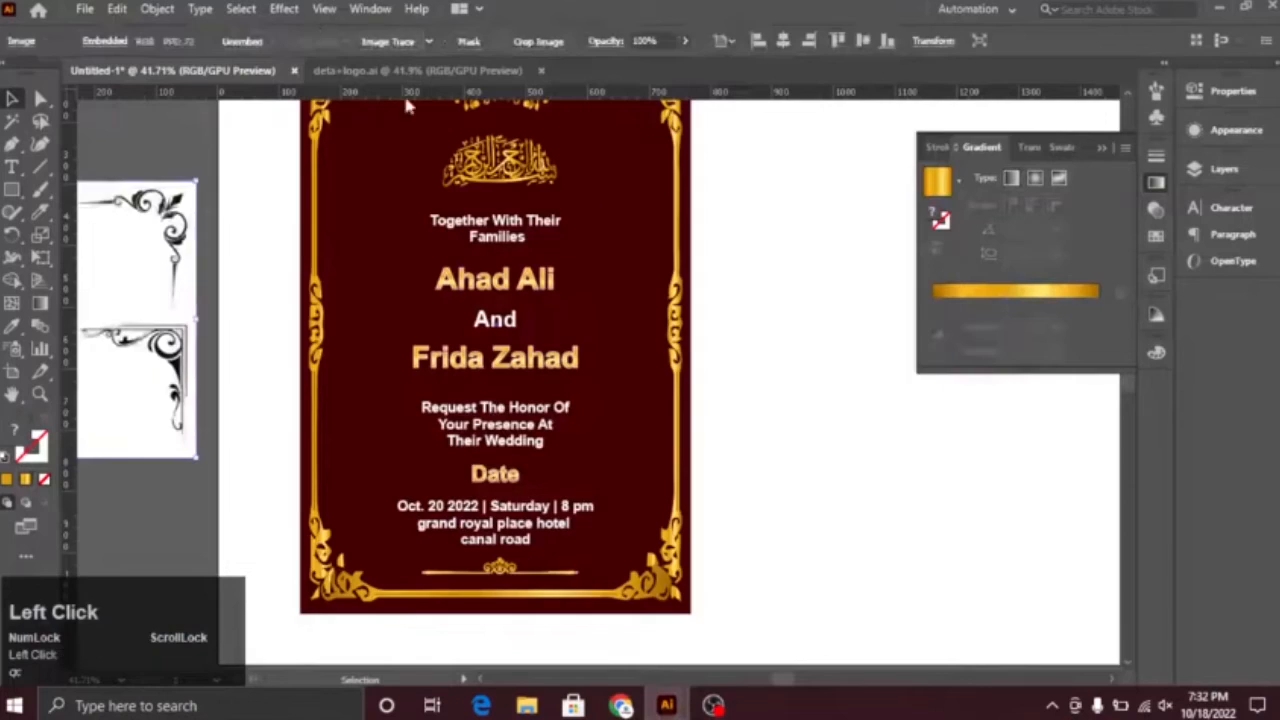
Step: Trace and expand the pasted ornament image, delete its white background and set the traced ornaments beside the artboard
click(403, 43)
drag(245, 213, 681, 214)
click(472, 42)
click(12, 121)
click(517, 270)
key(Delete)
click(12, 98)
drag(264, 221, 643, 512)
drag(630, 443, 366, 187)
click(330, 250)
drag(481, 409, 263, 409)
Step: Draw a landscape rectangle beside the invitation card and fill it with the card's dark red
scroll(418, 402, down, 4)
click(12, 190)
drag(661, 293, 903, 434)
click(12, 98)
click(12, 327)
click(500, 300)
click(12, 100)
Step: Place the straight-edged scroll ornament in the lower-left corner of the new dark red rectangle and group its pieces
click(325, 335)
scroll(325, 349, up, 4)
mouse_move(520, 481)
mouse_down()
mouse_move(350, 452)
mouse_move(394, 495)
mouse_up()
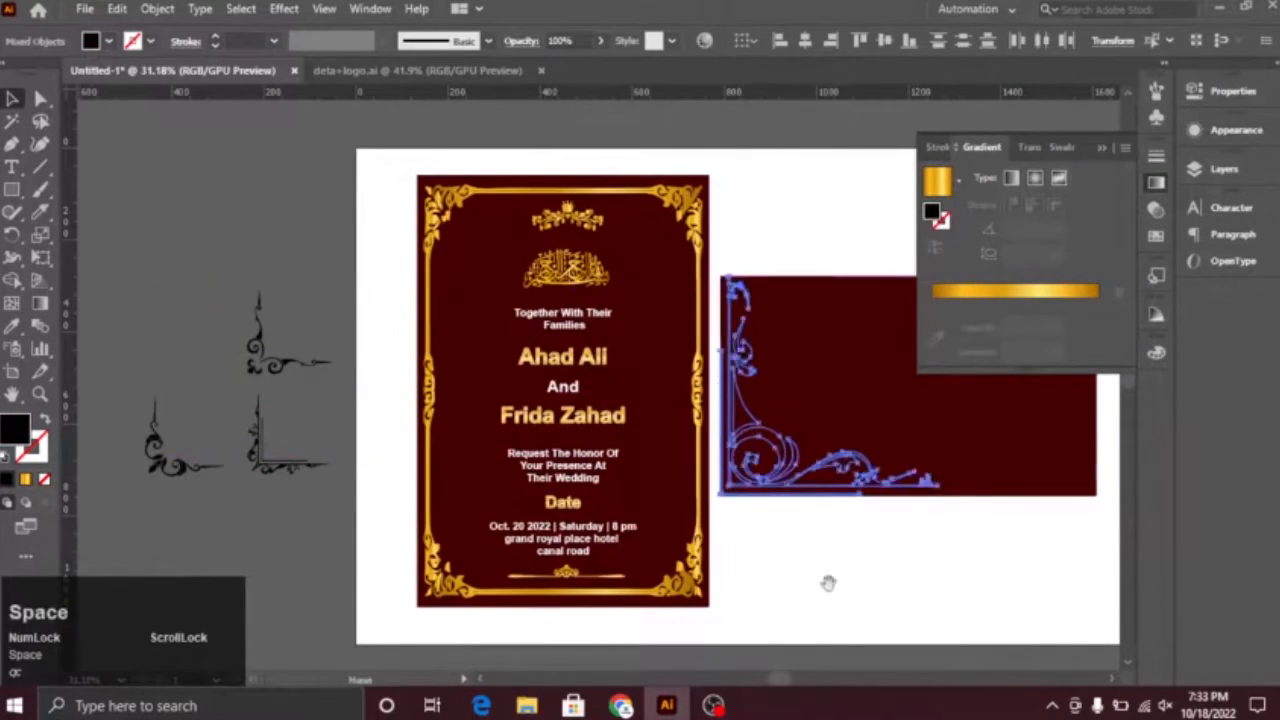
drag(737, 477, 905, 455)
drag(955, 438, 551, 326)
click(658, 471)
key(ctrl+z)
key(ctrl+g)
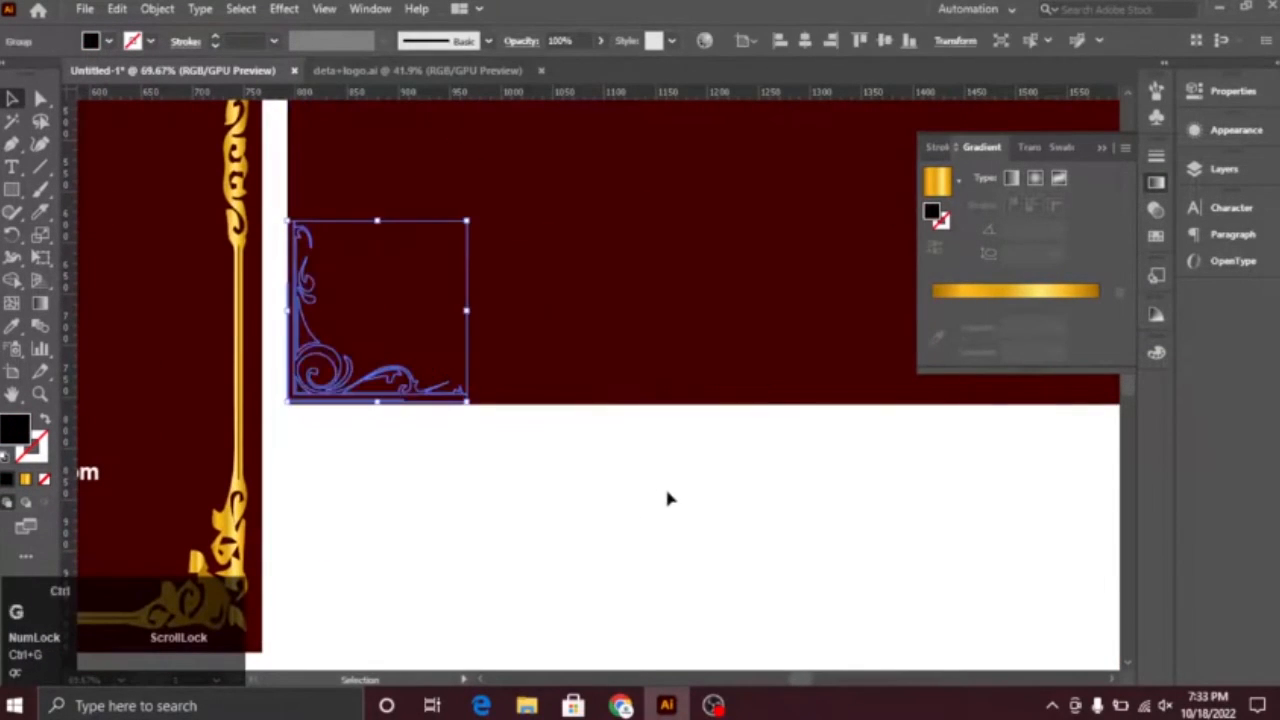
Step: Enlarge the corner ornament to nearly the rectangle's full height, bring it to the front and nudge it rightward
drag(472, 219, 549, 152)
drag(570, 235, 503, 495)
drag(482, 412, 721, 187)
key(ctrl+shift+])
key(Right)
key(Right)
key(Right)
key(Right)
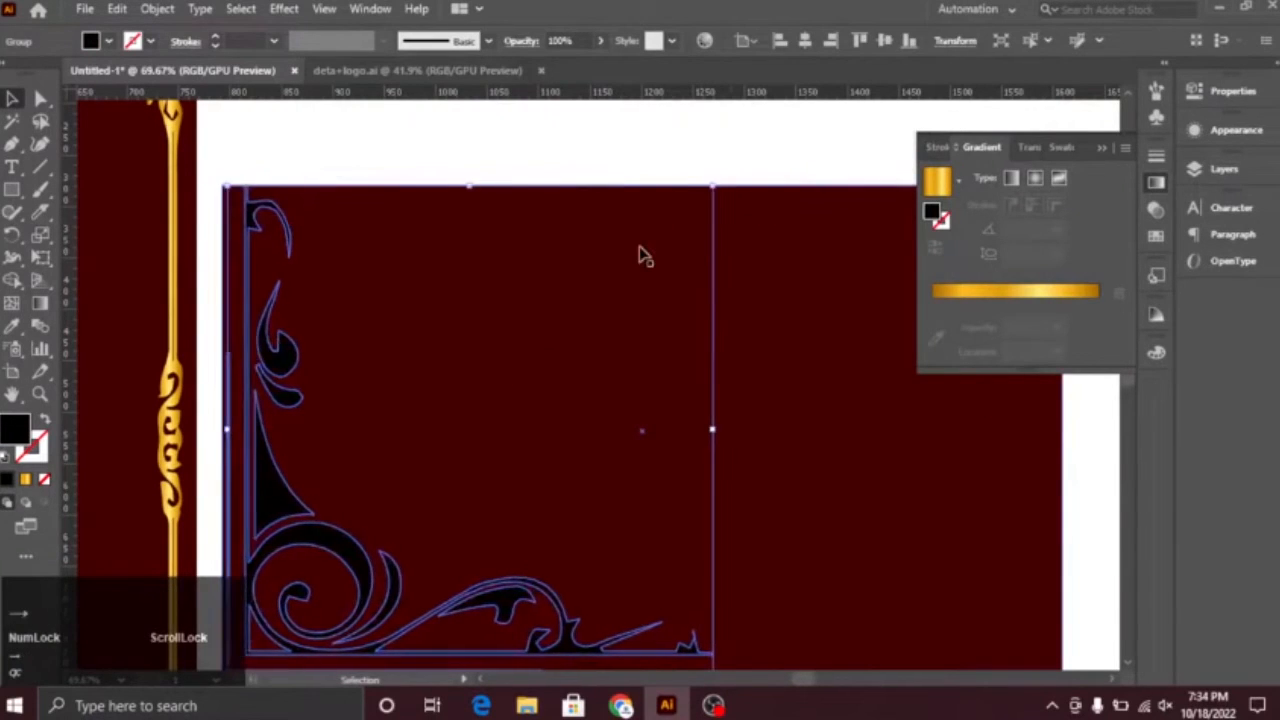
Step: Fill the enlarged corner ornament with the gold gradient
drag(642, 500, 640, 302)
click(767, 621)
click(565, 448)
click(26, 480)
drag(405, 305, 594, 371)
Step: Ungroup the gold ornament and delete its extra outer line
click(641, 544)
right_click(641, 544)
click(690, 372)
click(680, 543)
key(Delete)
Step: Lock the dark red rectangle, select all remaining ornament pieces and shift them toward its lower-left corner
drag(727, 497, 667, 375)
click(663, 351)
key(ctrl+2)
drag(826, 168, 482, 512)
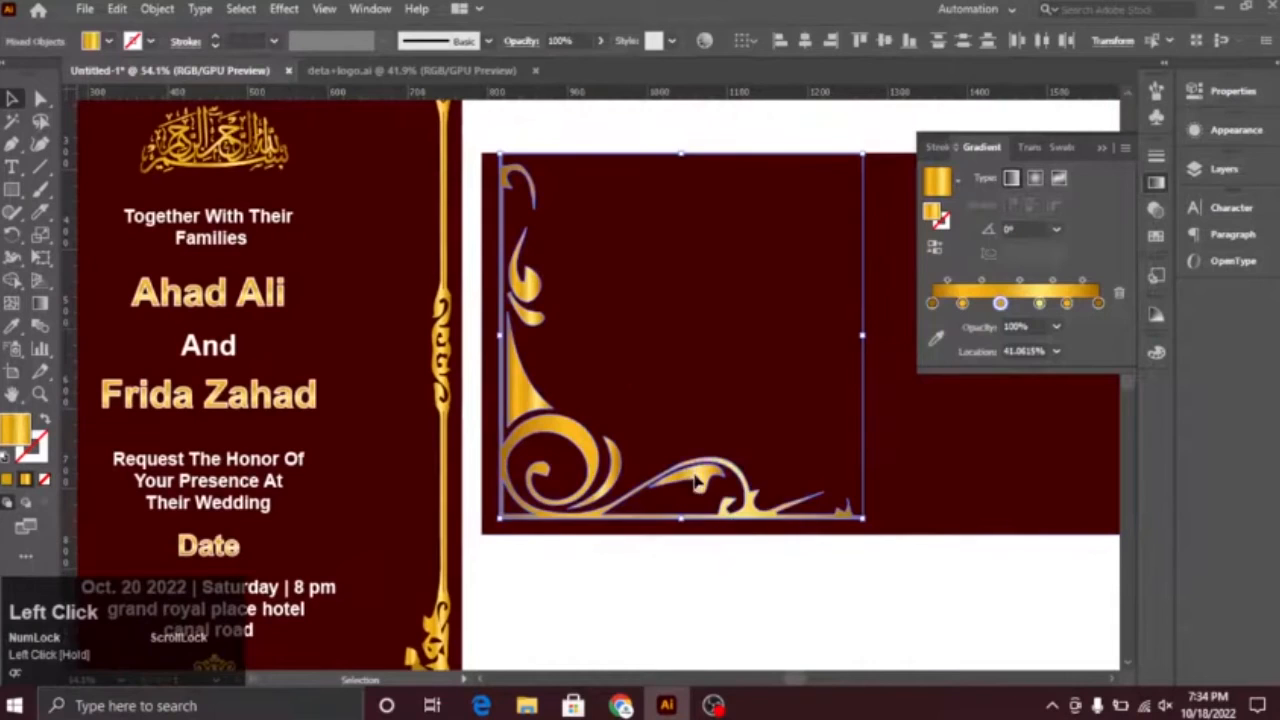
drag(591, 474, 575, 490)
click(712, 619)
Step: Reselect the whole gold ornament and fit it more closely into the rectangle's lower-left corner
click(610, 518)
key(ctrl+z)
click(637, 609)
drag(490, 160, 652, 490)
drag(615, 499, 598, 519)
click(676, 618)
click(670, 500)
drag(668, 498, 735, 348)
click(684, 606)
Step: Draw a thin horizontal gold gradient bar on the landscape card and position it as a writing line
right_click(13, 190)
click(56, 190)
drag(915, 316, 917, 316)
click(12, 98)
click(1102, 148)
click(818, 456)
drag(816, 455, 880, 567)
Step: Add the text "NAME" to the landscape card in a bold geometric font and place it before the gold bar
click(12, 167)
click(496, 328)
text(nam)
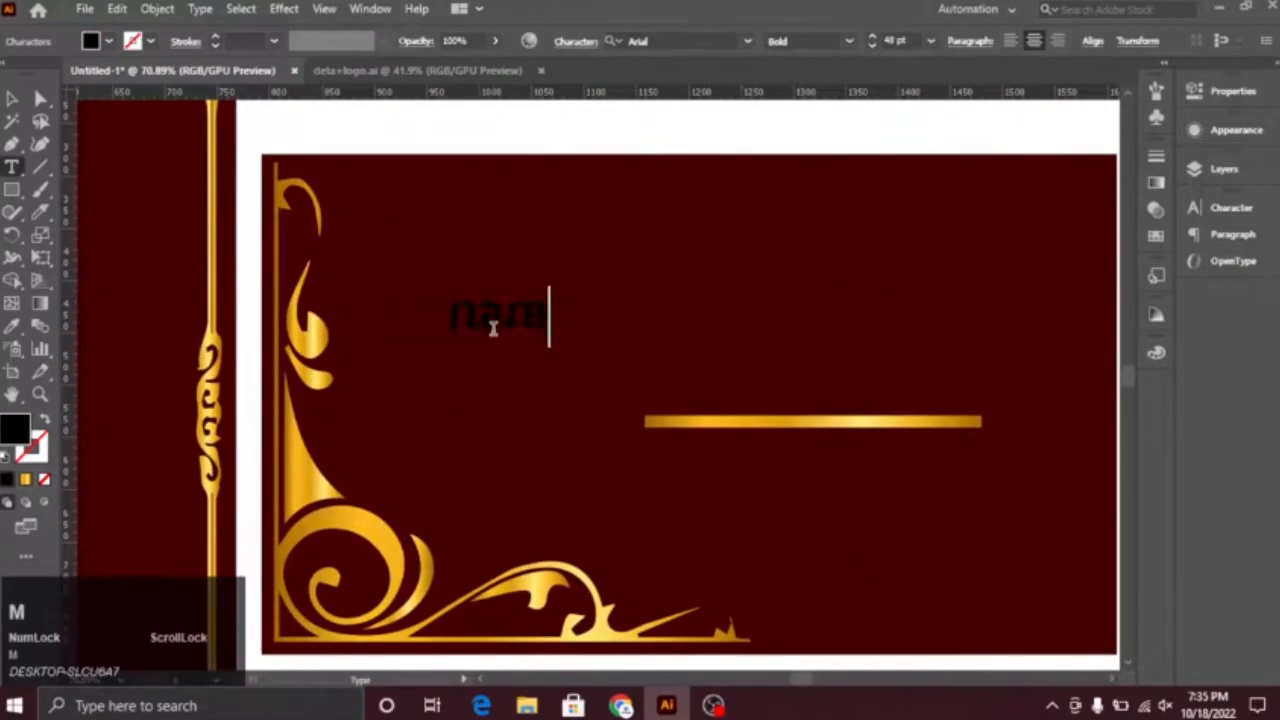
click(747, 41)
click(686, 334)
drag(519, 320, 660, 425)
click(583, 403)
click(520, 400)
Step: Make the gold bar thinner and move it closer to the NAME text
drag(657, 343, 203, 277)
click(635, 369)
mouse_move(635, 382)
mouse_down()
mouse_move(635, 370)
mouse_move(641, 381)
mouse_up()
click(649, 393)
key(ctrl+z)
click(526, 420)
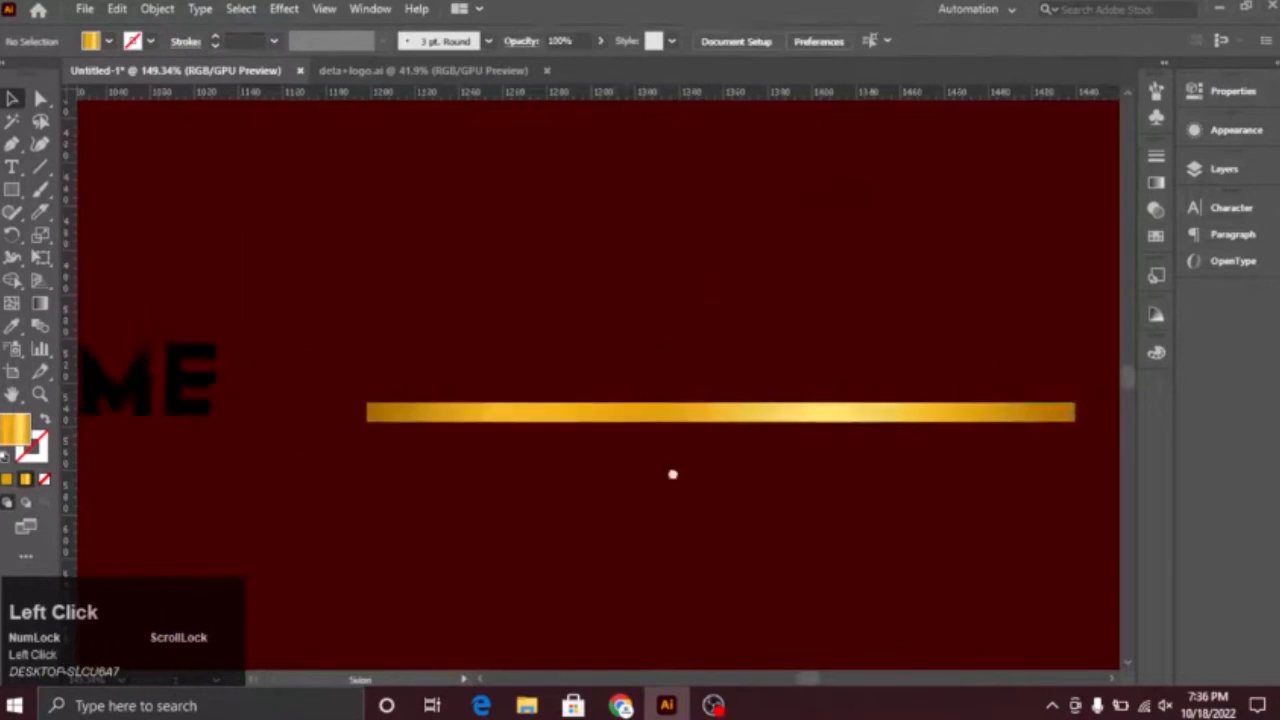
drag(526, 420, 706, 481)
scroll(296, 346, up, 4)
Step: Draw a small gold circle after NAME, duplicate it vertically to form a colon, and give NAME the gold gradient
right_click(20, 190)
click(97, 235)
drag(368, 373, 379, 413)
scroll(366, 381, up, 3)
drag(385, 385, 393, 486)
drag(381, 587, 381, 591)
drag(522, 570, 490, 577)
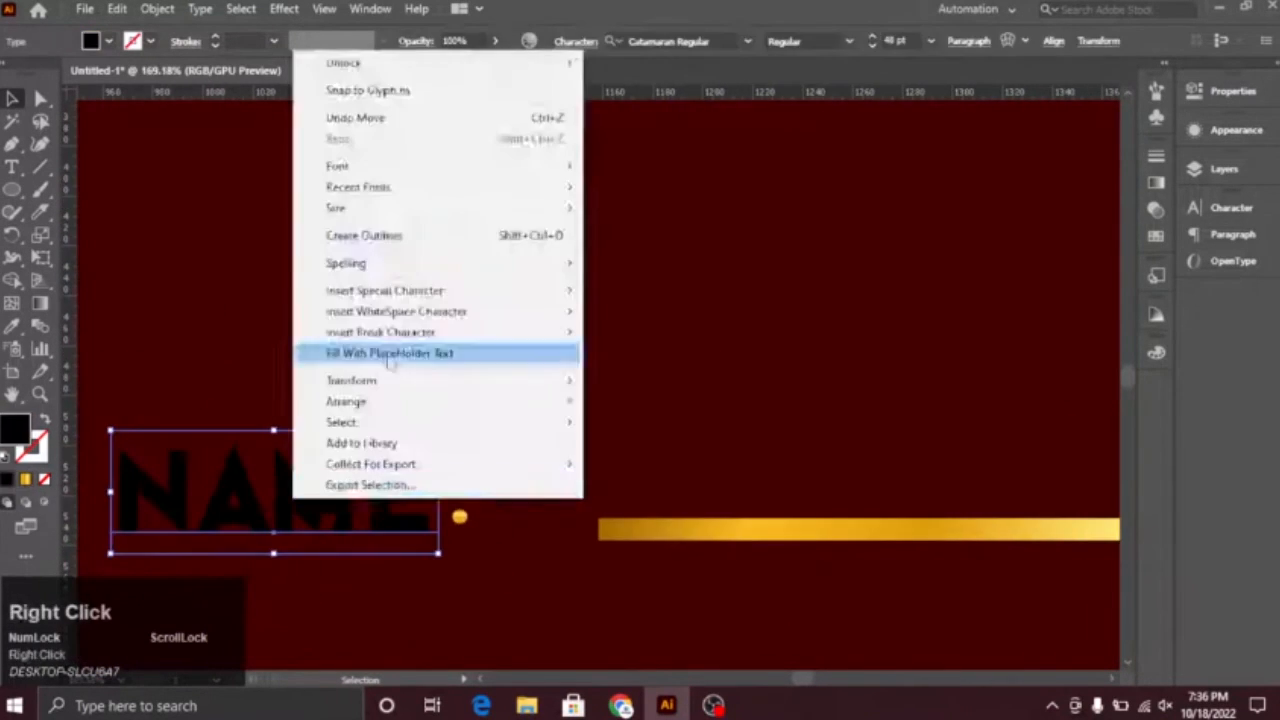
click(371, 237)
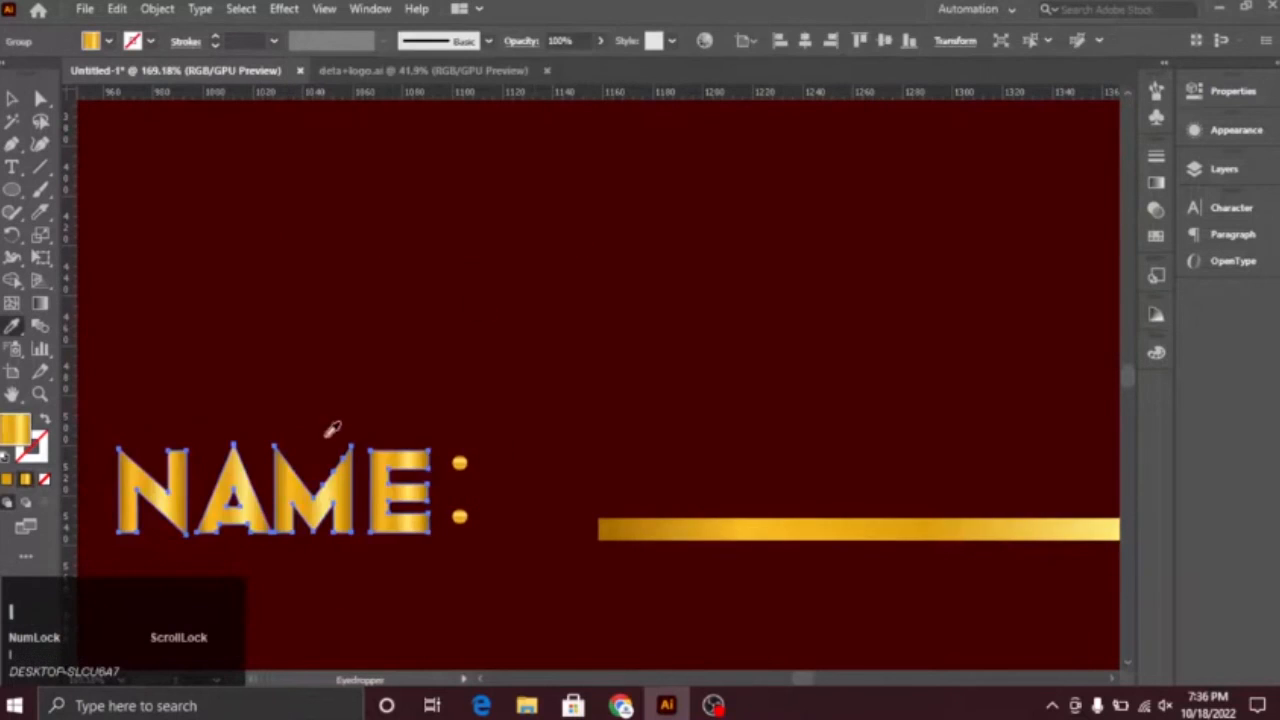